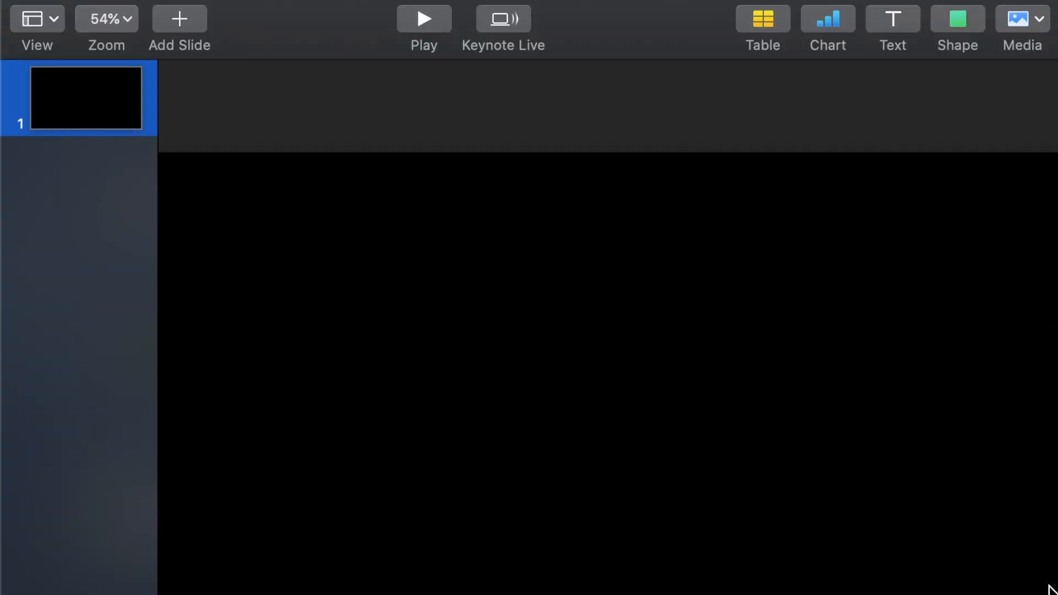
click(172, 0)
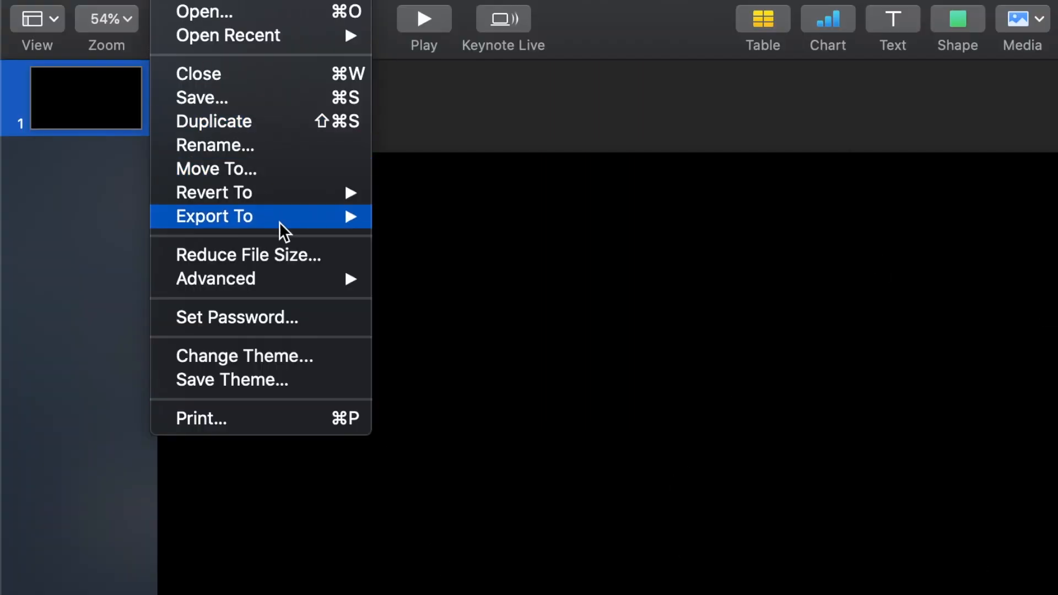
mouse_move(299, 225)
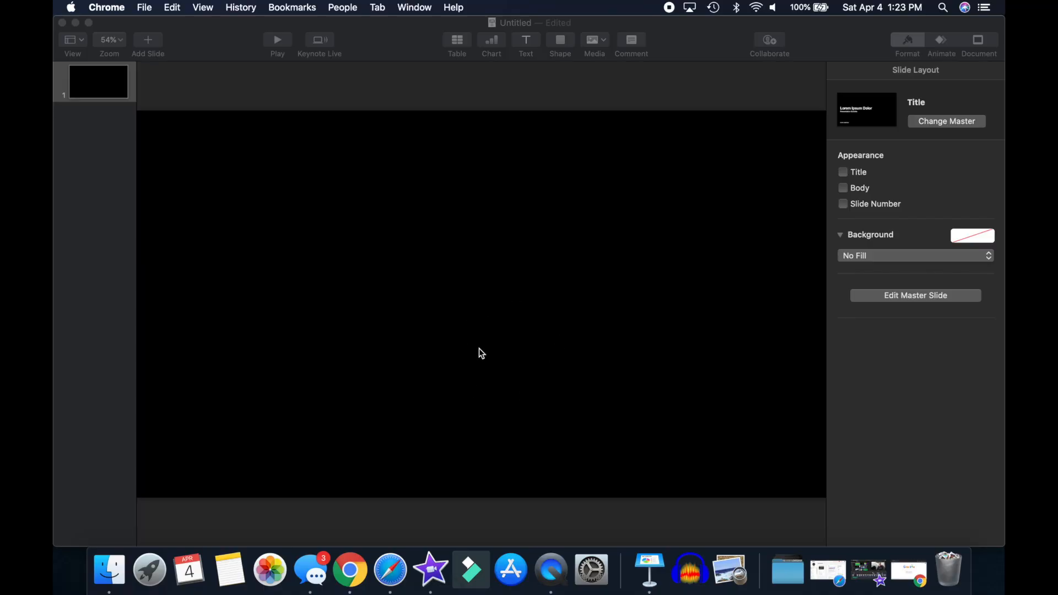
- Switch to Chrome and run a Google image search for "keynote"
click(350, 571)
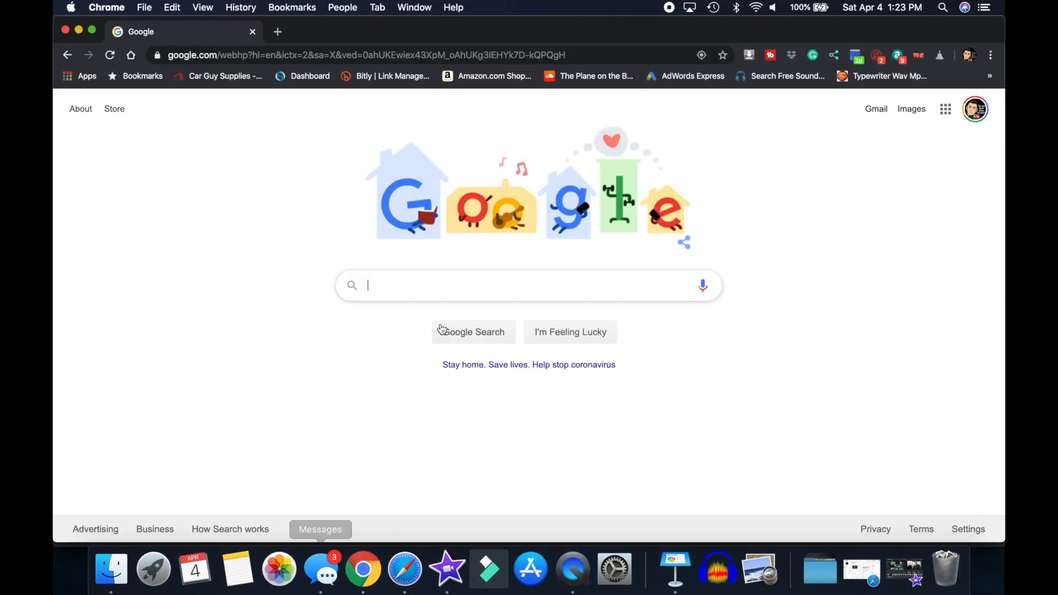
click(451, 288)
text(keynote)
key(Return)
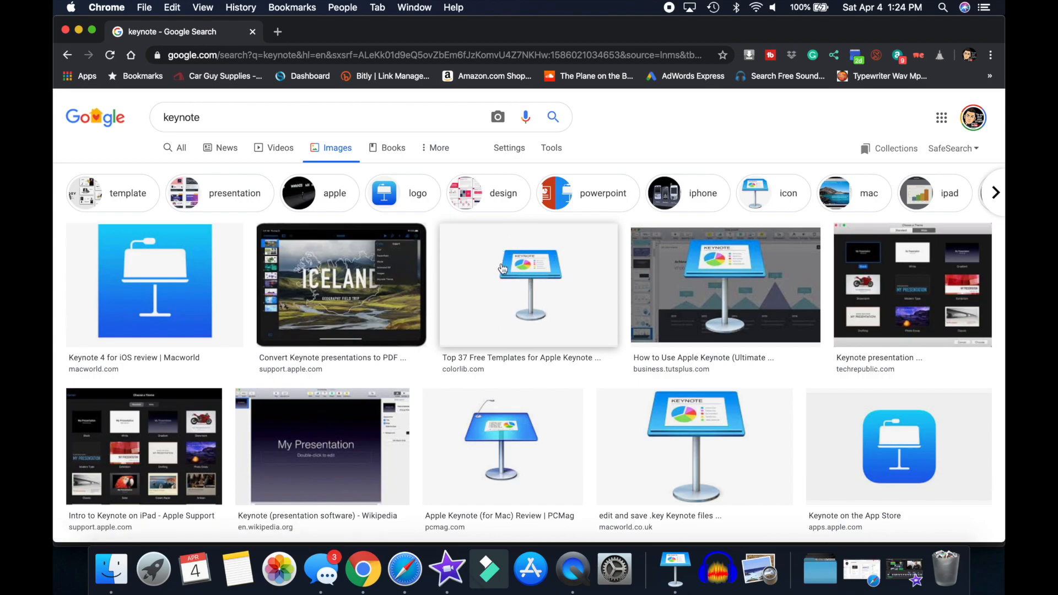
- Save the Colorlib Keynote lectern image to the Desktop as the JPEG file keynote-presentations
click(539, 281)
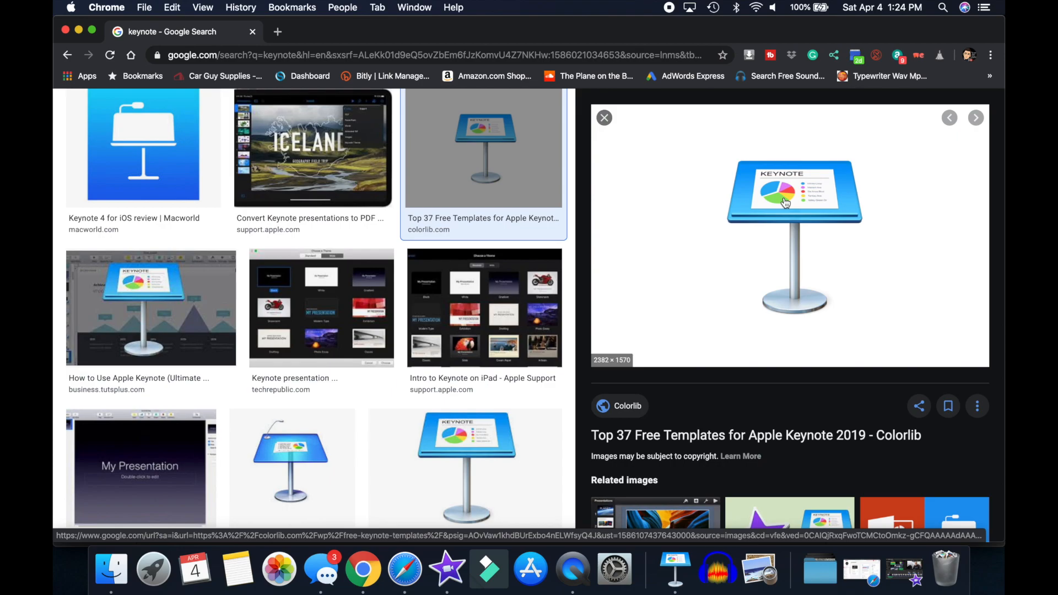
right_click(787, 203)
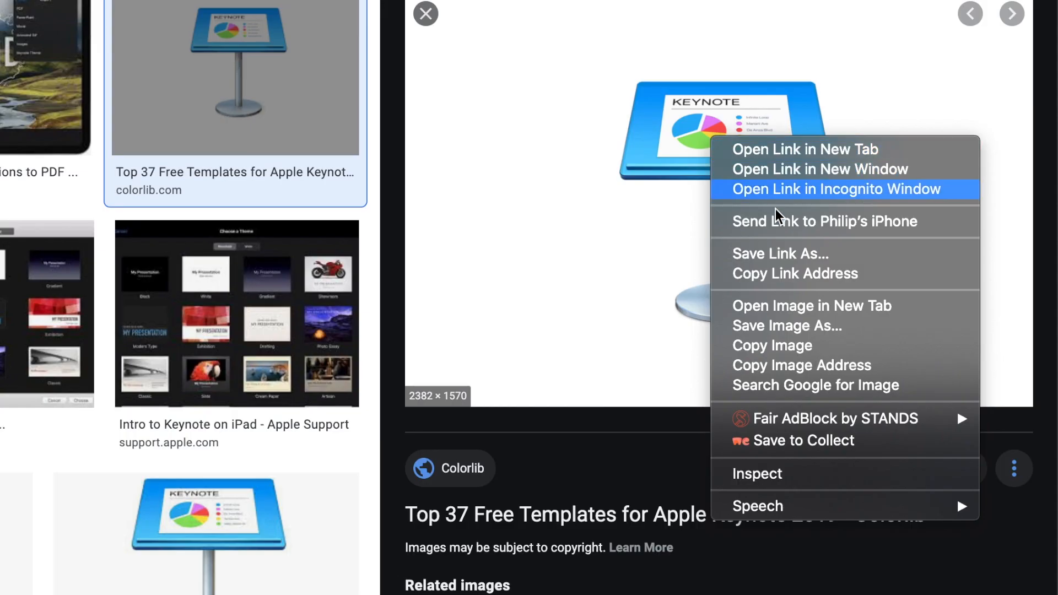
click(804, 328)
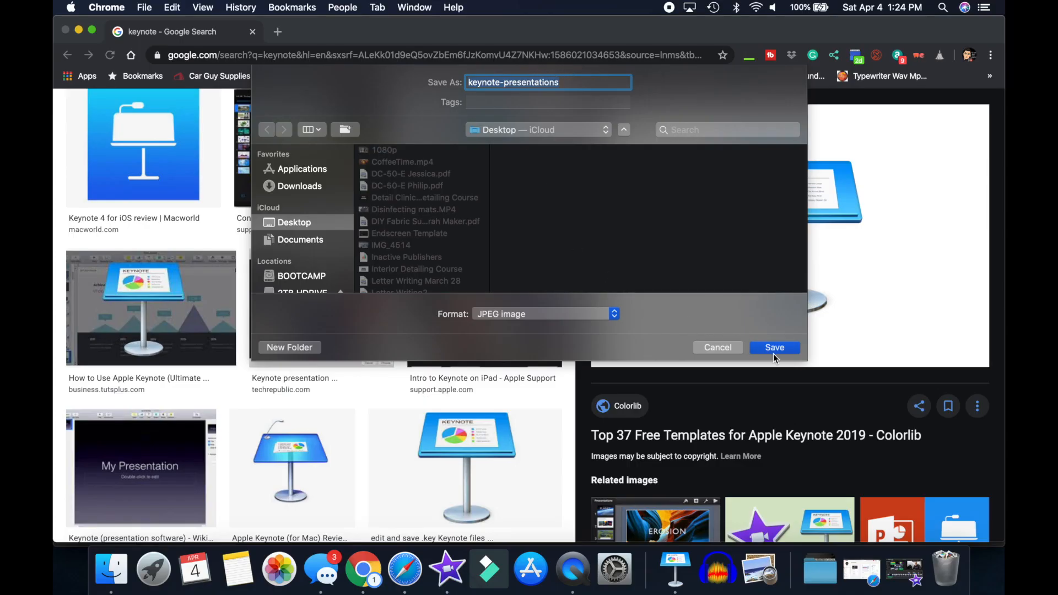
click(774, 348)
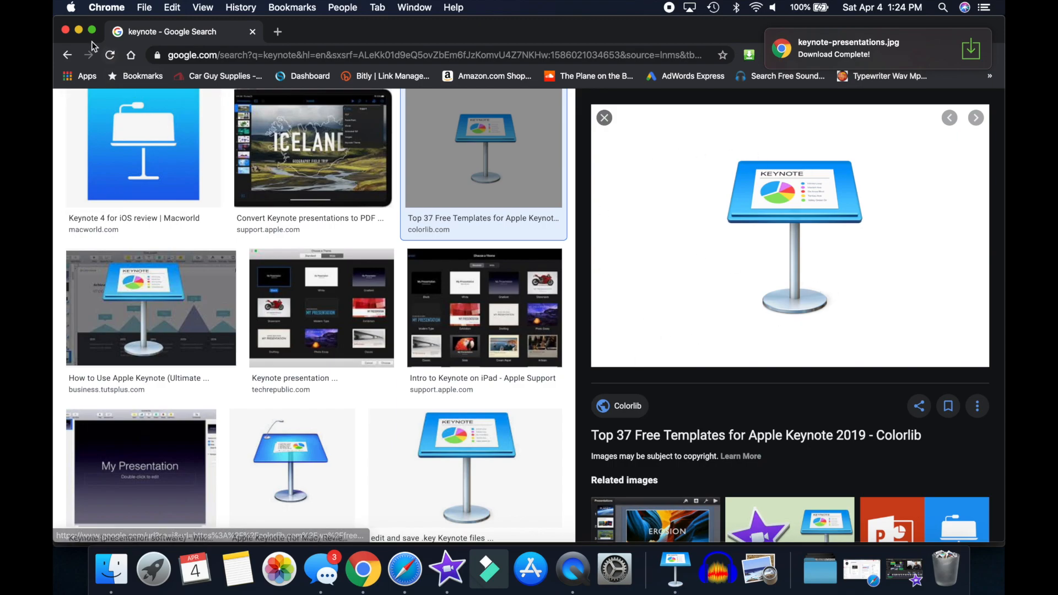
- Extend the image search query to "keynote transperant png" and minimize the browser window
scroll(320, 199, up, 5)
click(271, 119)
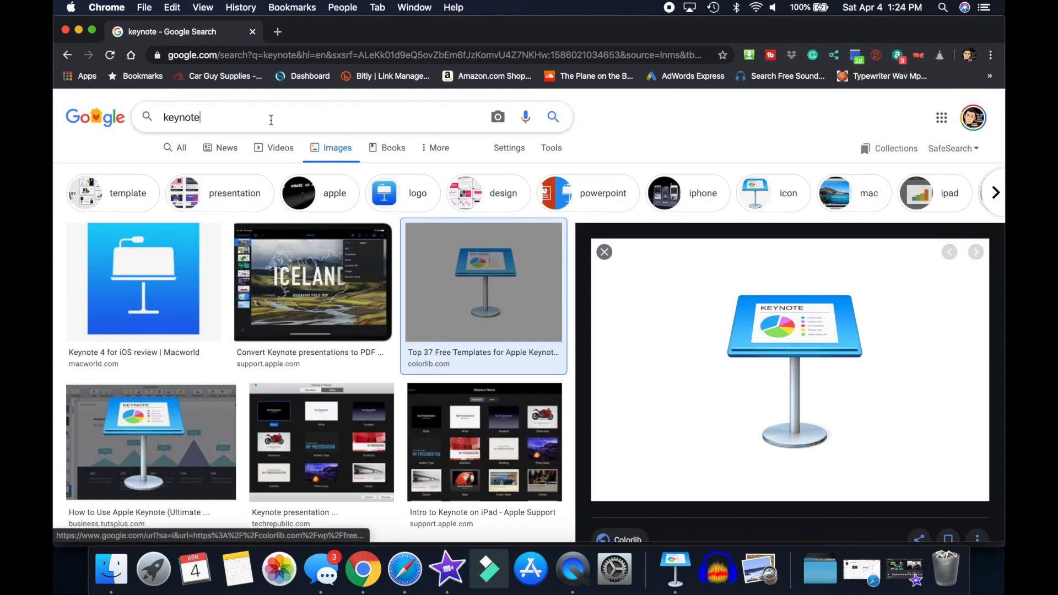
text(trans)
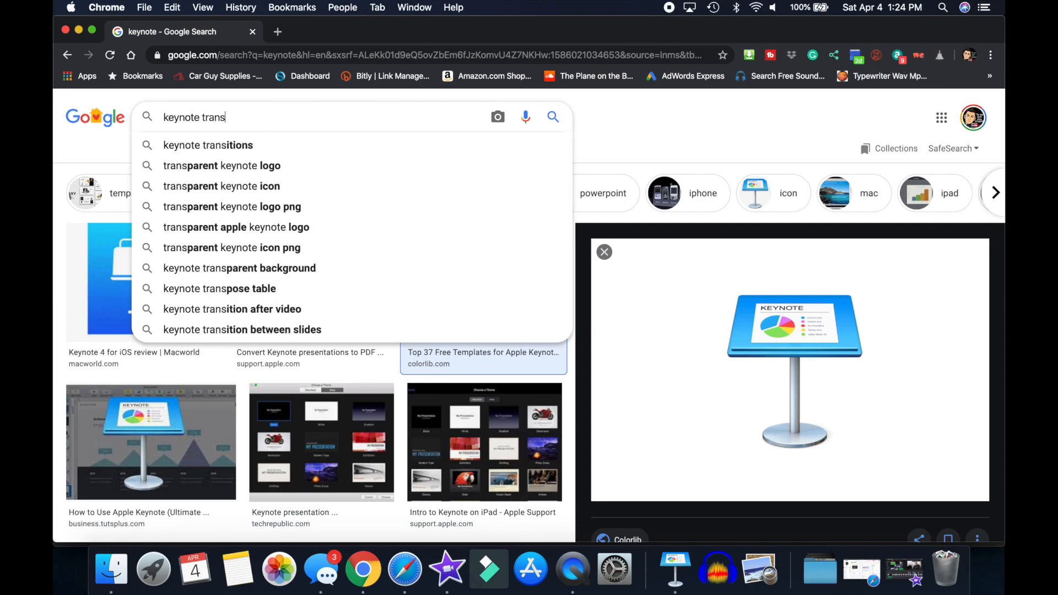
text(perant png)
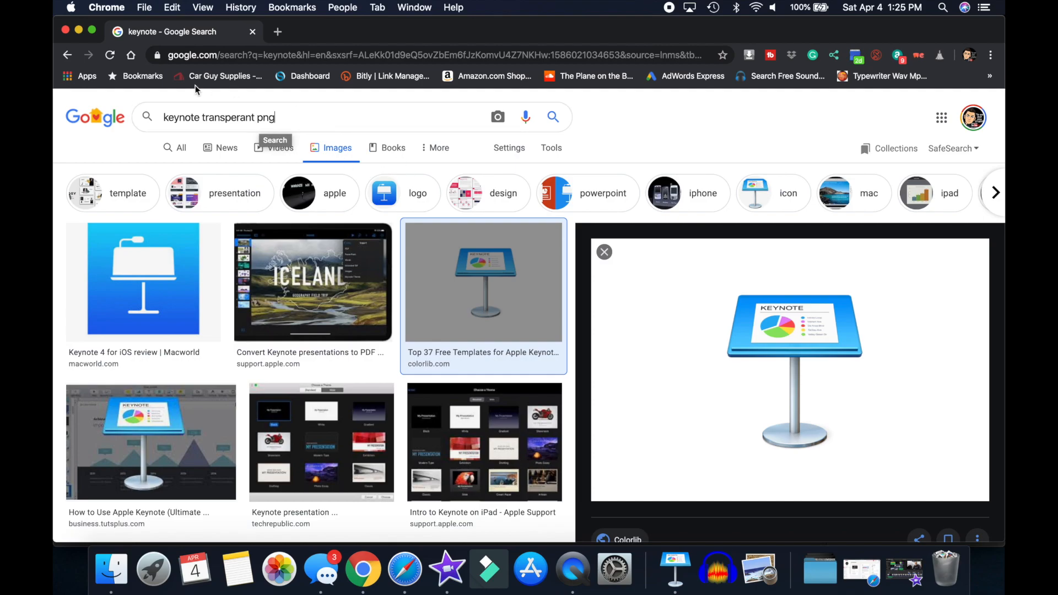
click(80, 30)
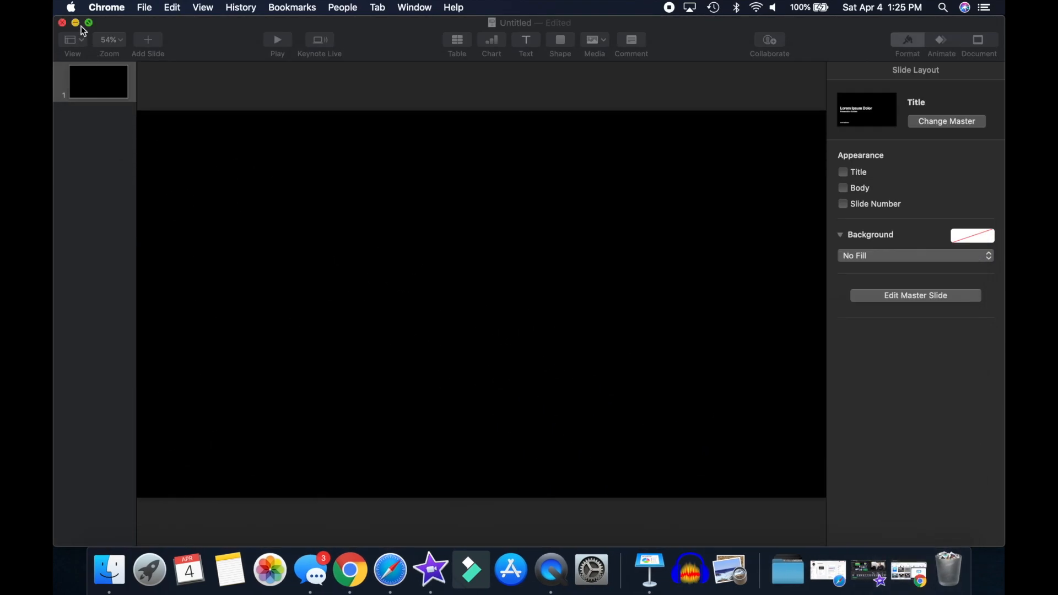
- Place keynote-presentations.jpg from the Desktop on the slide and delete it again
click(110, 570)
click(341, 247)
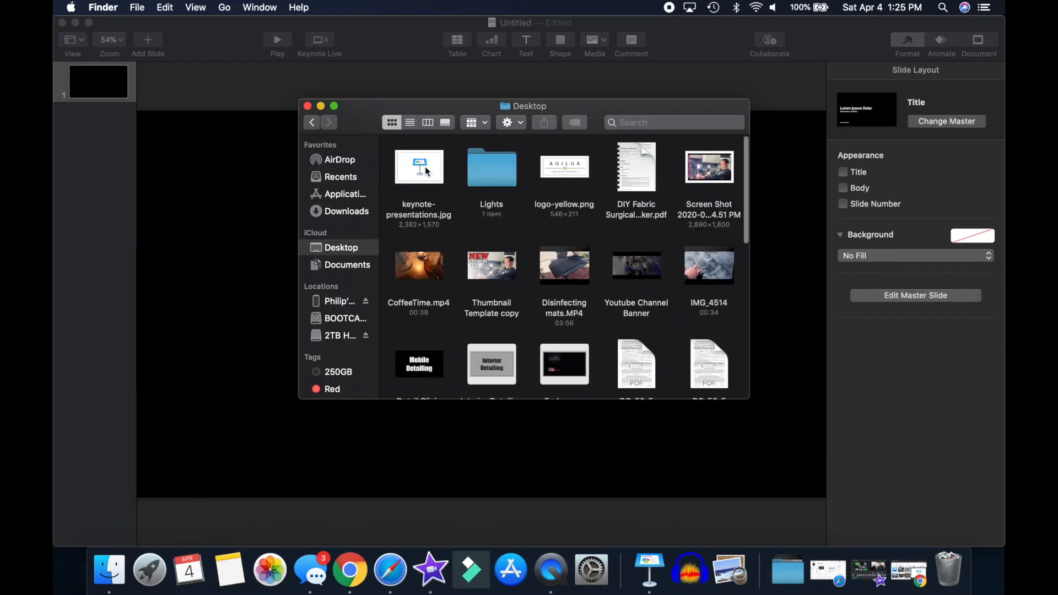
drag(427, 172, 538, 251)
key(Delete)
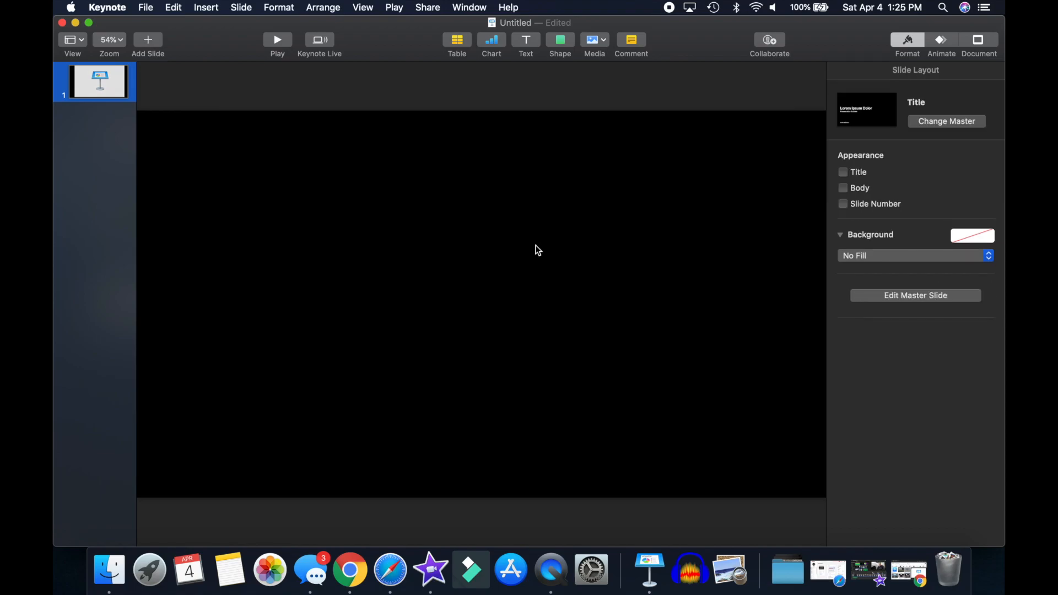
- Switch to the remove.bg app, load keynote-presentations.jpg from the Desktop and set the maximum size to HD
click(150, 570)
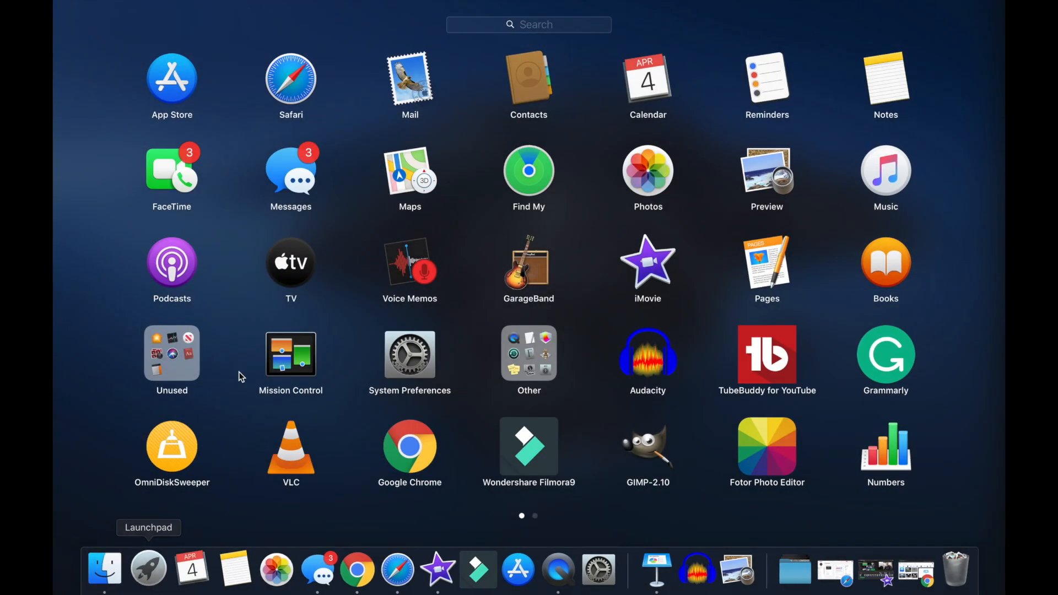
scroll(567, 314, right, 5)
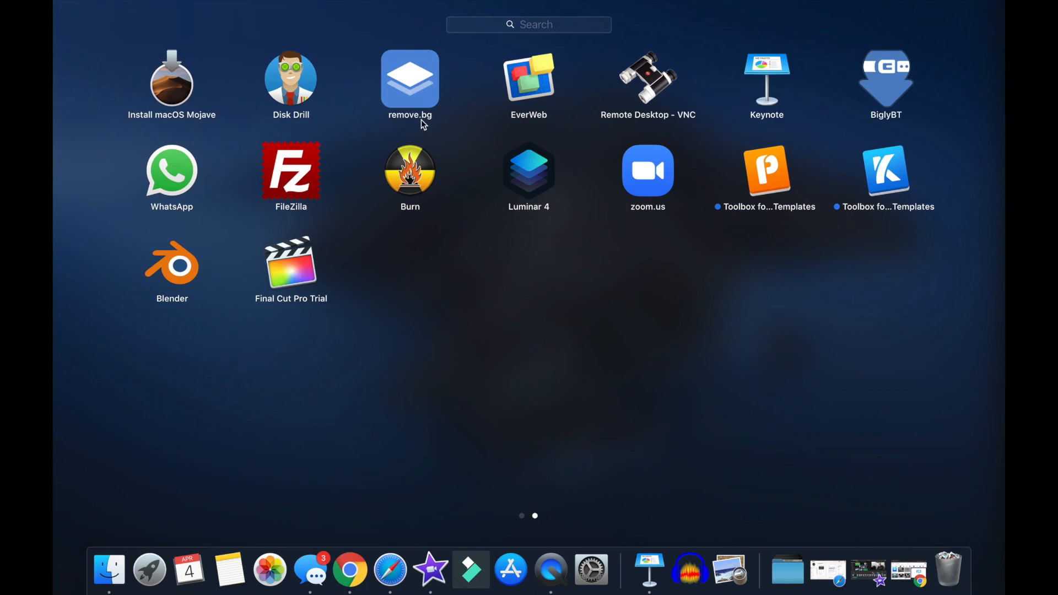
click(421, 89)
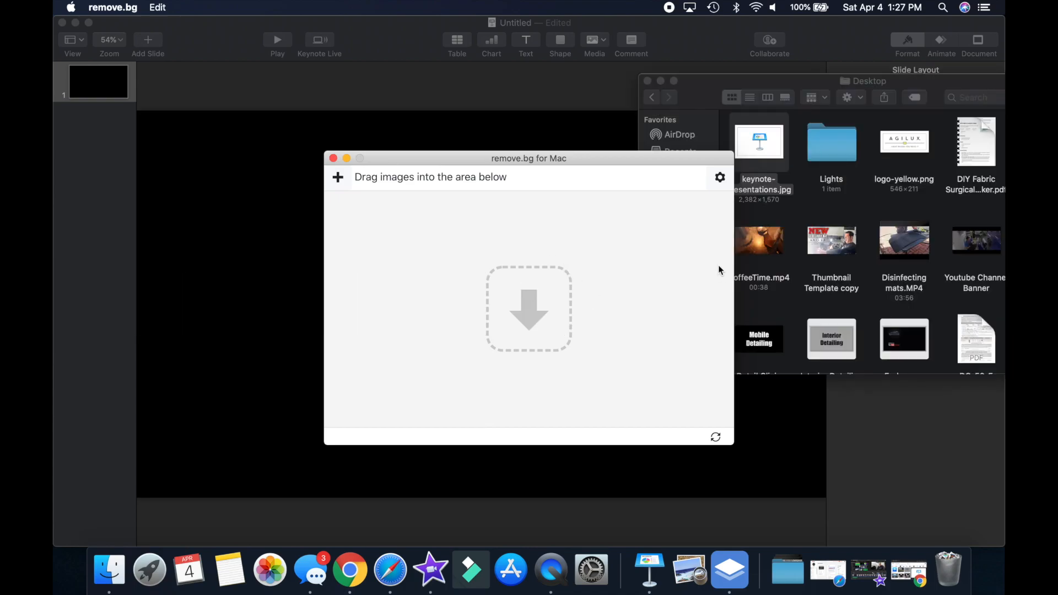
drag(760, 144, 534, 260)
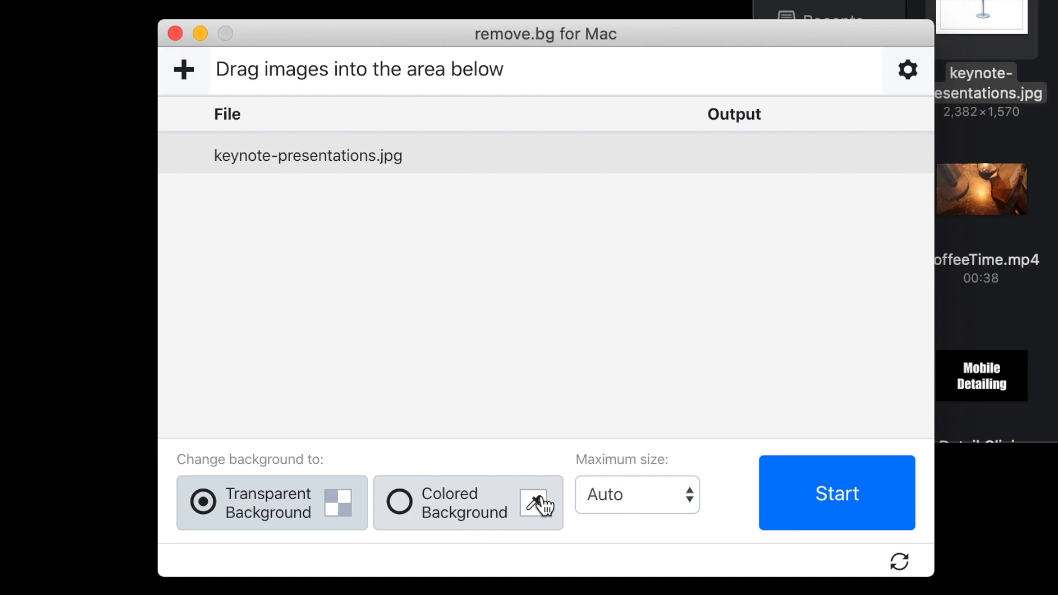
click(626, 487)
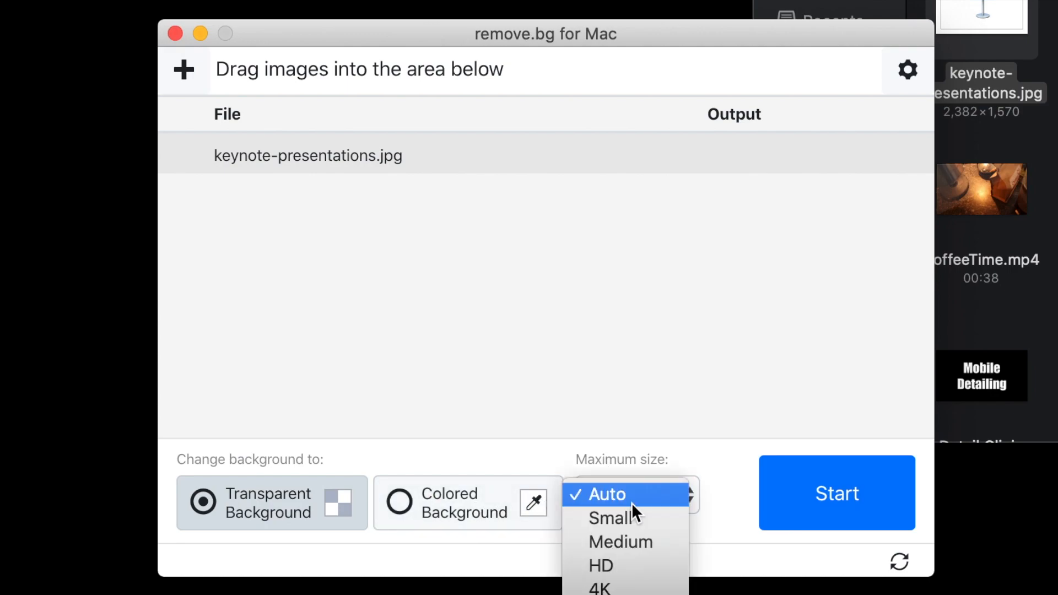
click(630, 567)
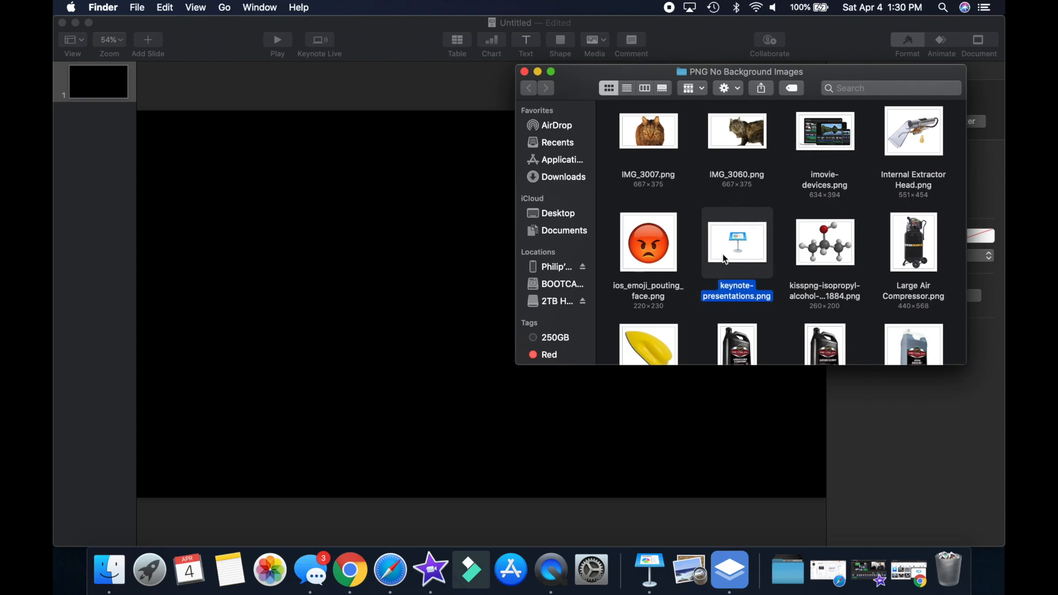
- Insert keynote-presentations.png from the PNG No Background Images folder into the Keynote slide and enlarge it in the slide's lower-left area
drag(741, 249, 392, 260)
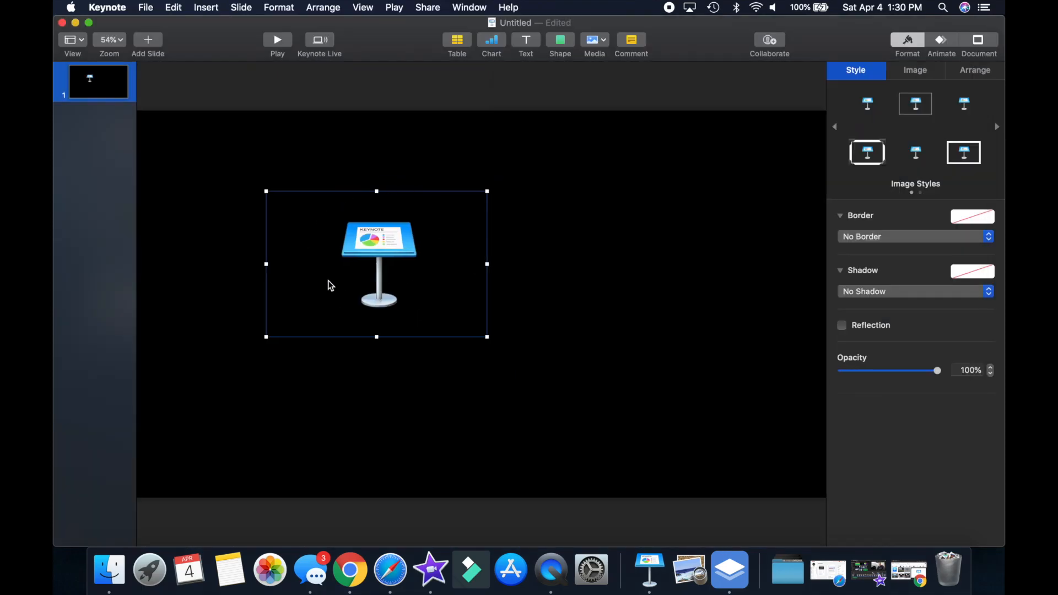
drag(372, 247, 256, 397)
click(382, 333)
click(279, 397)
drag(369, 339, 454, 282)
drag(328, 354, 290, 372)
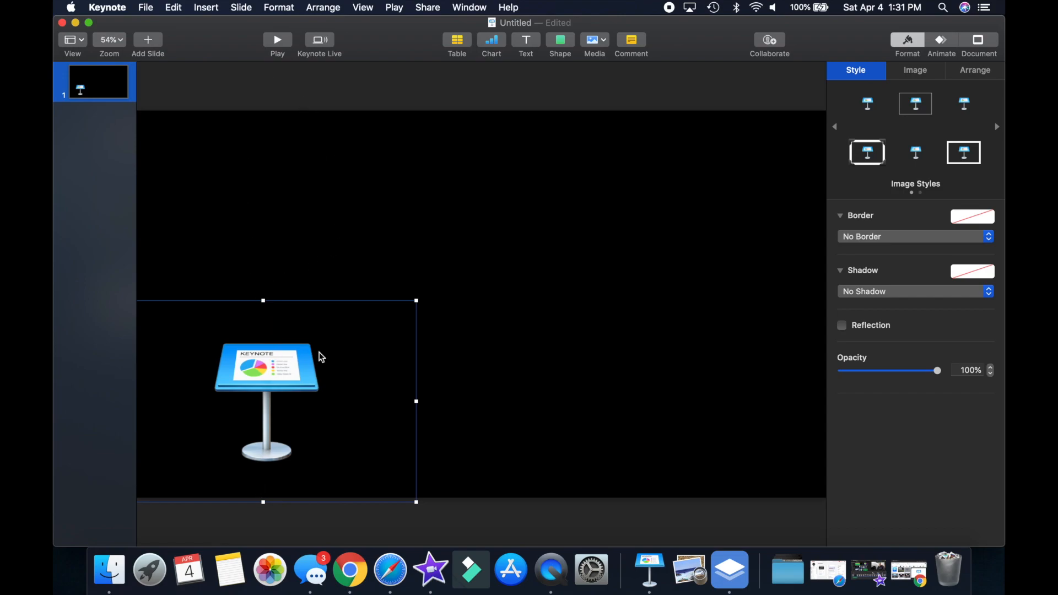
- Fine-tune the lectern image's position near the slide's lower-left corner
drag(308, 376, 317, 389)
scroll(318, 390, down, 3)
scroll(320, 394, up, 3)
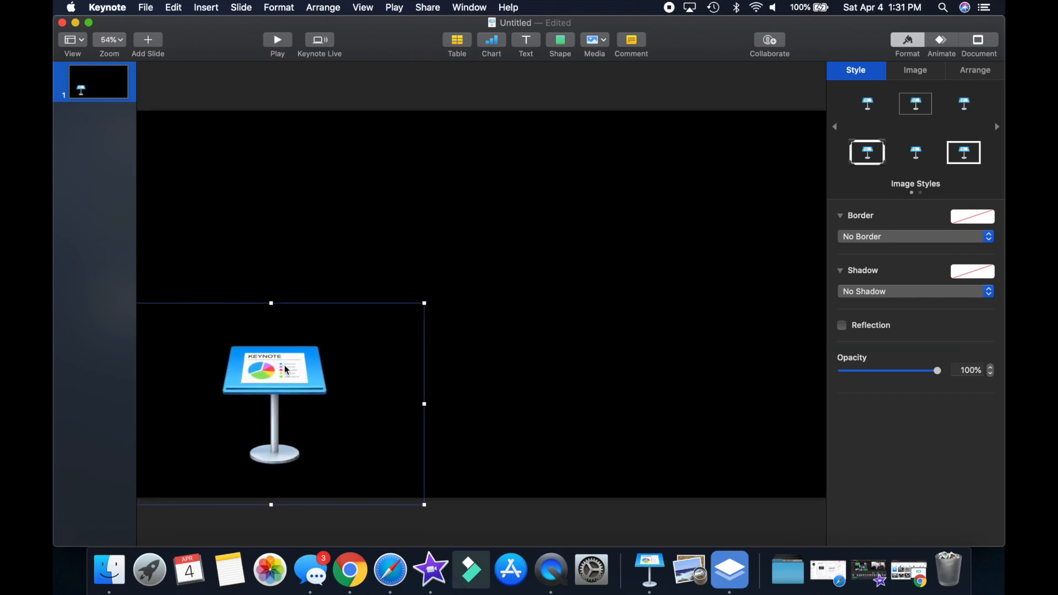
scroll(292, 123, down, 3)
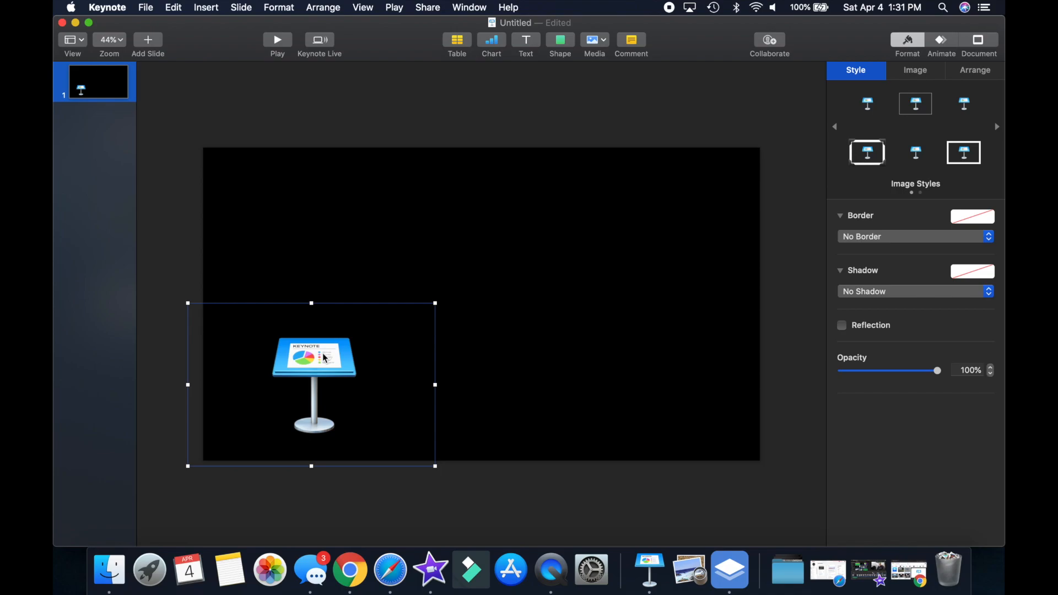
drag(330, 347, 309, 350)
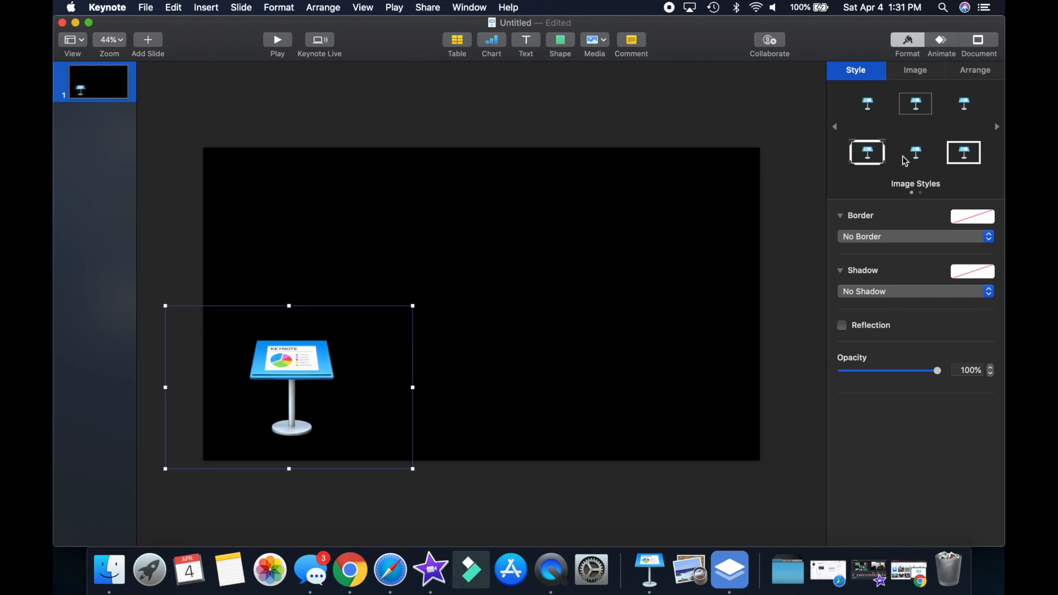
- Add the Anvil build-in effect to the lectern image
click(945, 44)
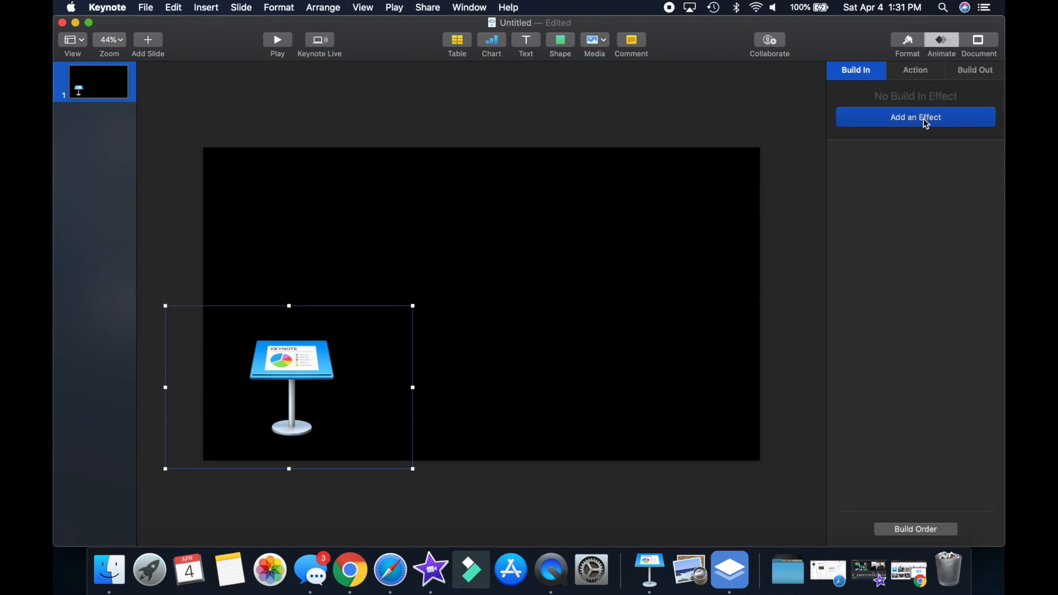
click(927, 122)
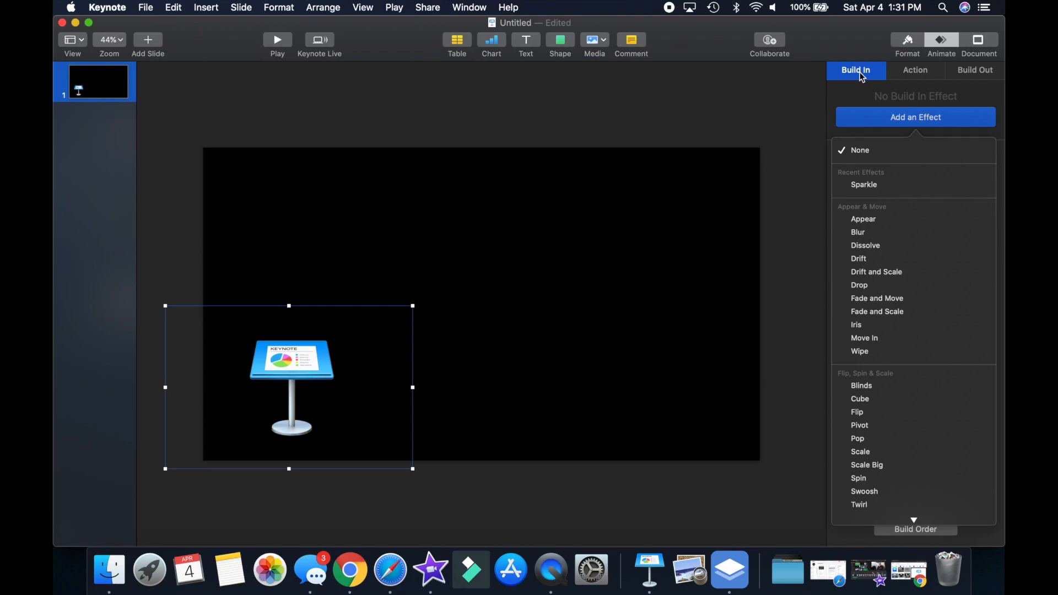
click(920, 75)
click(985, 74)
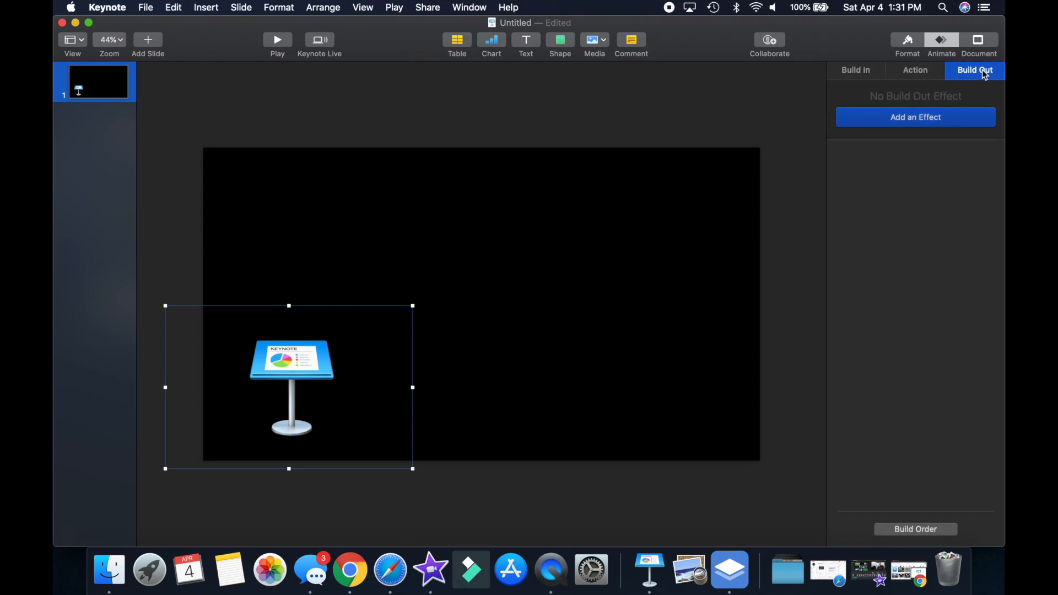
click(862, 75)
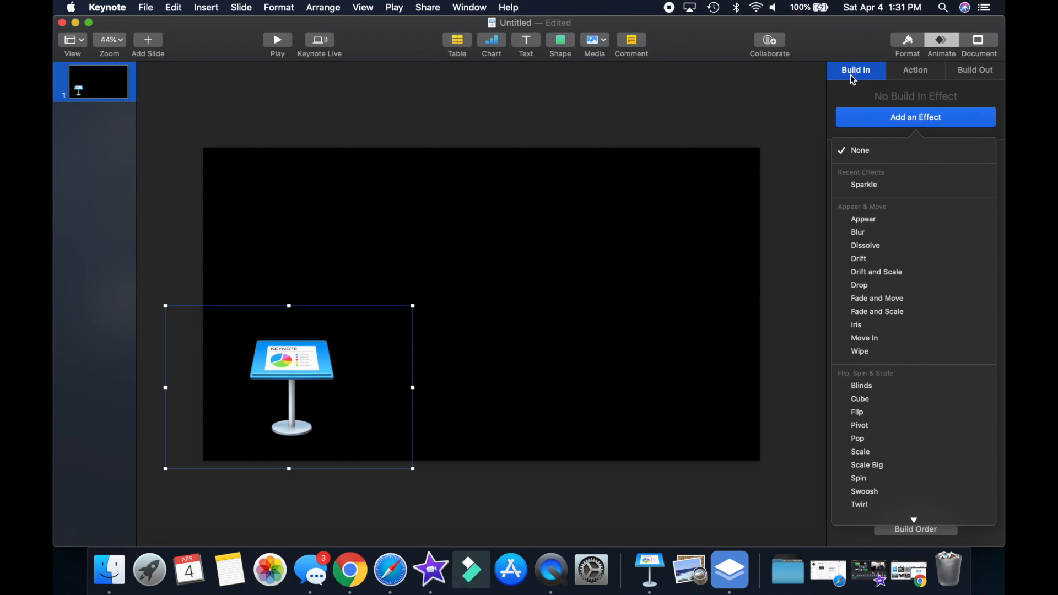
scroll(874, 362, down, 5)
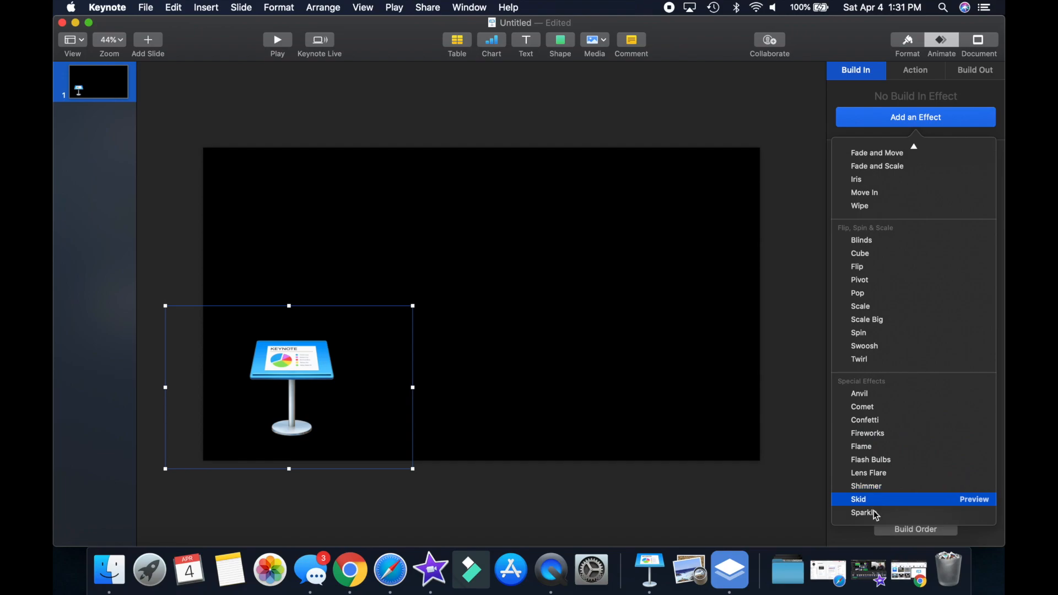
click(870, 396)
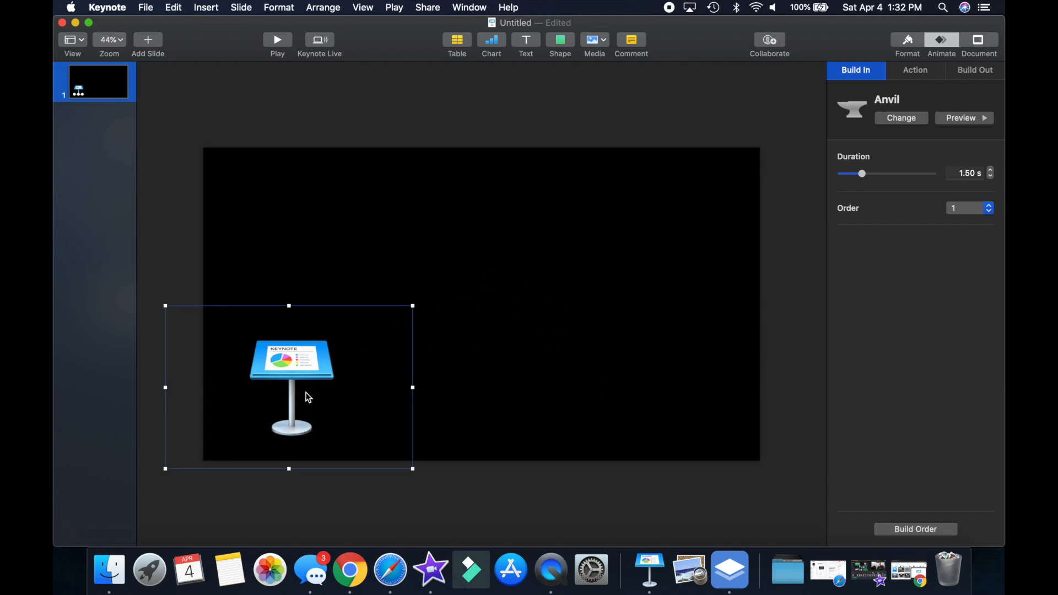
- Mask the image tightly around the lectern and place it near the slide's lower-left corner
drag(301, 374, 381, 307)
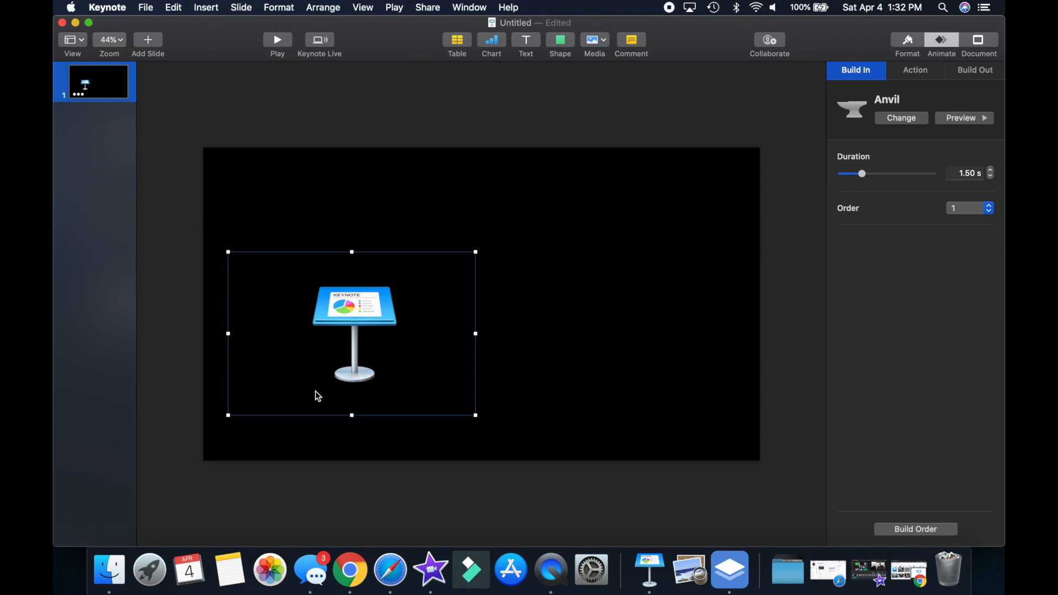
right_click(352, 293)
click(359, 273)
right_click(361, 298)
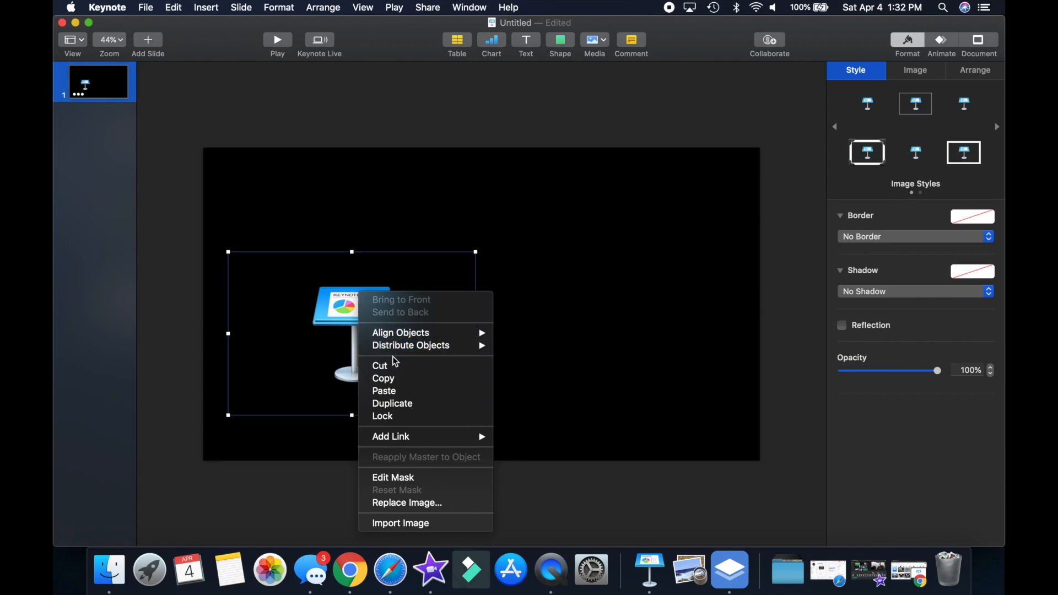
click(408, 479)
drag(475, 253, 401, 272)
drag(229, 409, 305, 387)
click(427, 444)
drag(368, 309, 314, 361)
- Preview the Anvil build-in animation on the masked lectern image
click(943, 46)
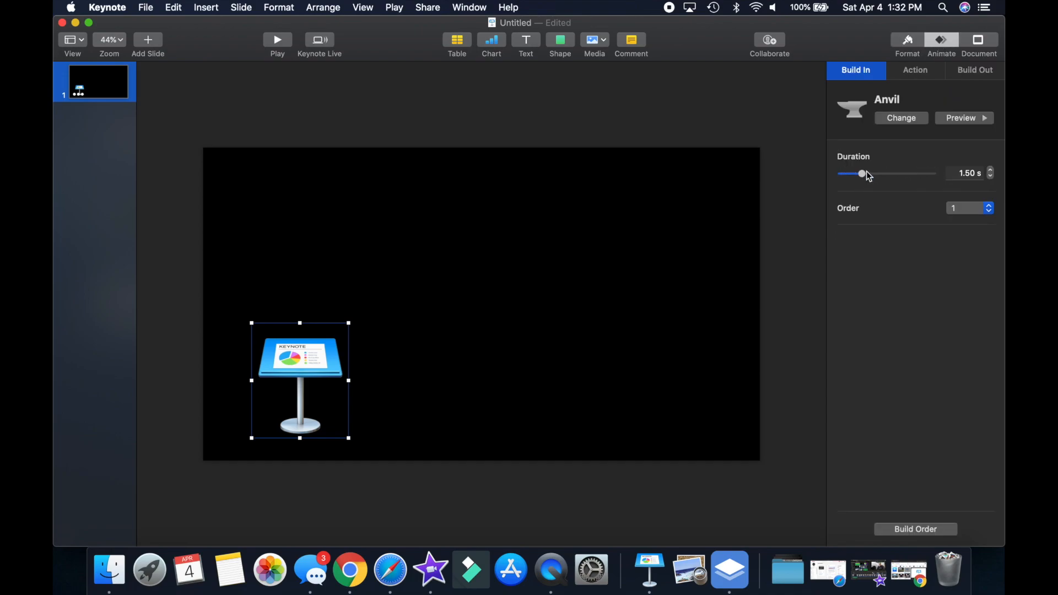
click(956, 123)
click(974, 124)
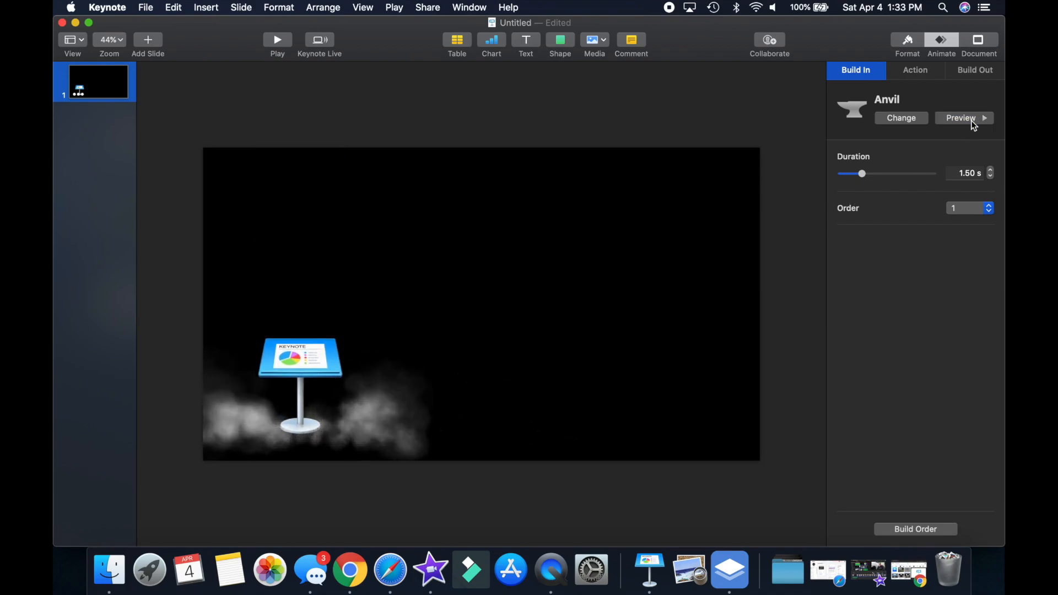
- Try Anvil build-in durations of 0.20 s and 13.50 s on the lectern image, previewing each
drag(866, 176, 845, 175)
click(974, 123)
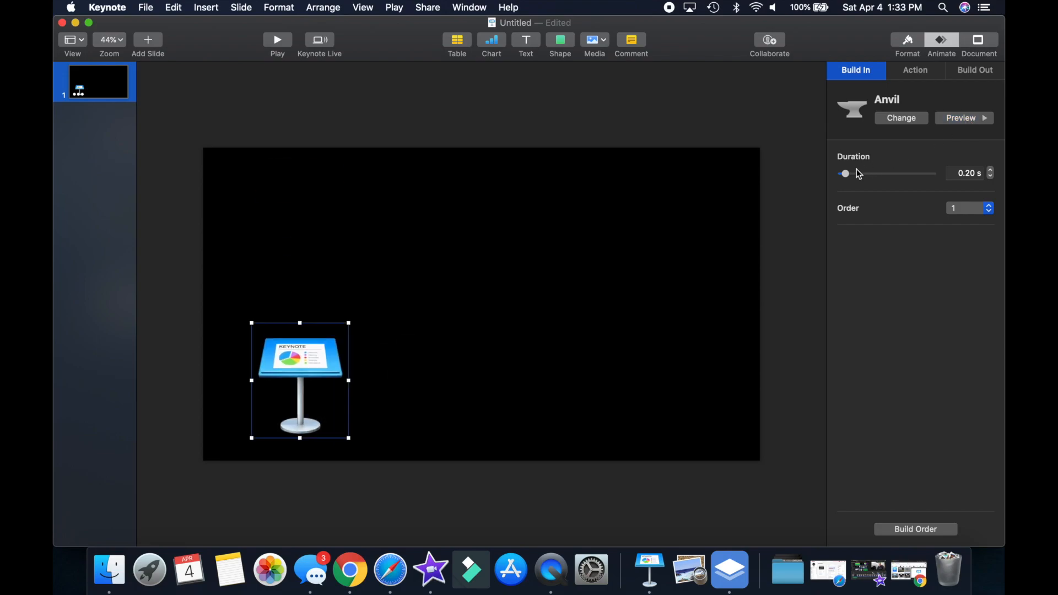
drag(849, 179, 904, 182)
click(963, 118)
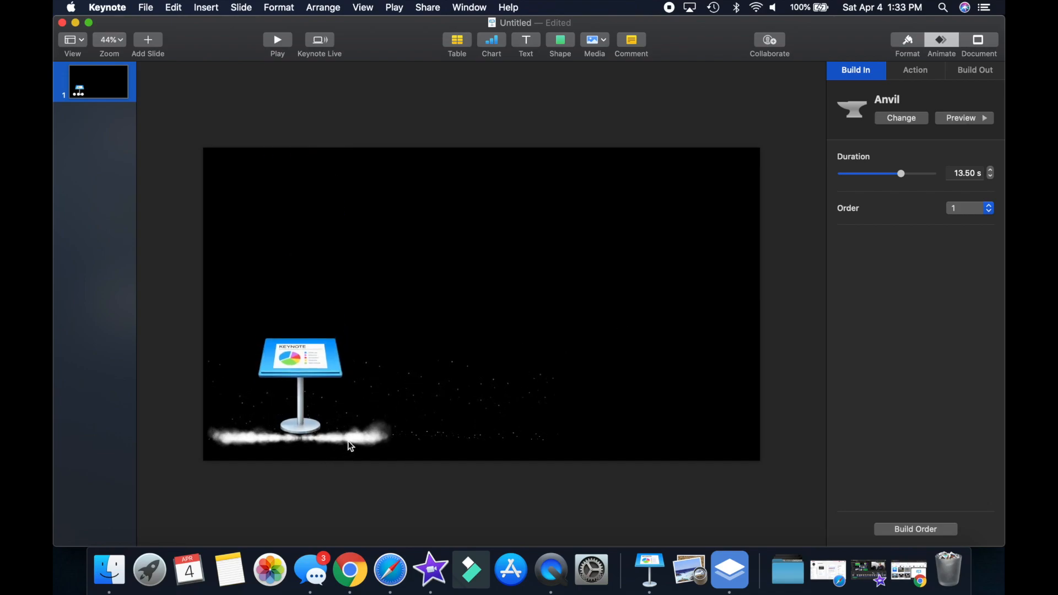
- Set the lectern image's Anvil build-in duration to 3.00 s and preview it
click(860, 175)
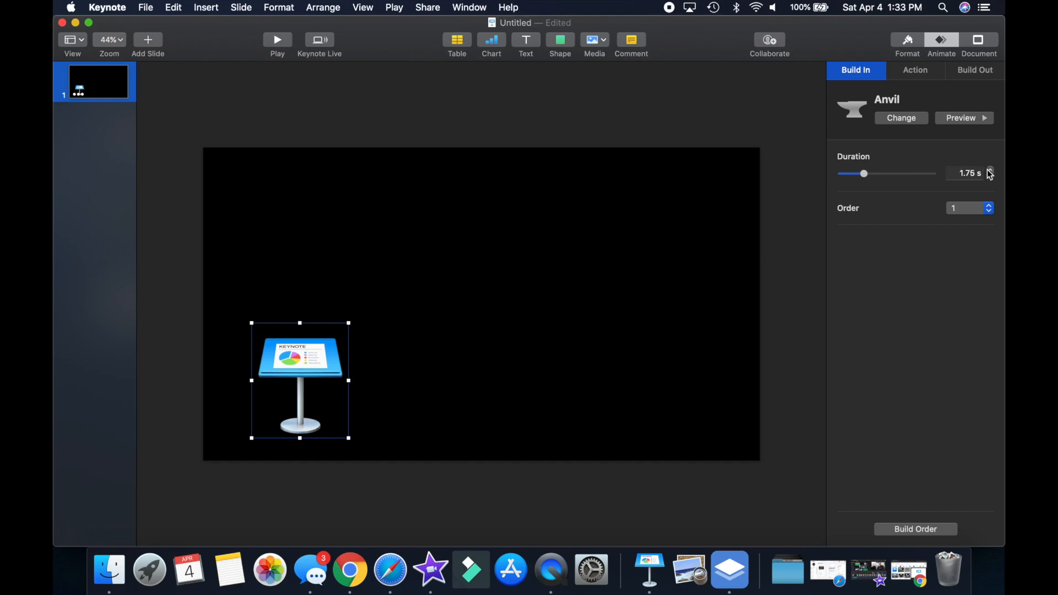
click(962, 119)
- Add the text "Apple Keynote" to the slide and place it just above the lectern image
click(908, 45)
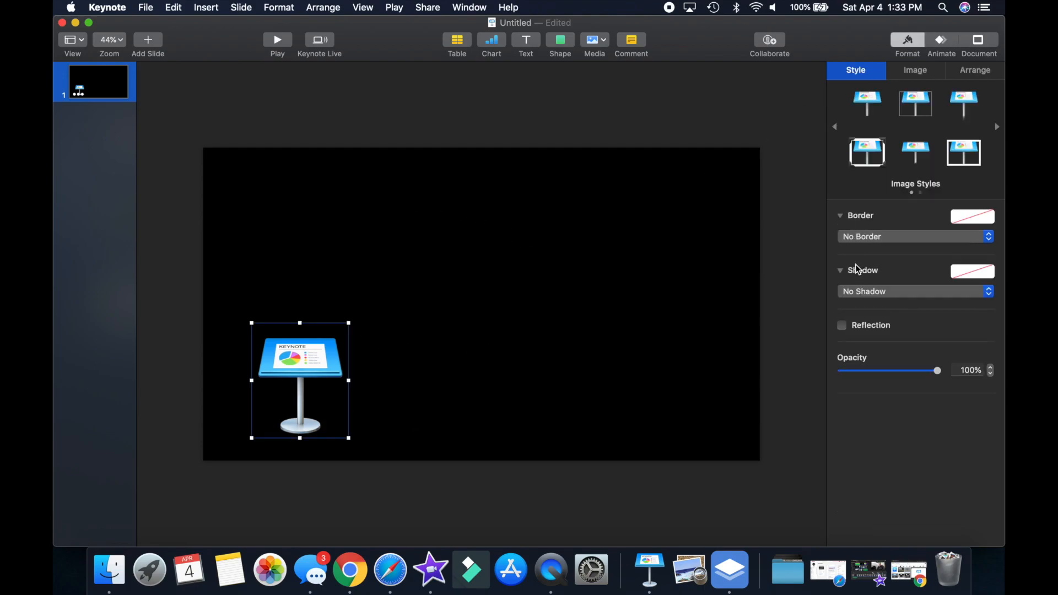
click(699, 257)
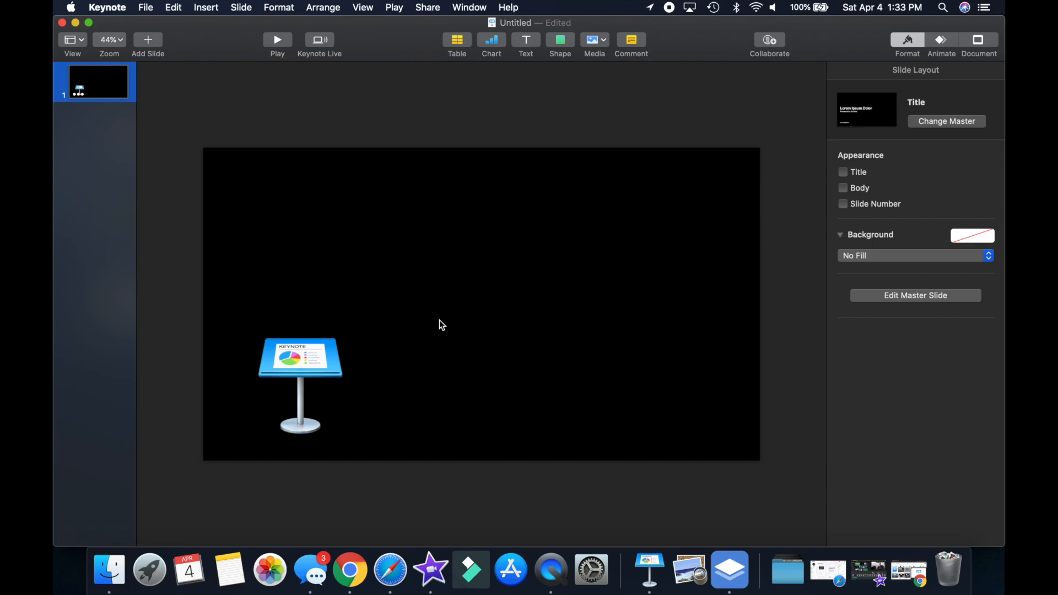
click(531, 52)
drag(494, 317, 272, 320)
double_click(260, 314)
text(Apple Keynote)
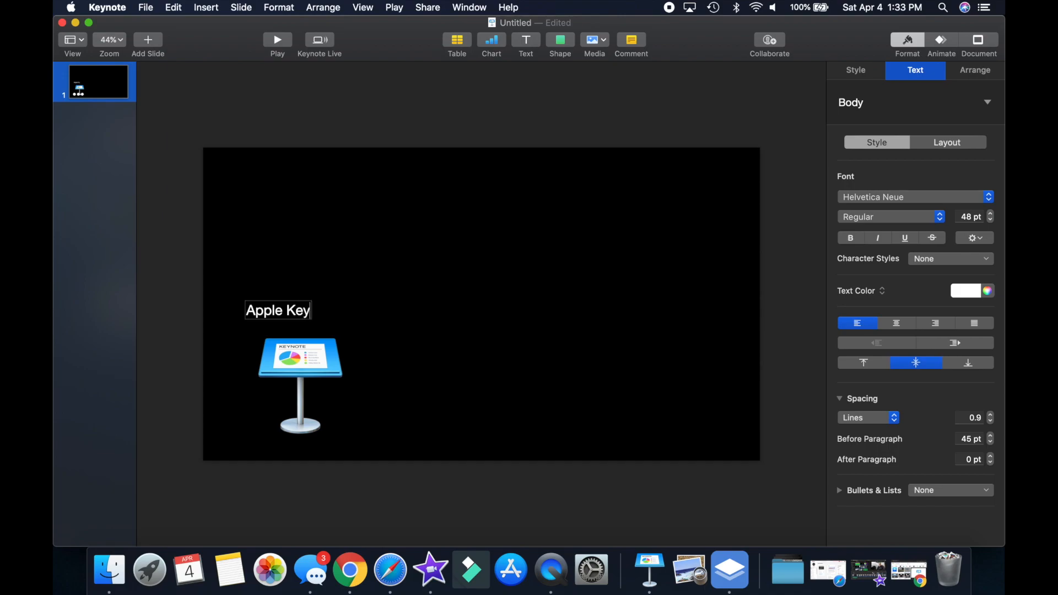
key(Escape)
drag(288, 314, 295, 322)
- Change the "Apple Keynote" text's font to Impact and realign it centered above the lectern
click(916, 72)
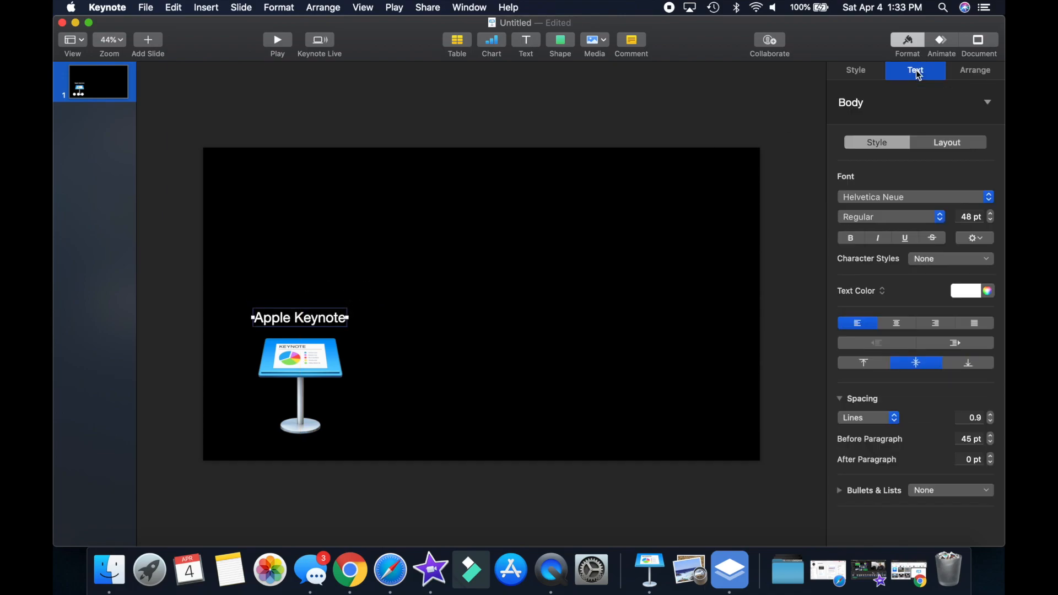
click(878, 199)
click(879, 264)
click(313, 307)
drag(313, 320, 319, 324)
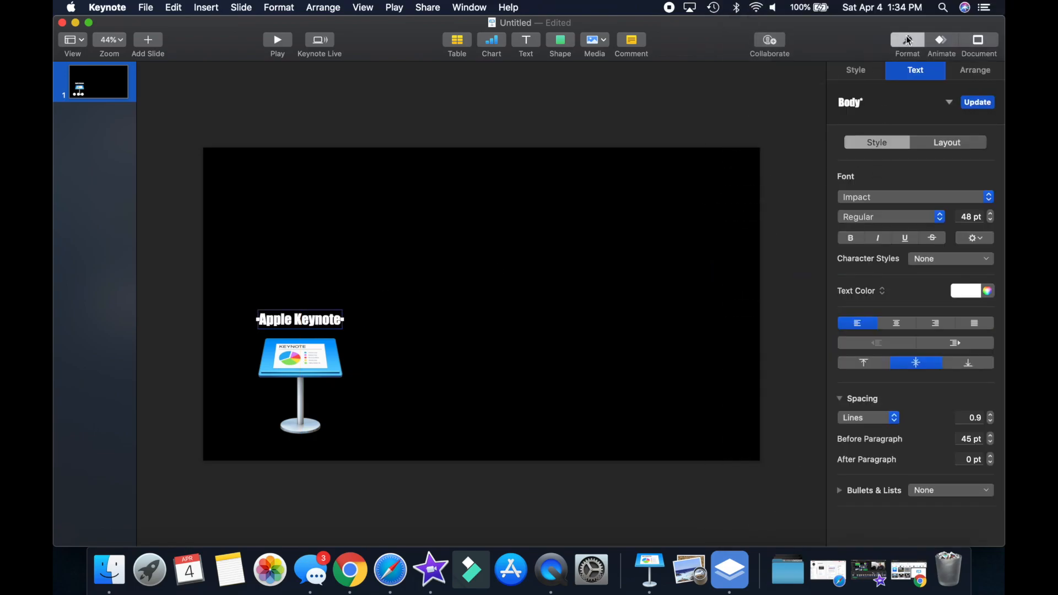
- Try the Drift and Dissolve build-in effects on the "Apple Keynote" text
click(935, 41)
click(919, 116)
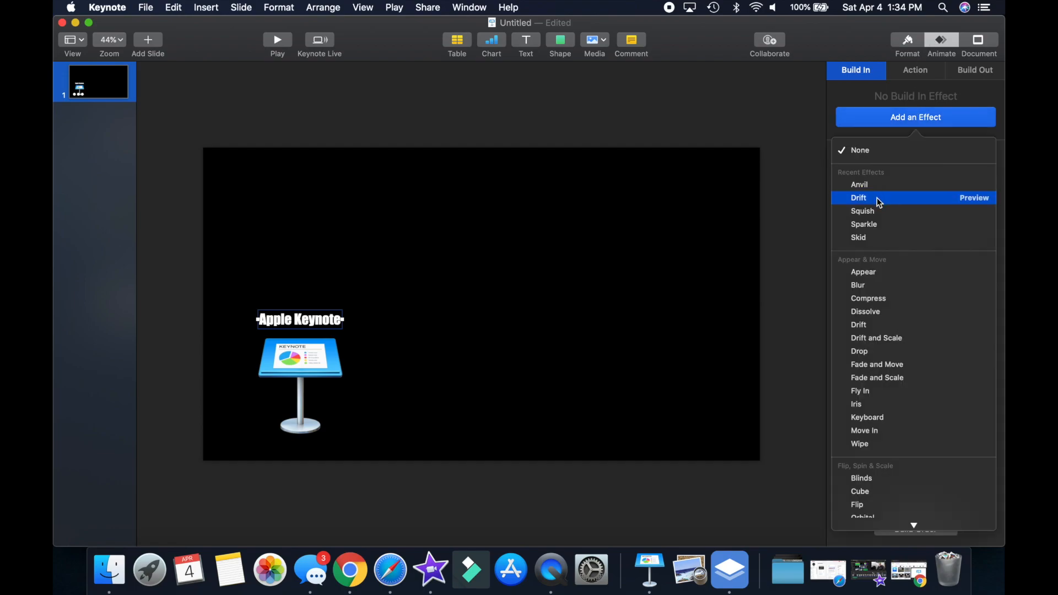
click(879, 199)
click(951, 118)
click(904, 119)
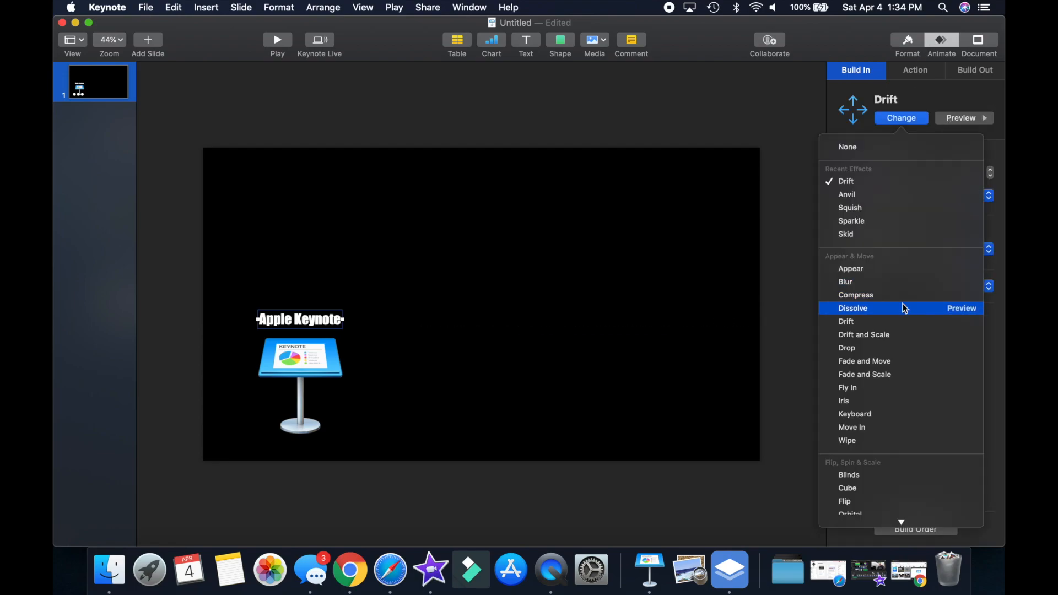
click(903, 308)
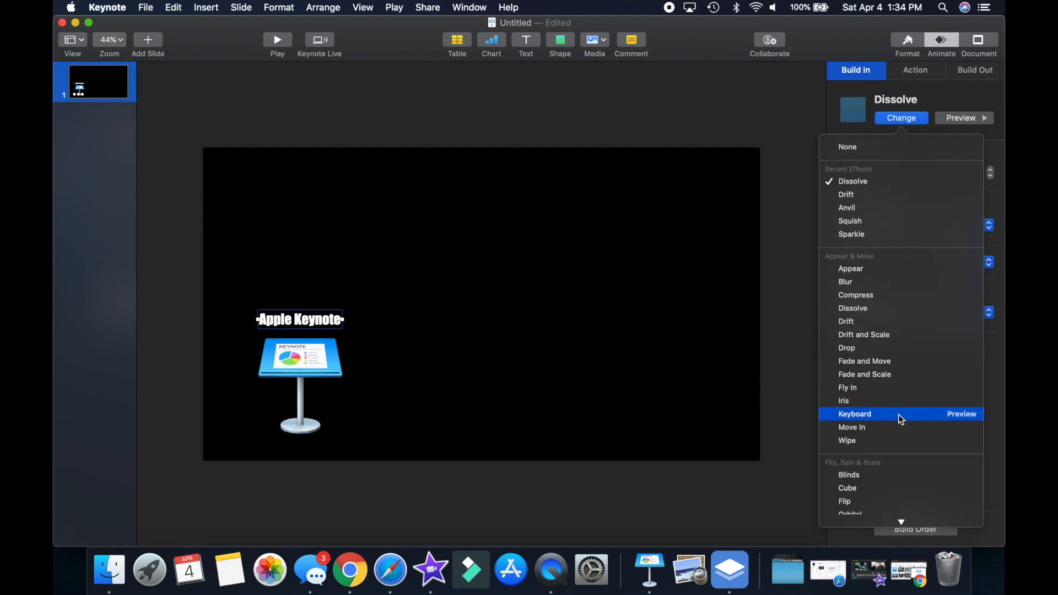
- Give the "Apple Keynote" text the Keyboard build-in effect with a 2.00 s duration and preview it
click(902, 420)
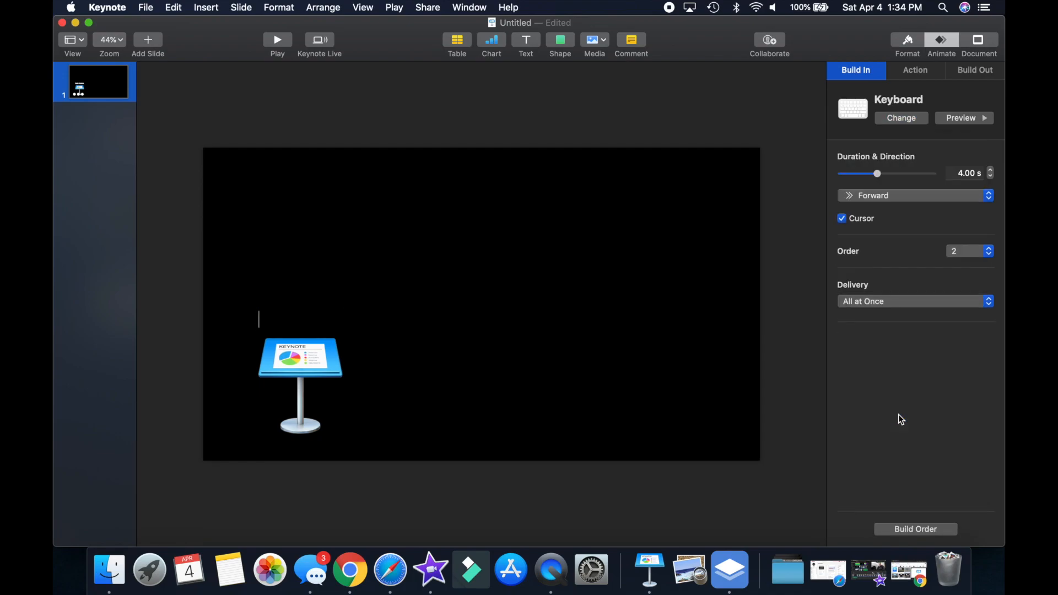
click(992, 176)
click(991, 176)
click(991, 176)
click(992, 177)
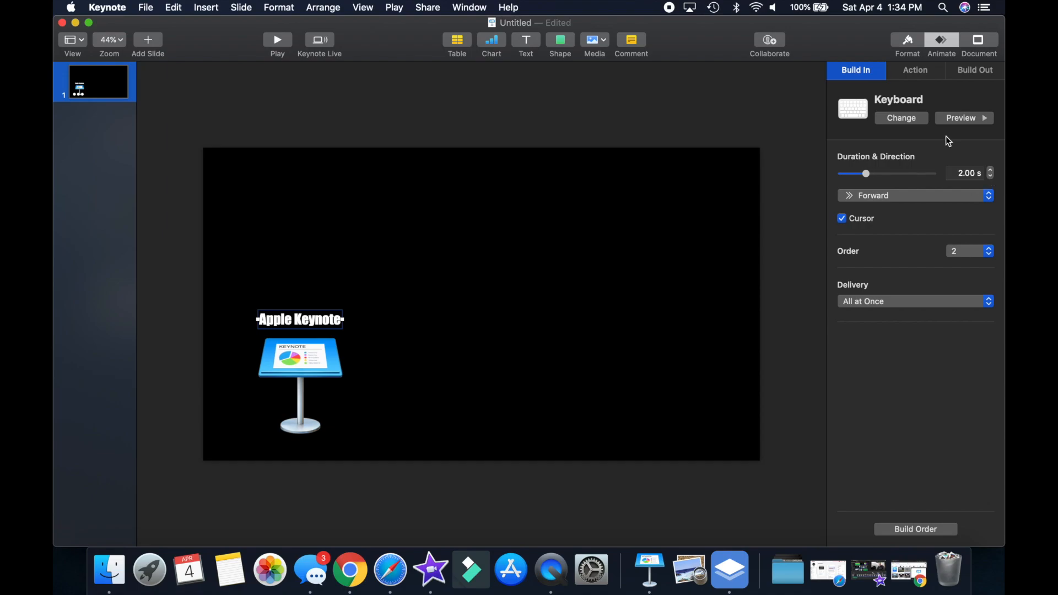
click(972, 116)
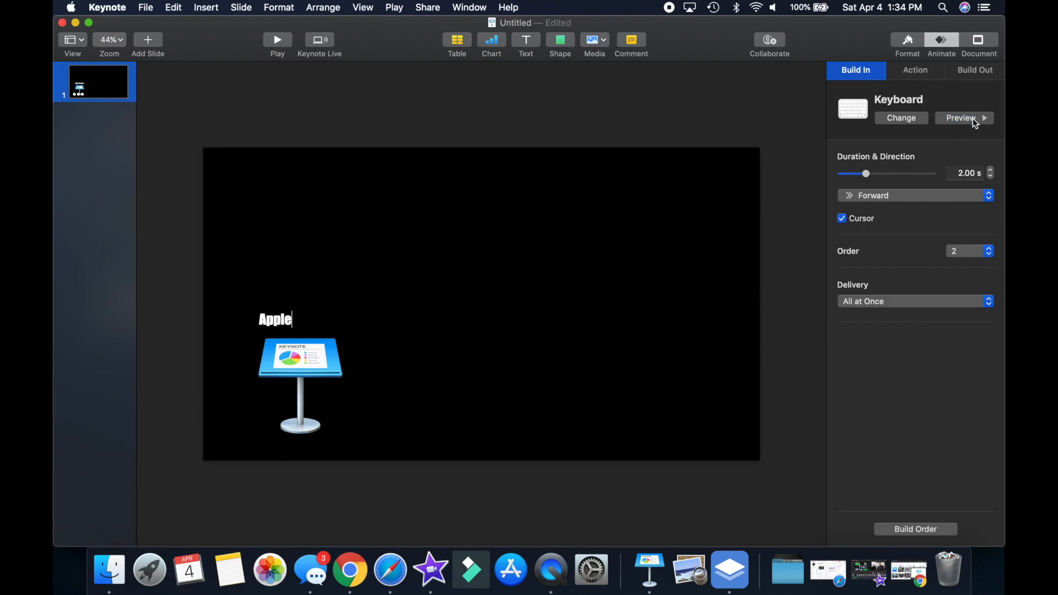
click(319, 368)
click(325, 321)
click(336, 380)
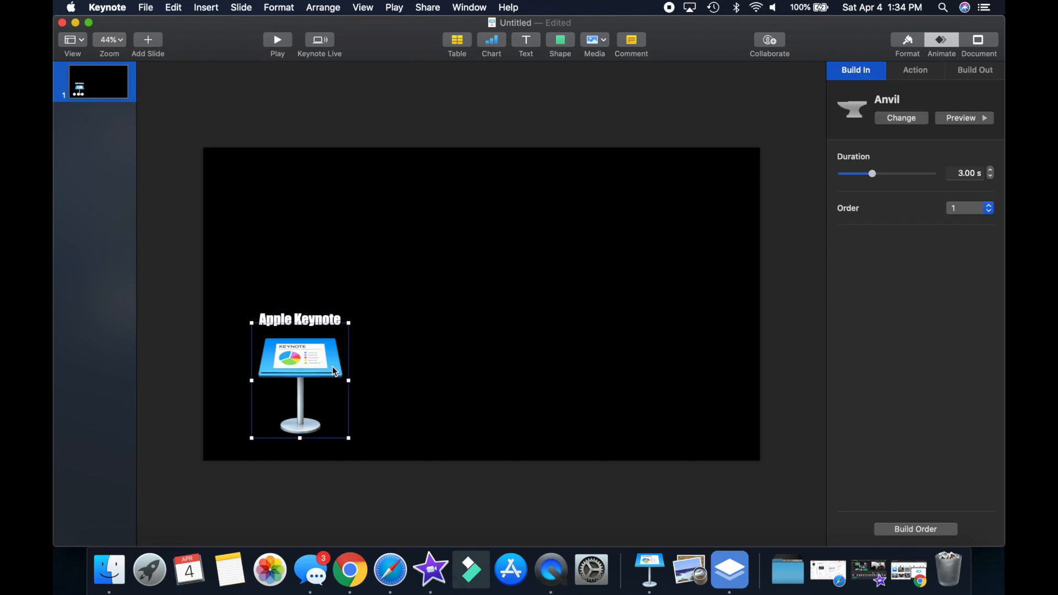
click(337, 321)
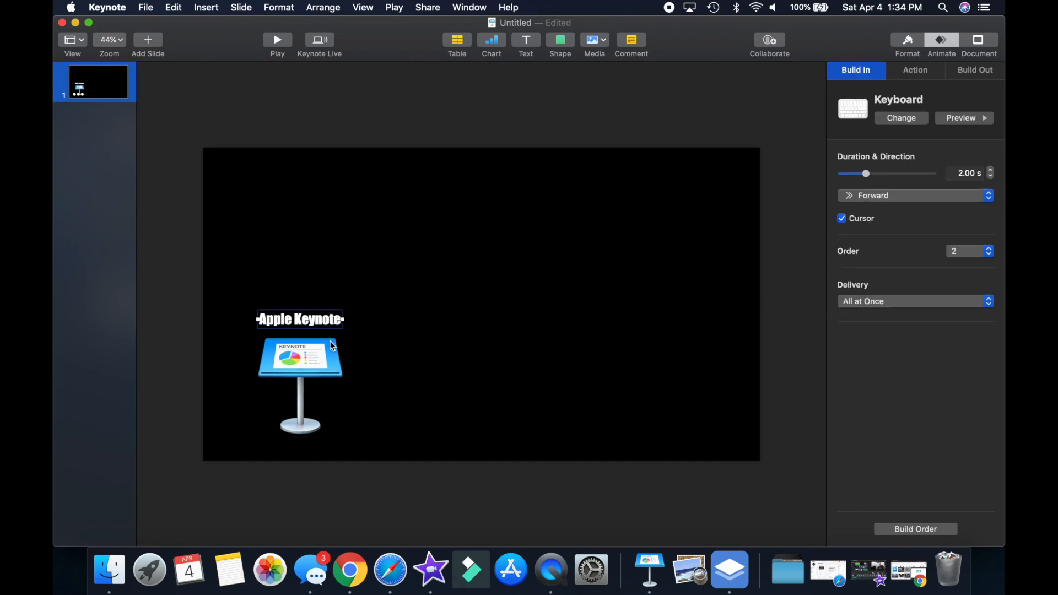
- Open the build order and join the text's Keyboard build to the lectern image's Anvil build
click(333, 362)
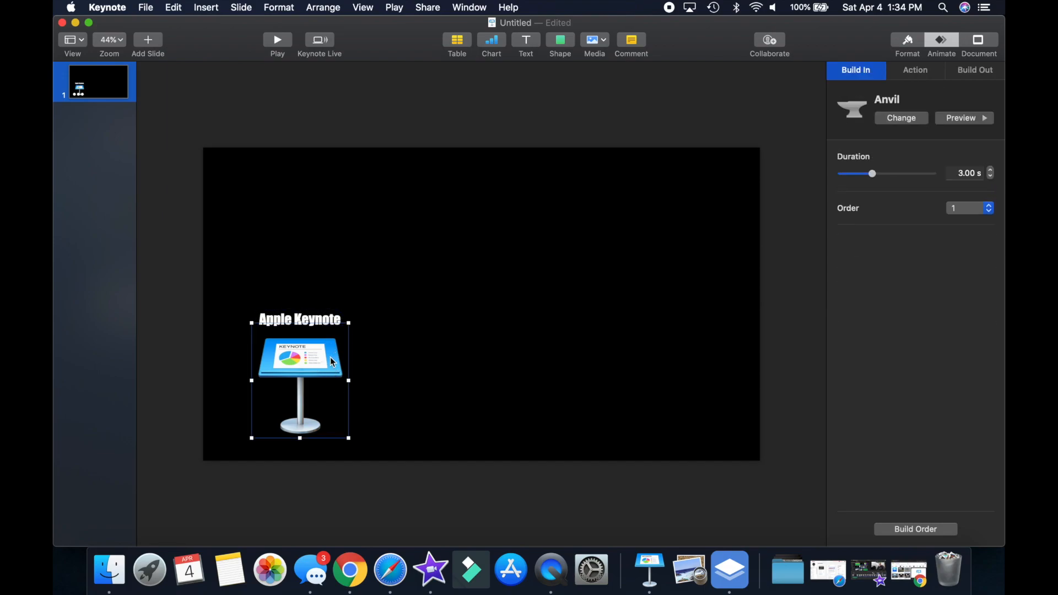
click(916, 529)
click(485, 429)
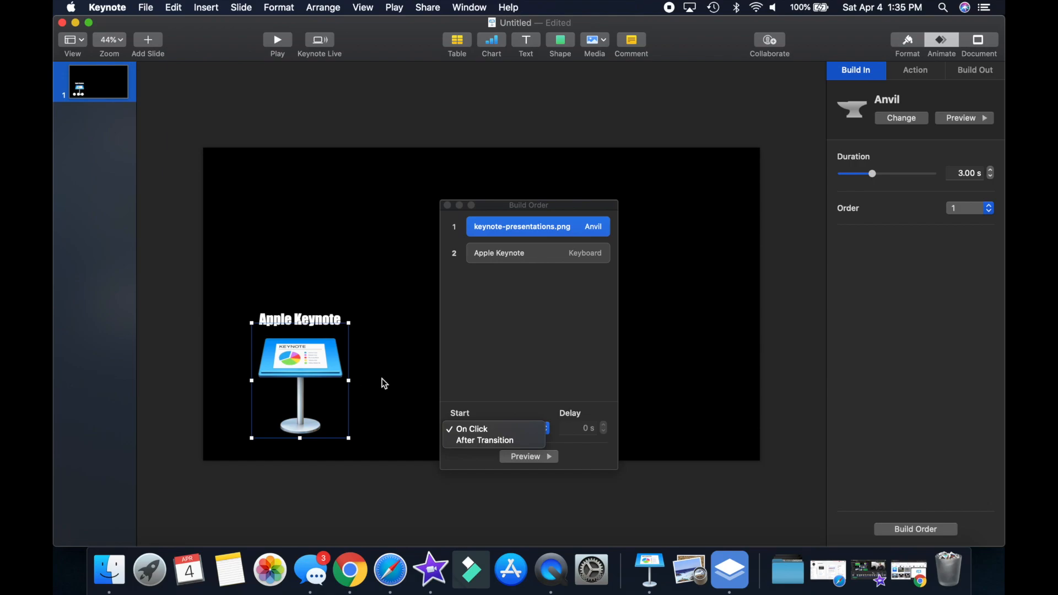
click(457, 313)
drag(498, 256, 498, 237)
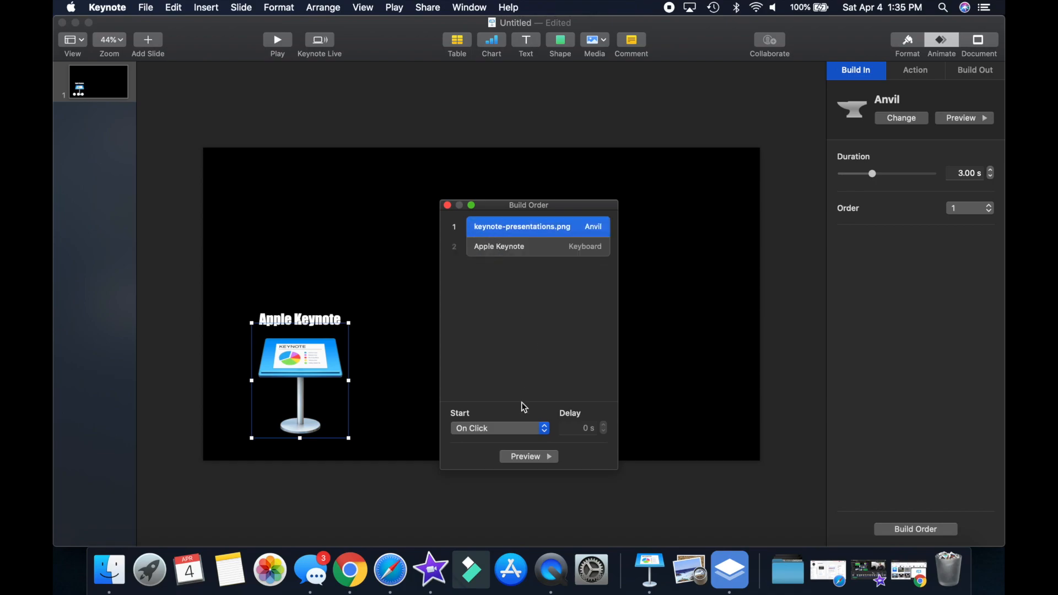
- Set the lectern's Anvil build to start After Transition with a 0.70 s delay and preview the build sequence
click(520, 433)
click(513, 442)
click(527, 457)
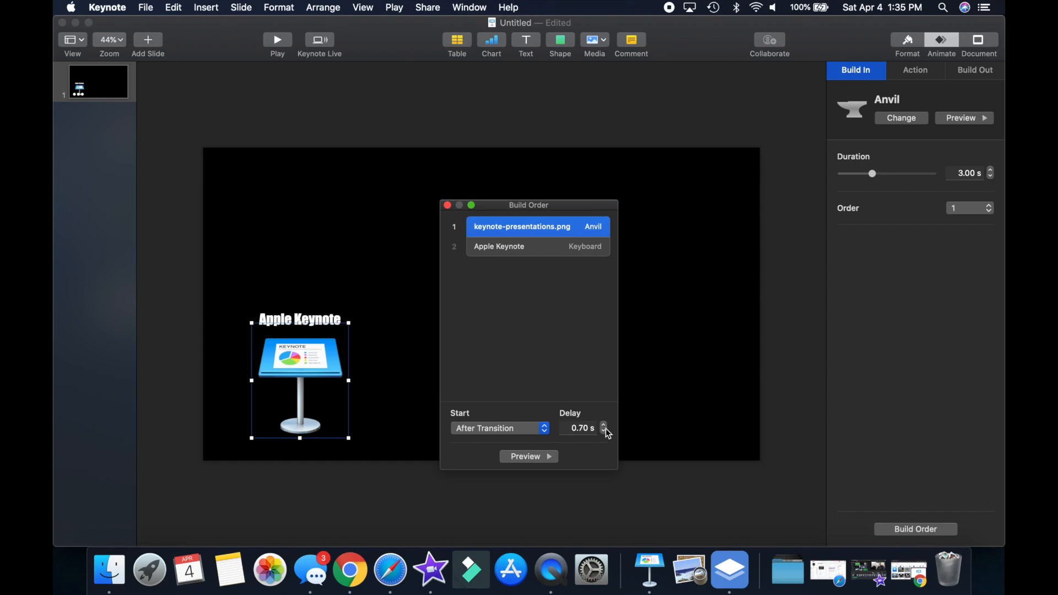
click(458, 222)
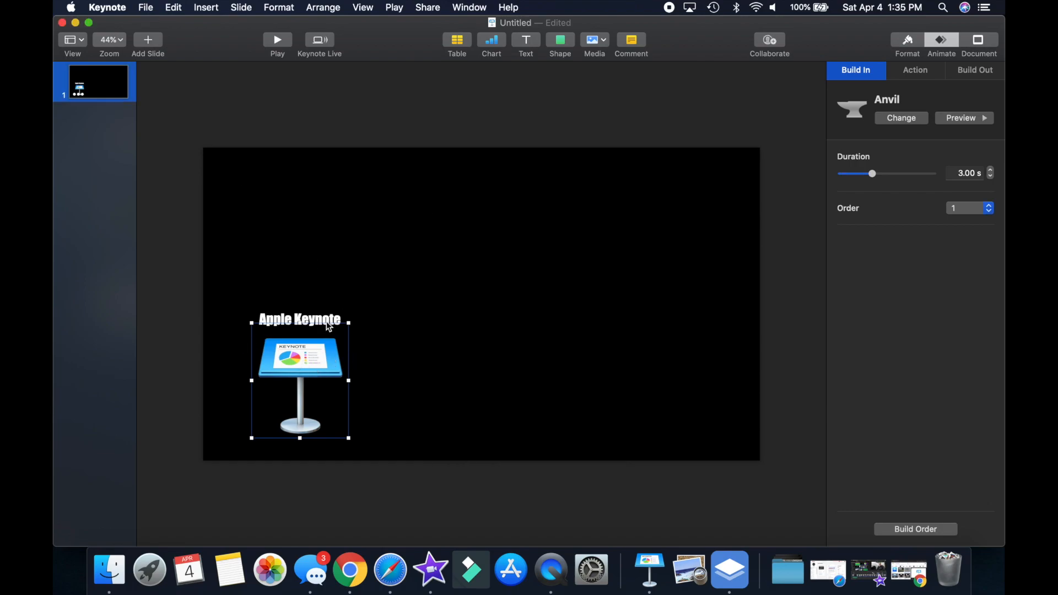
- Set the text's Keyboard build-in duration to 1.00 s and play the slideshow
click(330, 327)
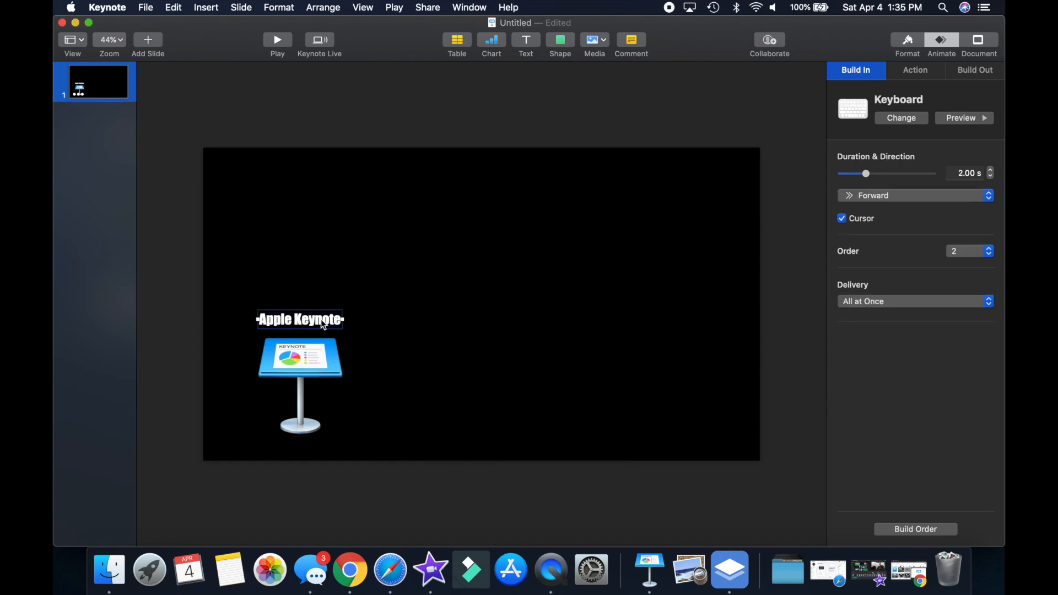
click(990, 177)
click(277, 42)
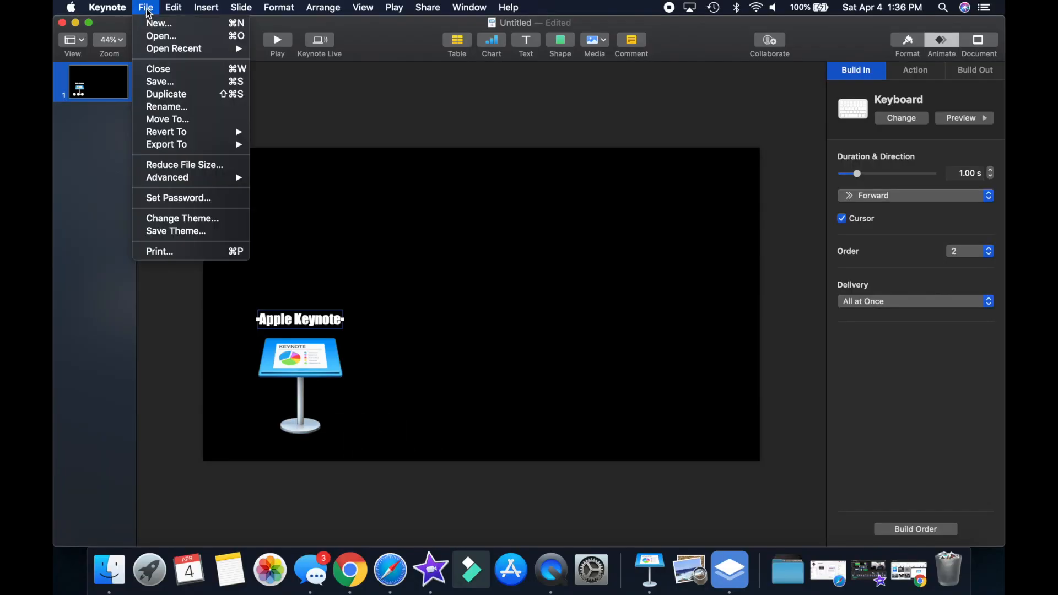
- Set up a movie export with Custom resolution, Apple ProRes 4444 compression and transparent backgrounds
mouse_move(215, 145)
click(440, 264)
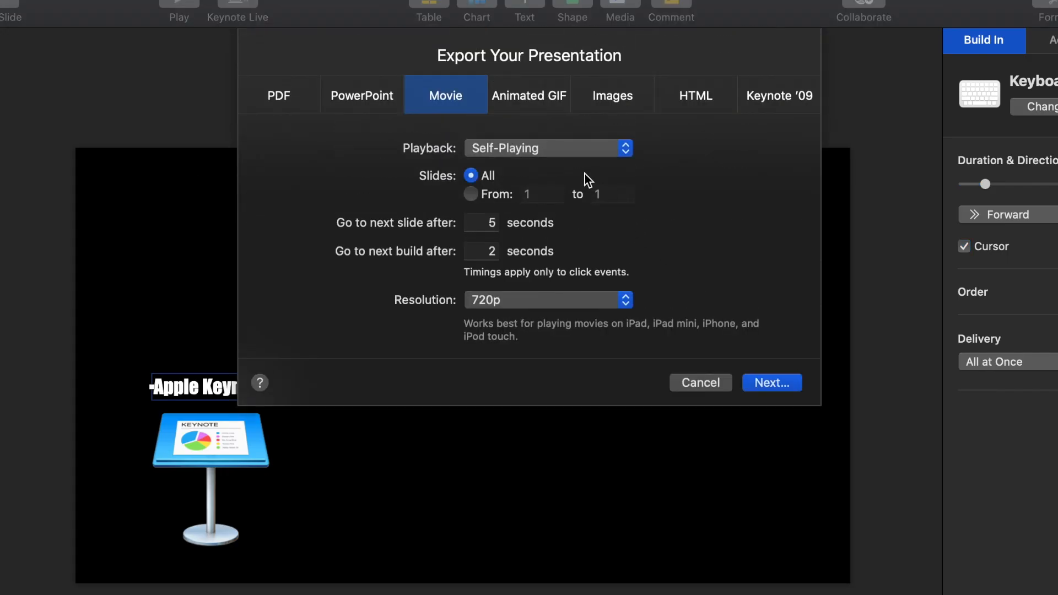
click(543, 305)
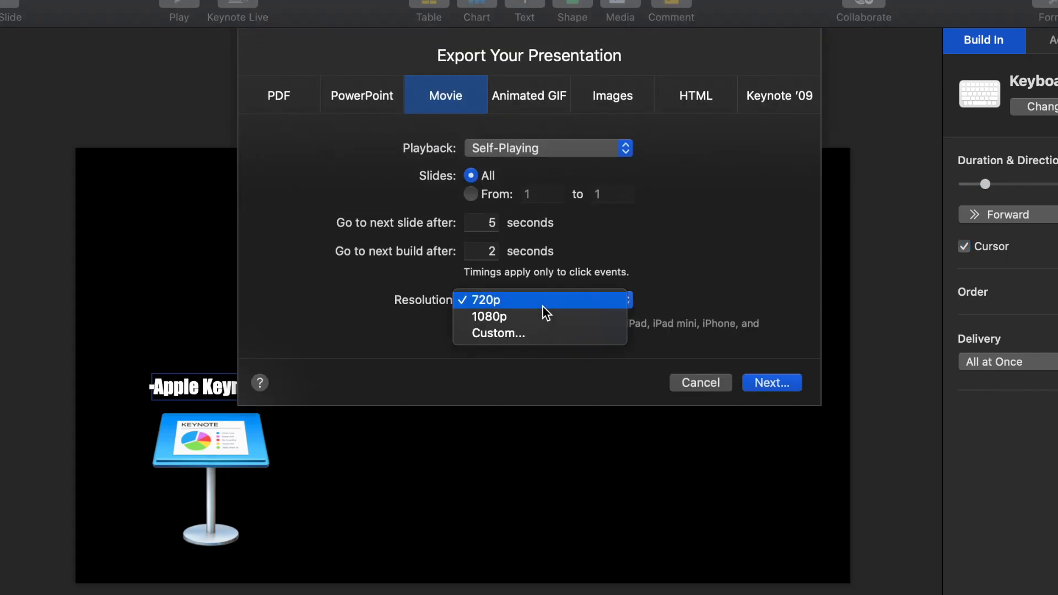
click(527, 333)
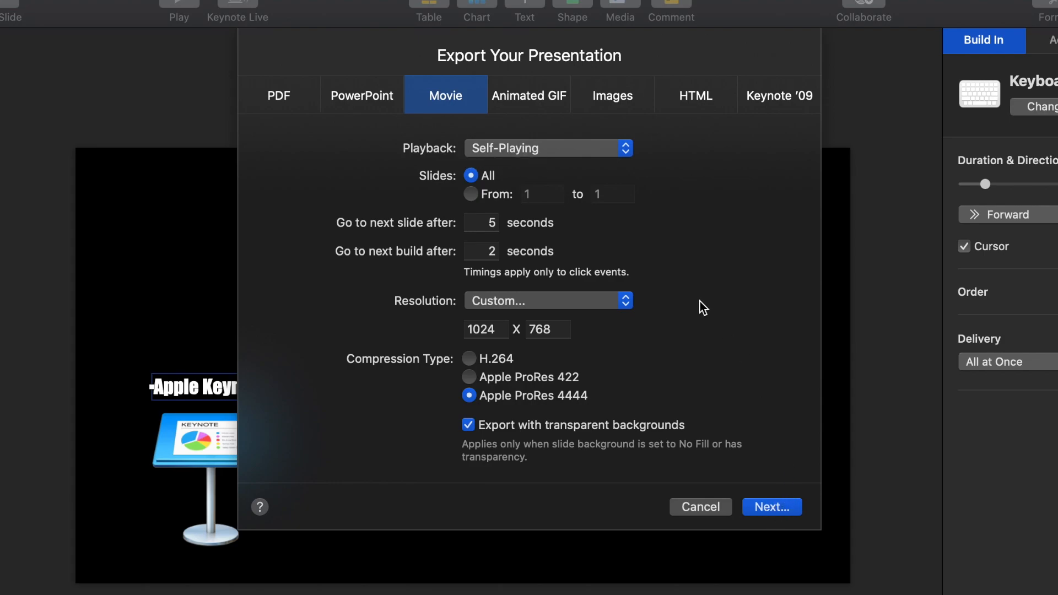
- Set the movie export to go to the next build after 0 seconds and continue to saving
click(493, 252)
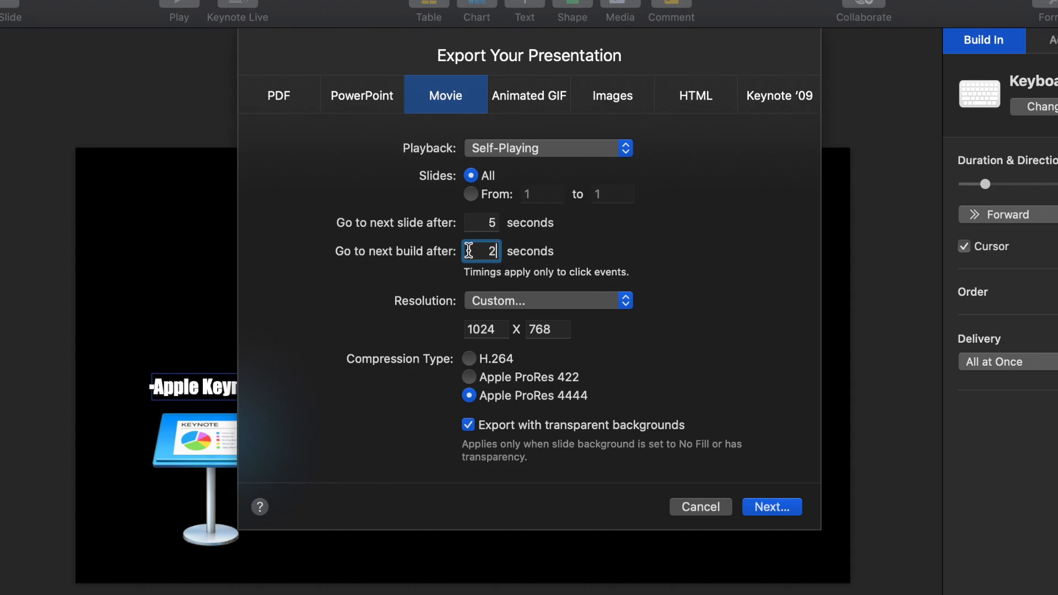
key(BackSpace)
text(1)
double_click(492, 251)
text(0)
key(Return)
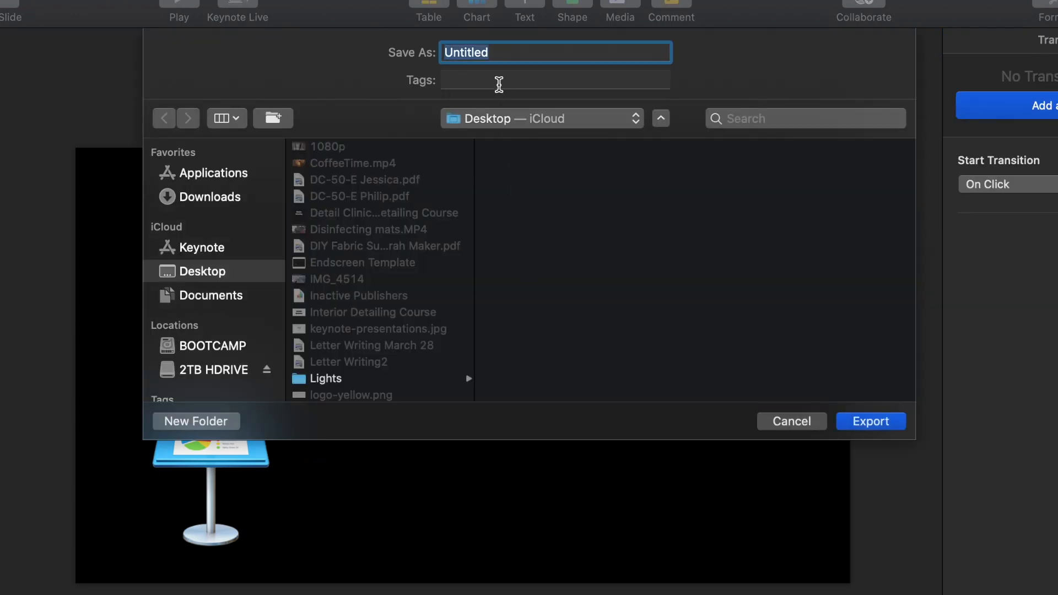
- Name the movie "Keynote Logo" and export it to the Desktop
text(Ke)
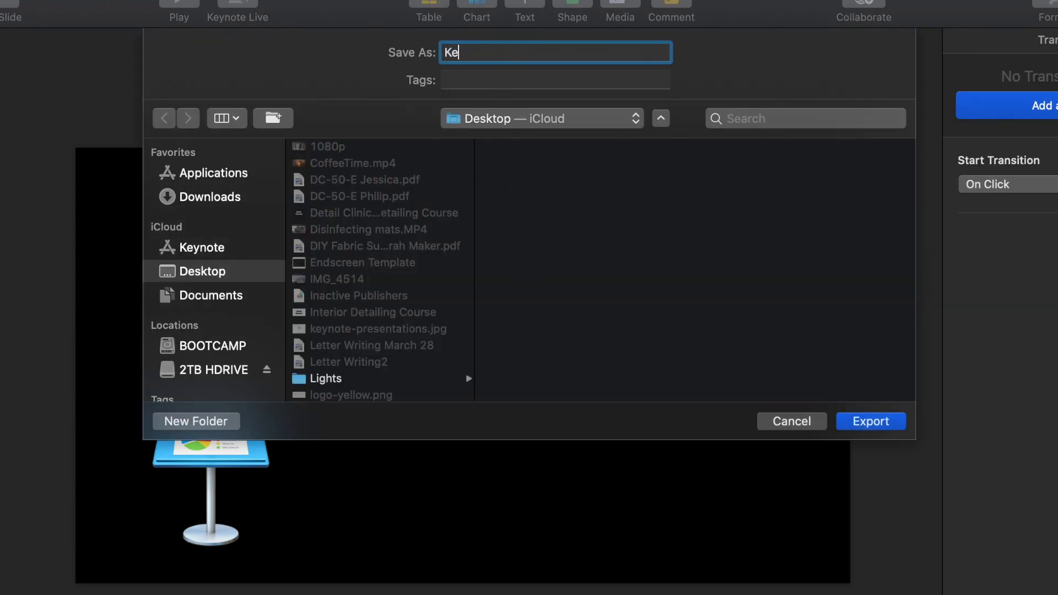
text(ynote Logo)
click(871, 422)
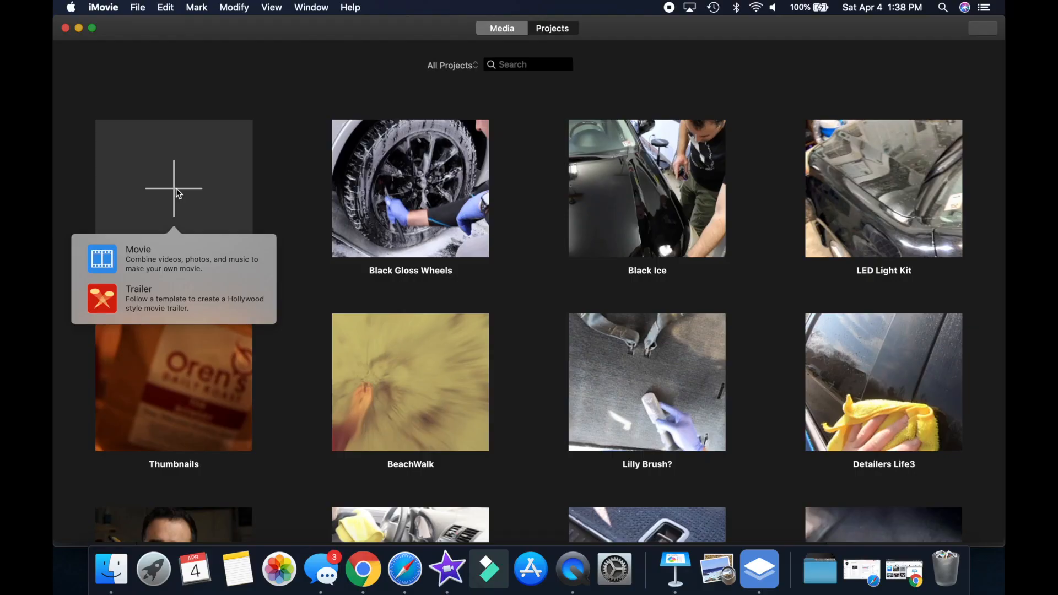
- In iMovie, create a new movie and add a 30.0 s clip from the Detail Clinic Vlog event to the timeline
click(167, 256)
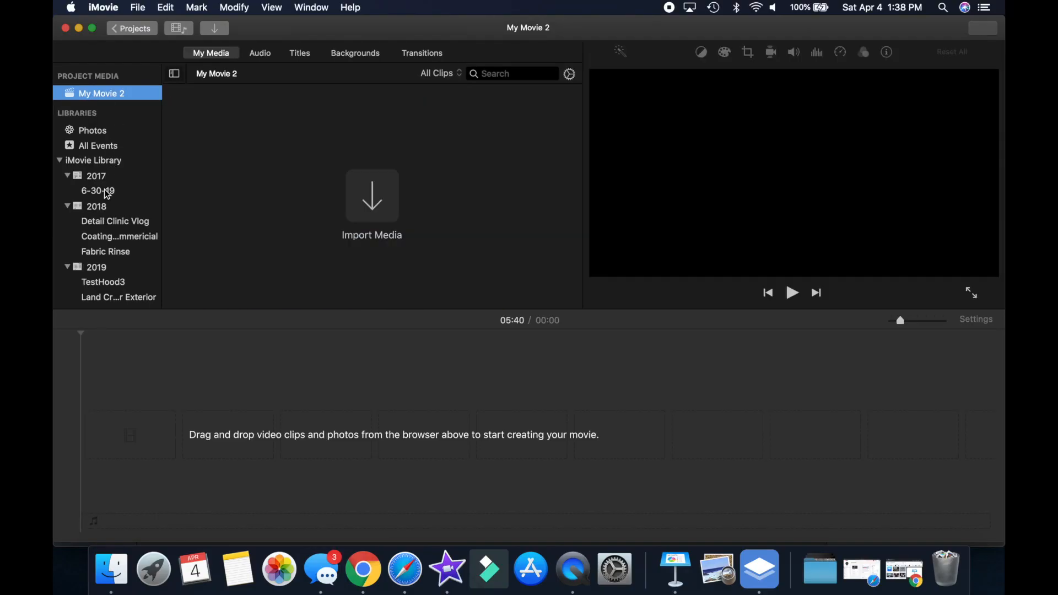
click(108, 192)
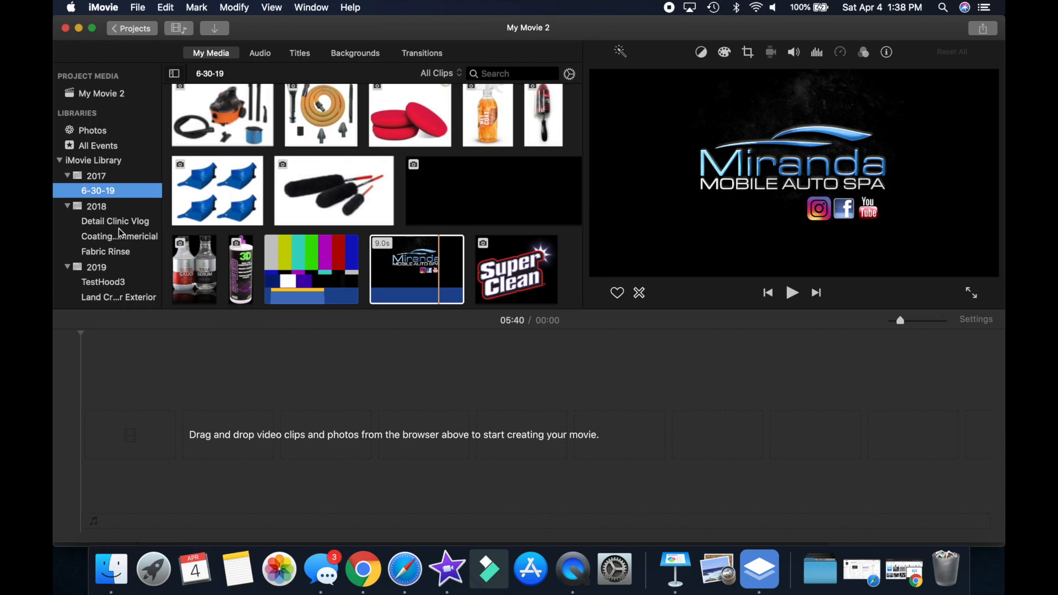
click(124, 234)
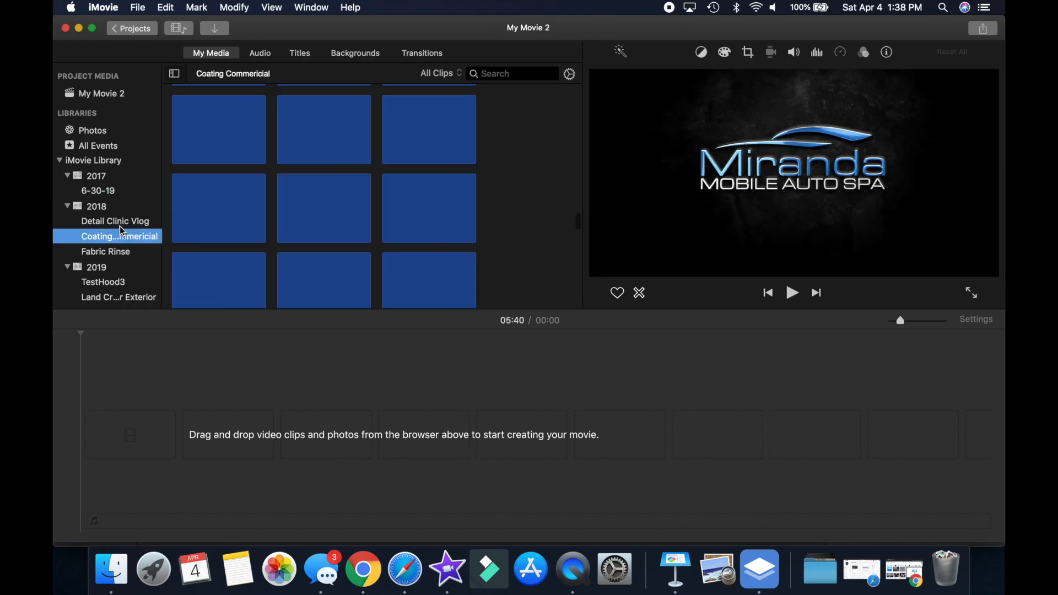
click(120, 222)
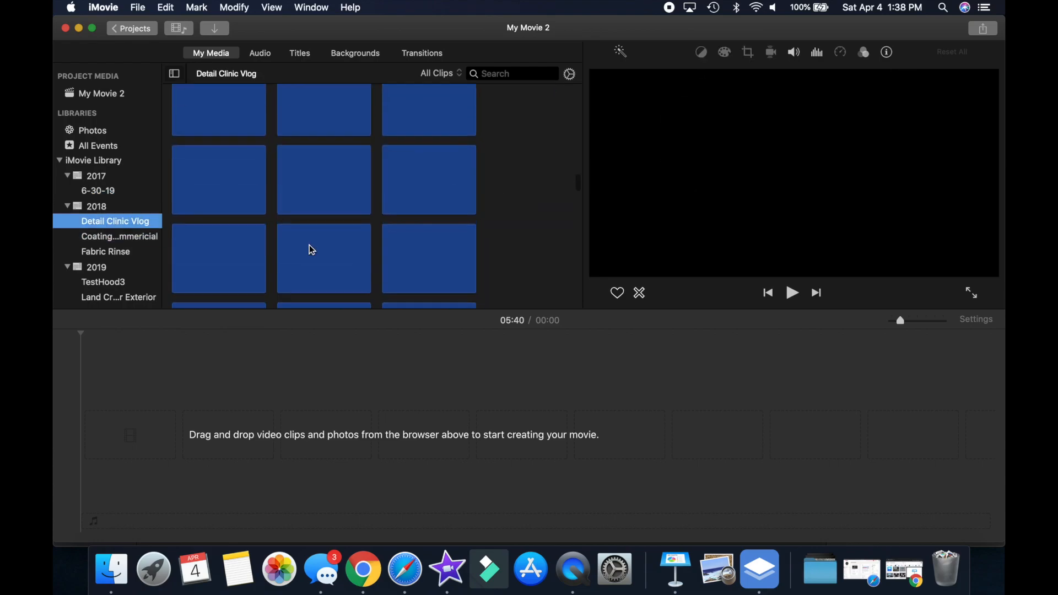
drag(244, 236, 172, 438)
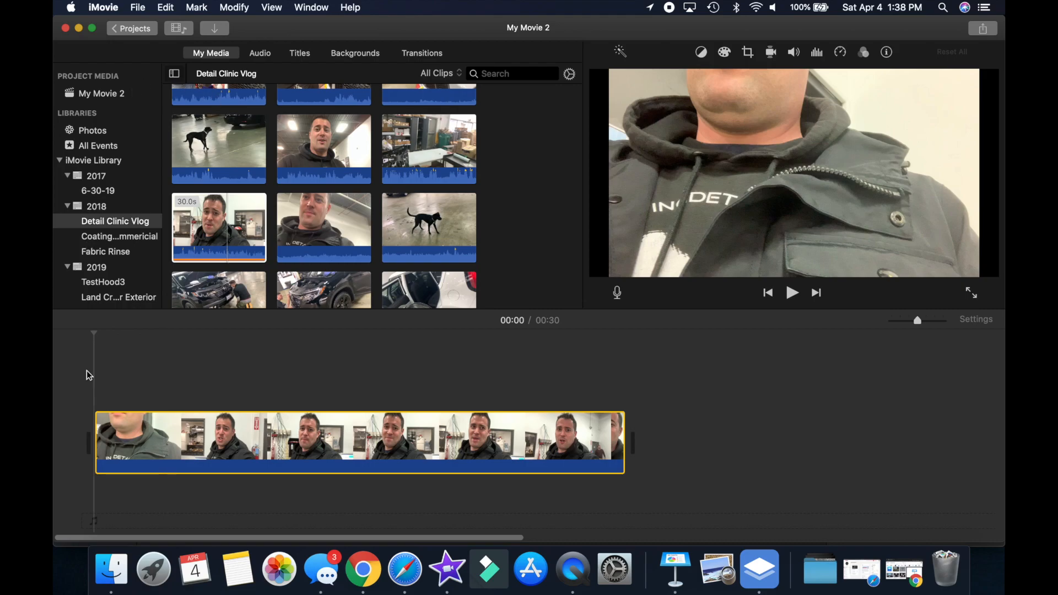
- Take the Keynote Logo movie from the Desktop in Finder and place it as an overlay above the clip in the iMovie timeline
click(112, 569)
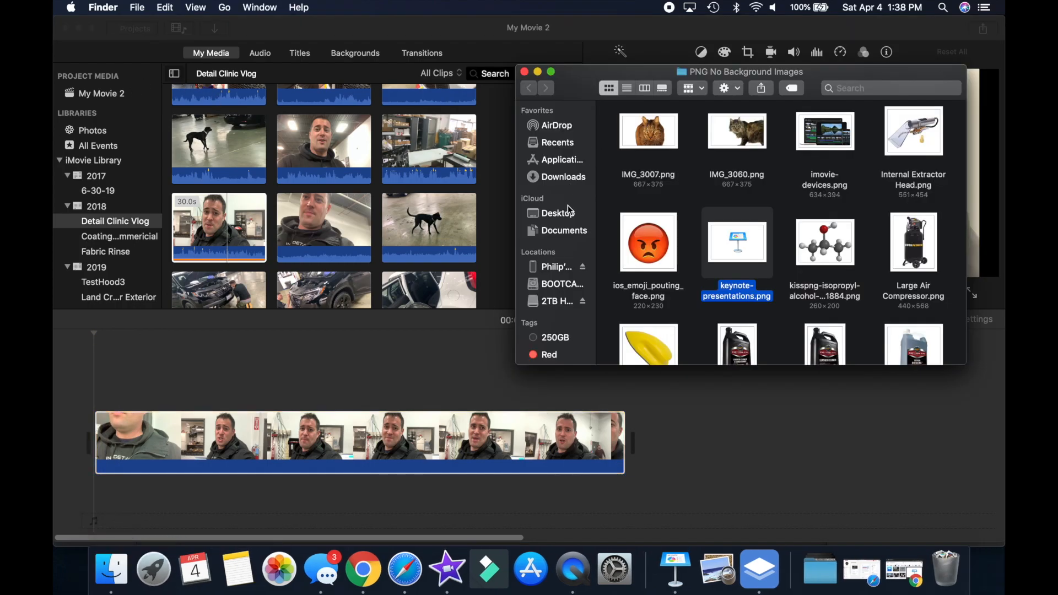
click(569, 210)
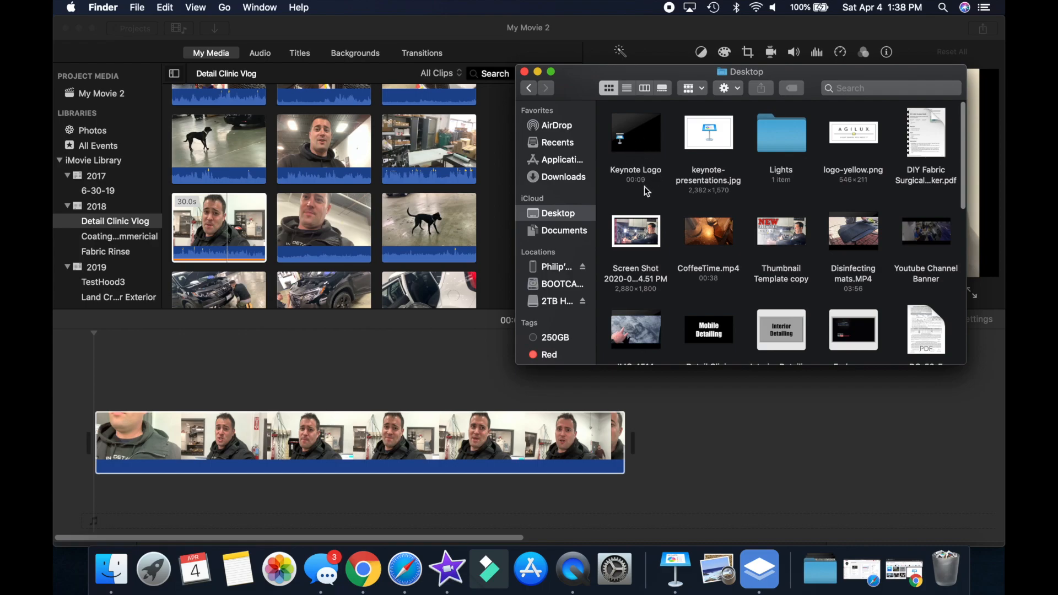
drag(646, 180, 198, 378)
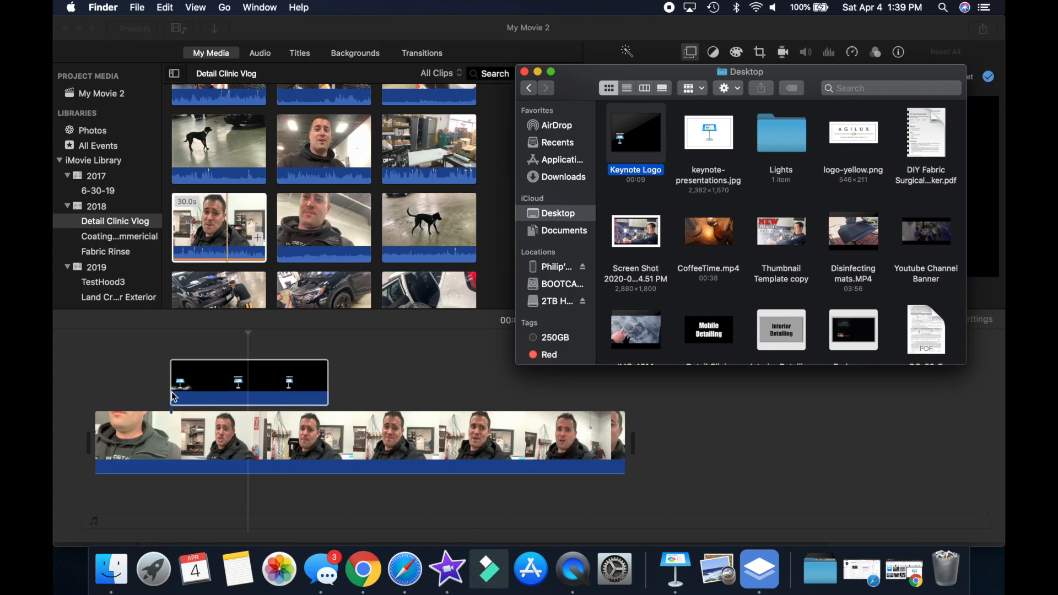
mouse_move(644, 130)
click(204, 346)
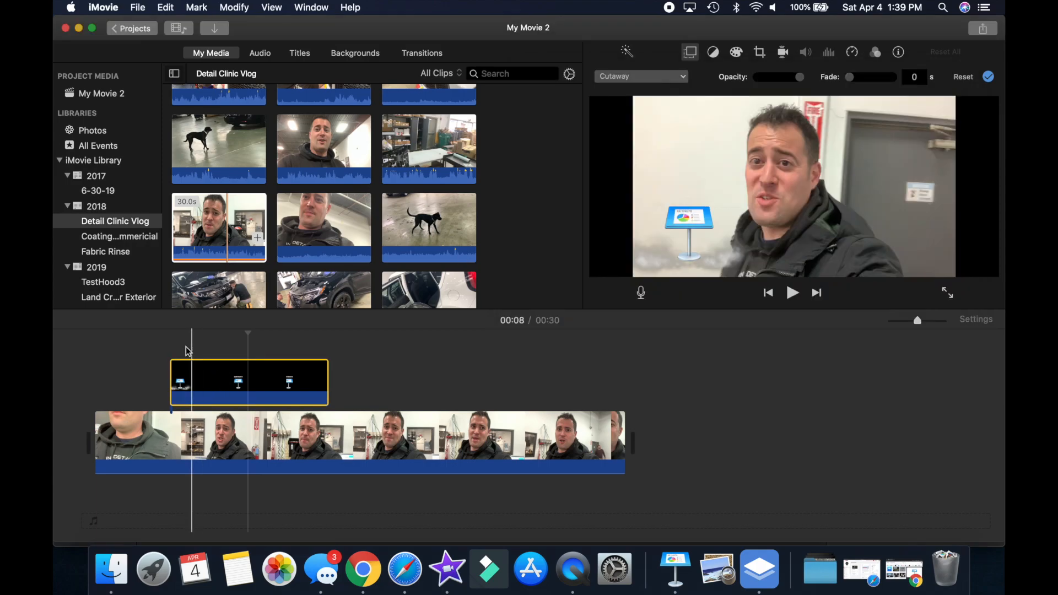
- Move the Keynote Logo overlay earlier over the main clip and play back that section
drag(177, 388, 147, 386)
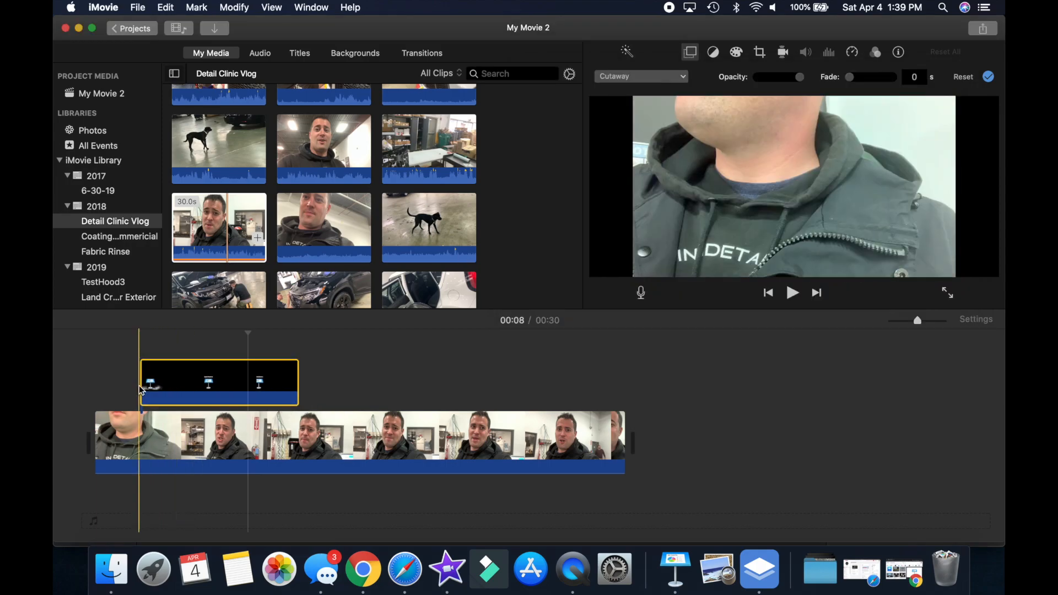
key(space)
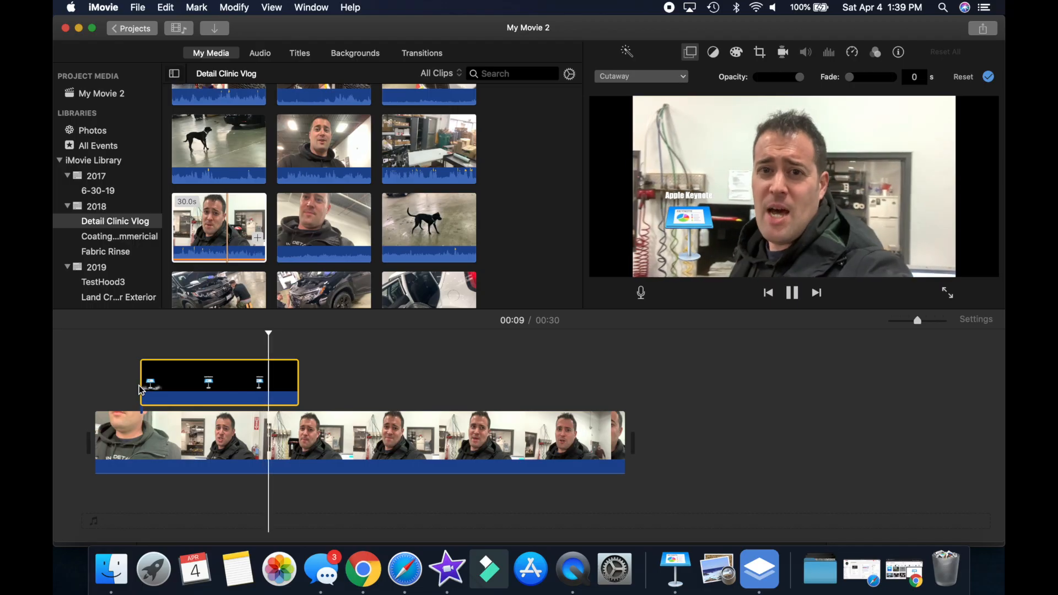
mouse_move(159, 382)
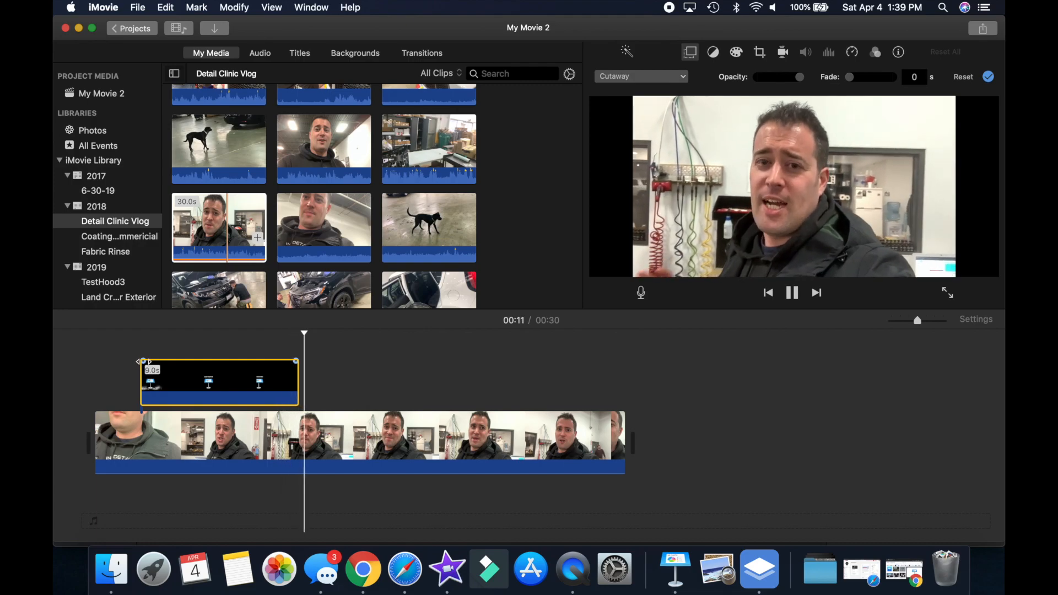
click(145, 350)
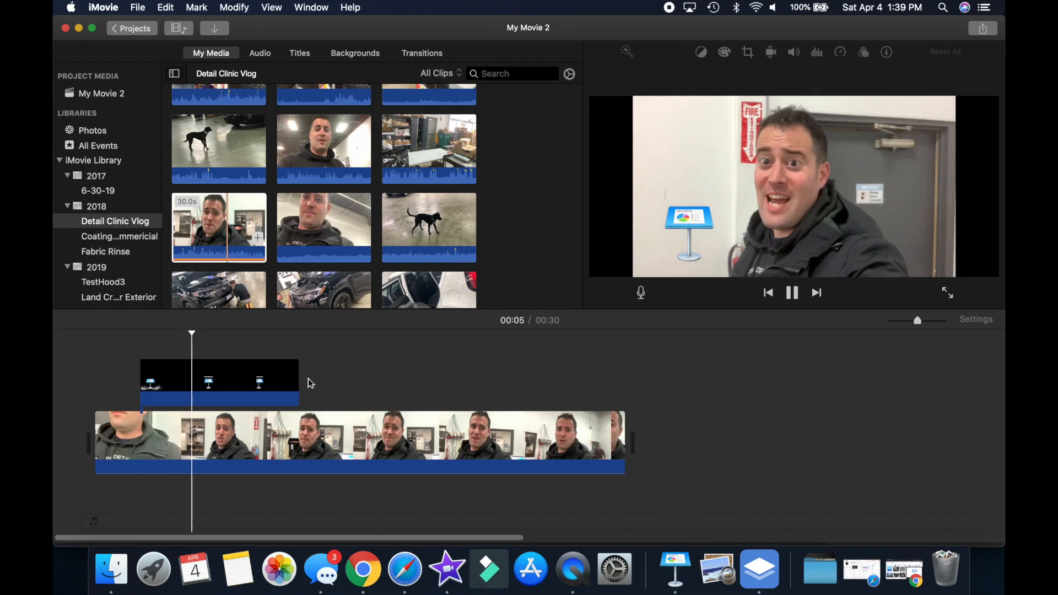
- Trim the end of the Keynote Logo overlay to a length of 5.1 s and play past its new end
drag(298, 380, 231, 380)
key(space)
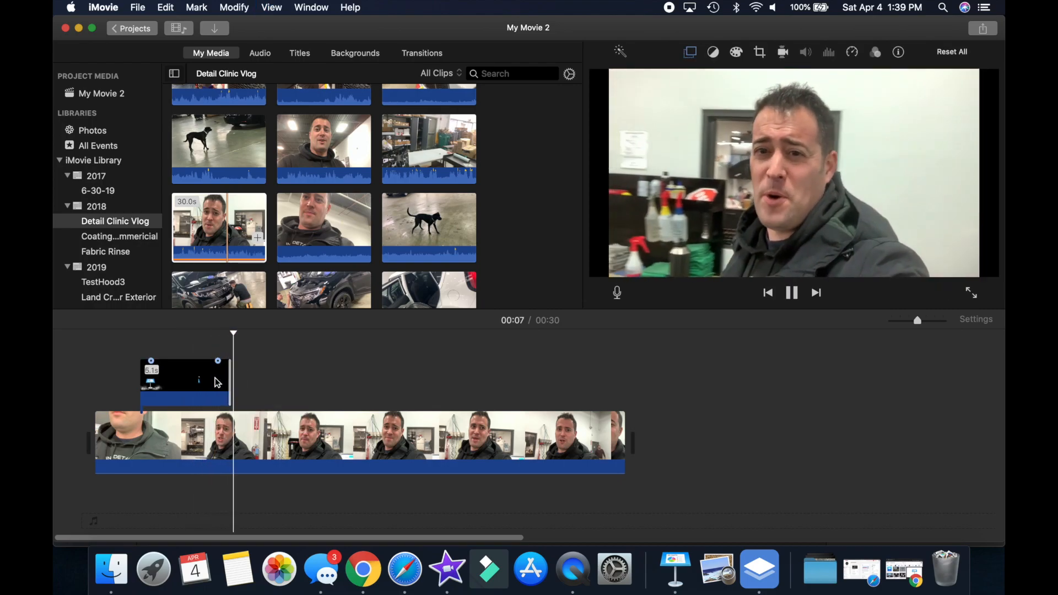
click(241, 367)
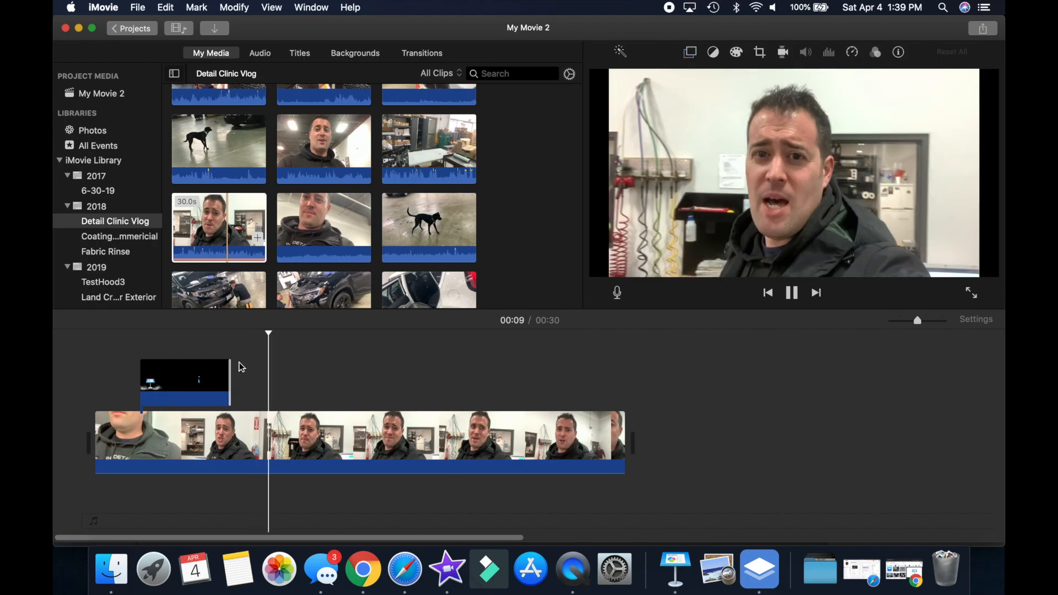
- Switch to Keynote and add a Crumble build-out effect to the lectern image
click(676, 566)
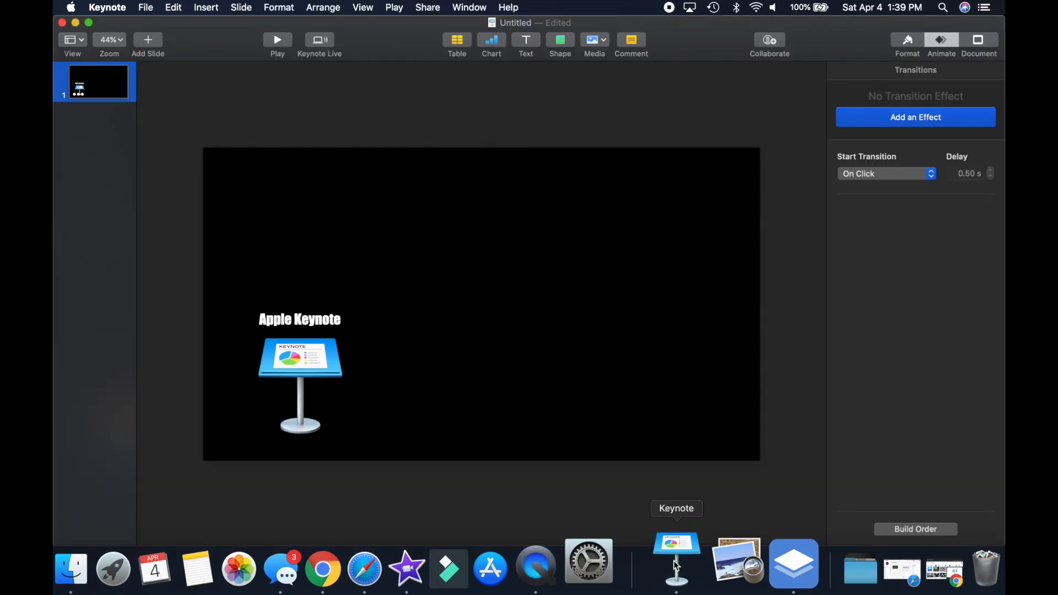
click(344, 379)
click(973, 71)
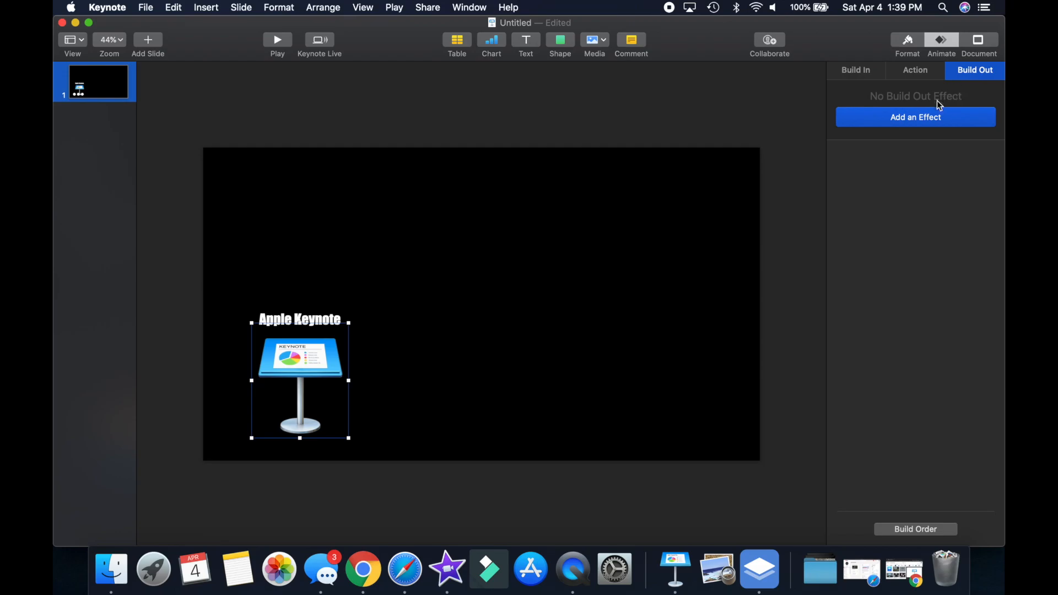
click(928, 117)
scroll(894, 309, down, 5)
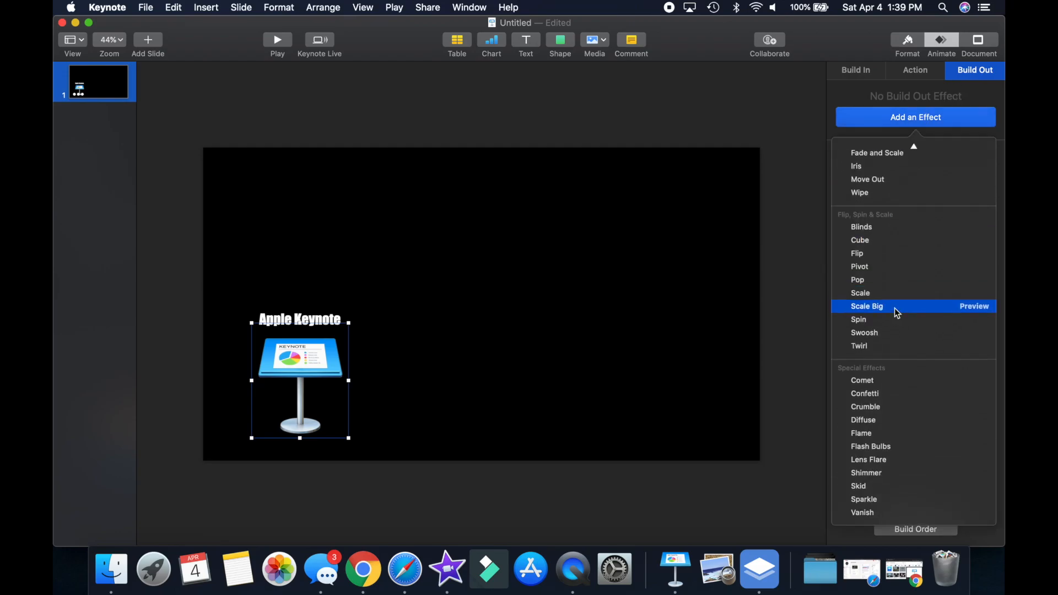
click(891, 447)
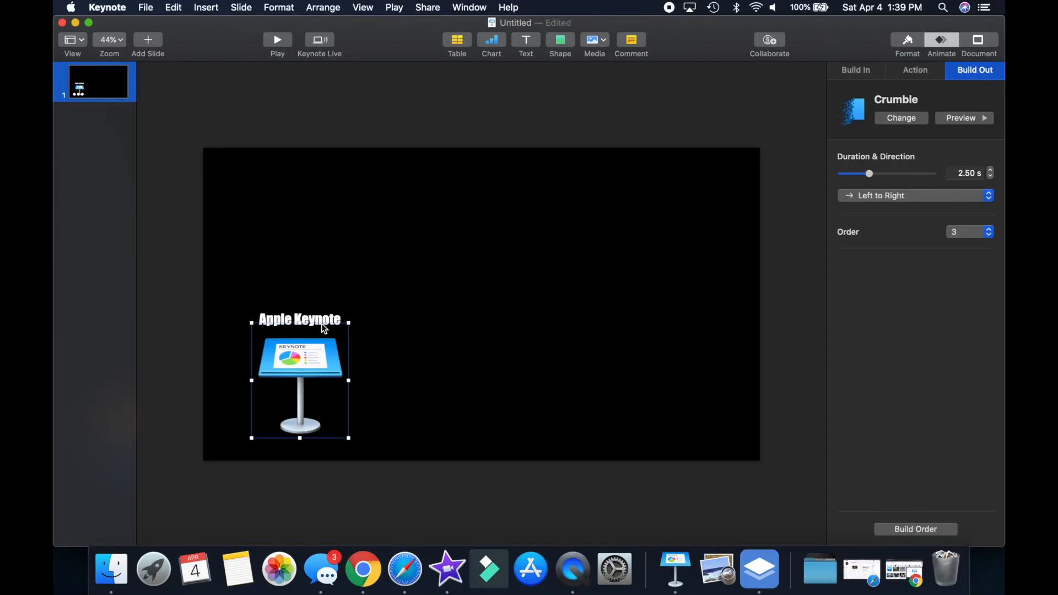
- Add a Trace build-out effect to the Apple Keynote text
click(325, 322)
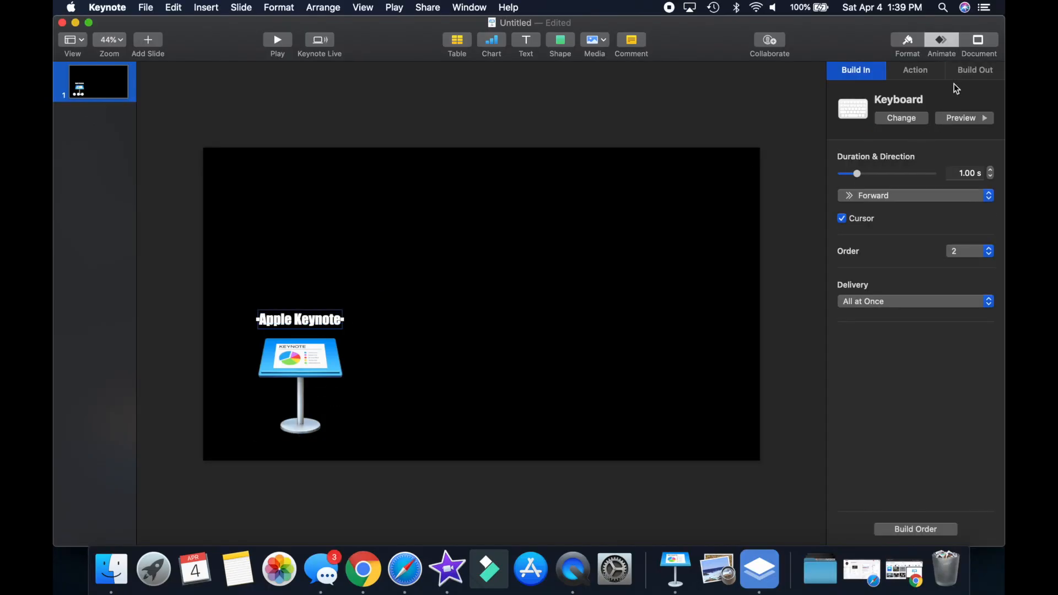
click(980, 71)
click(945, 124)
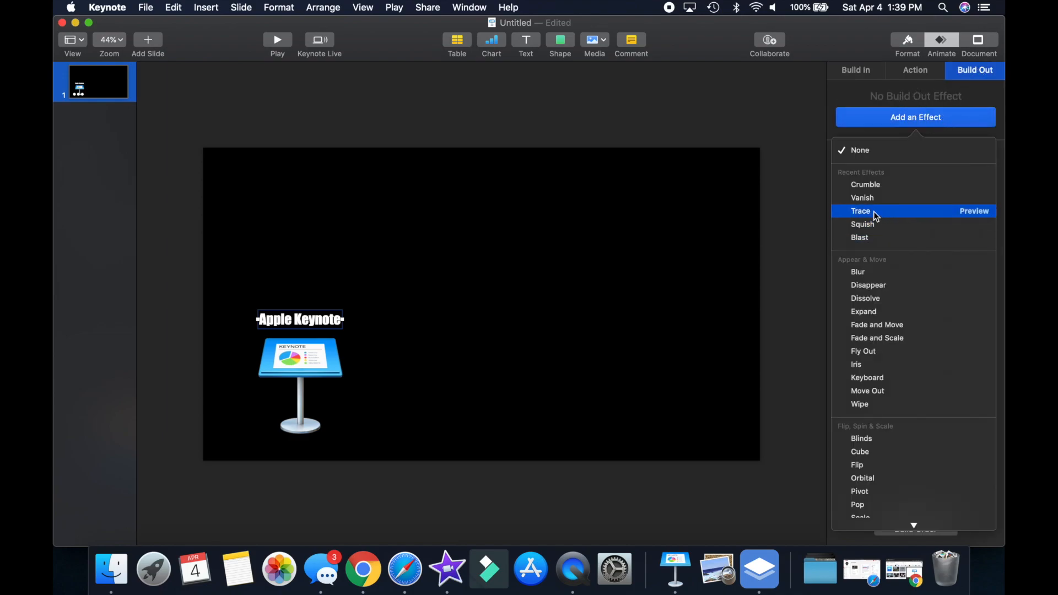
click(872, 212)
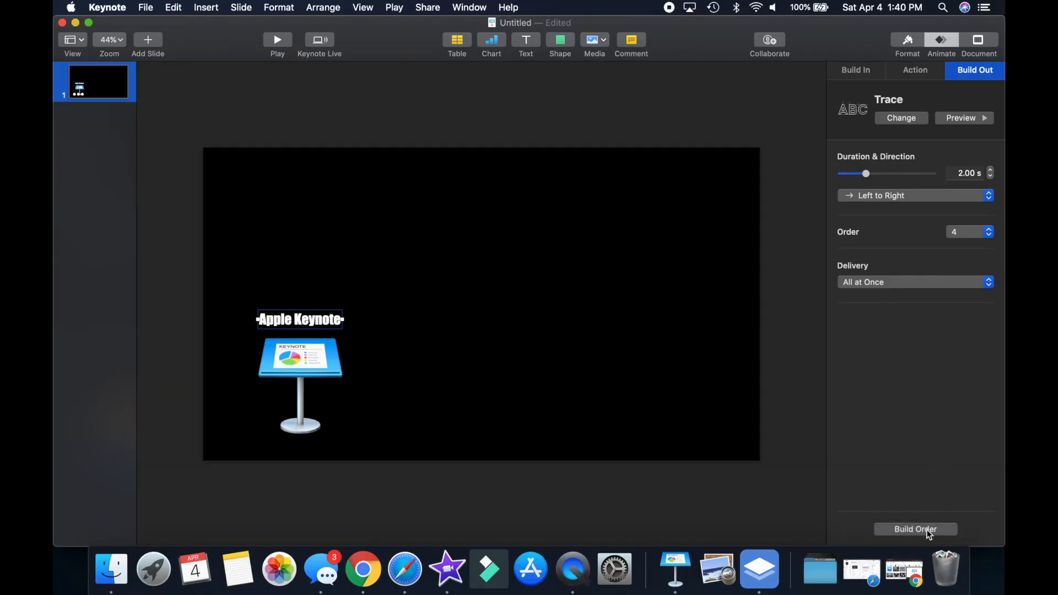
- Show the slide's build order and preview the complete sequence of builds
click(930, 533)
mouse_move(510, 302)
mouse_down()
mouse_move(497, 263)
mouse_move(501, 272)
mouse_up()
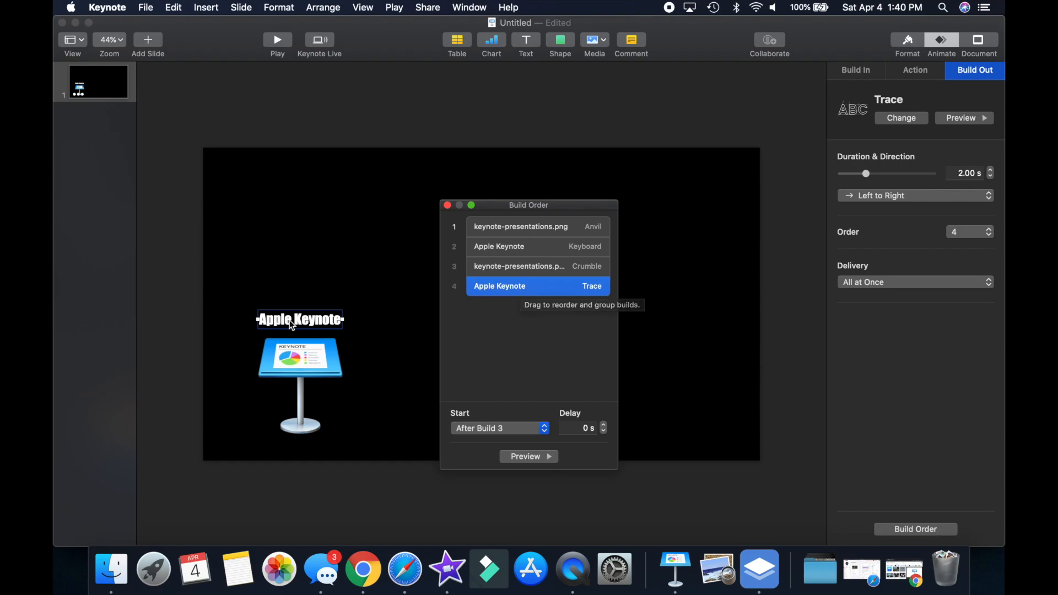
click(527, 457)
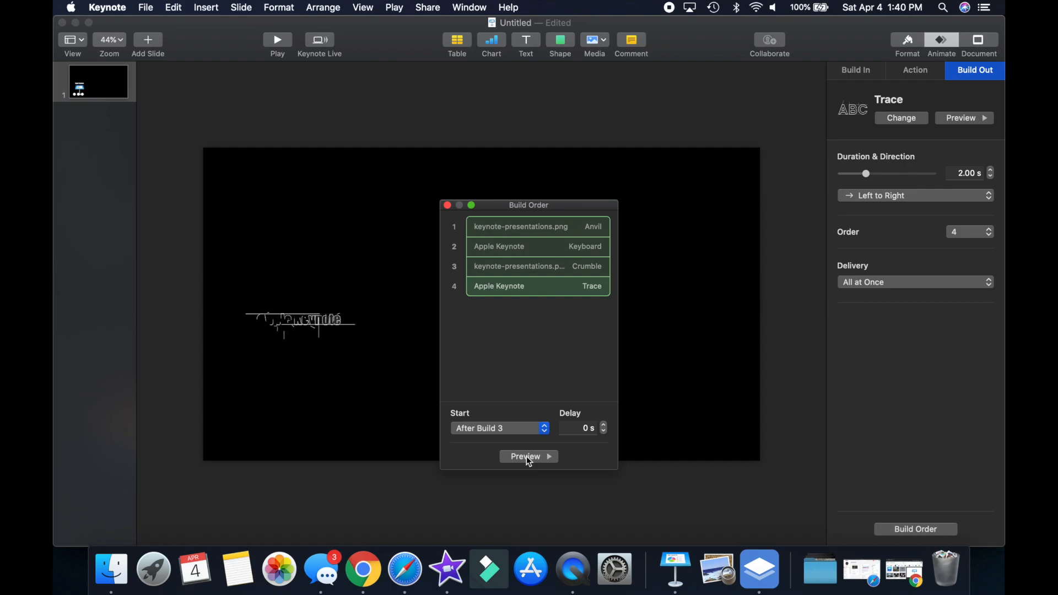
- Set the lectern's Crumble duration to 3.00 s and the text's Trace duration to 1.00 s, and preview the builds
click(547, 270)
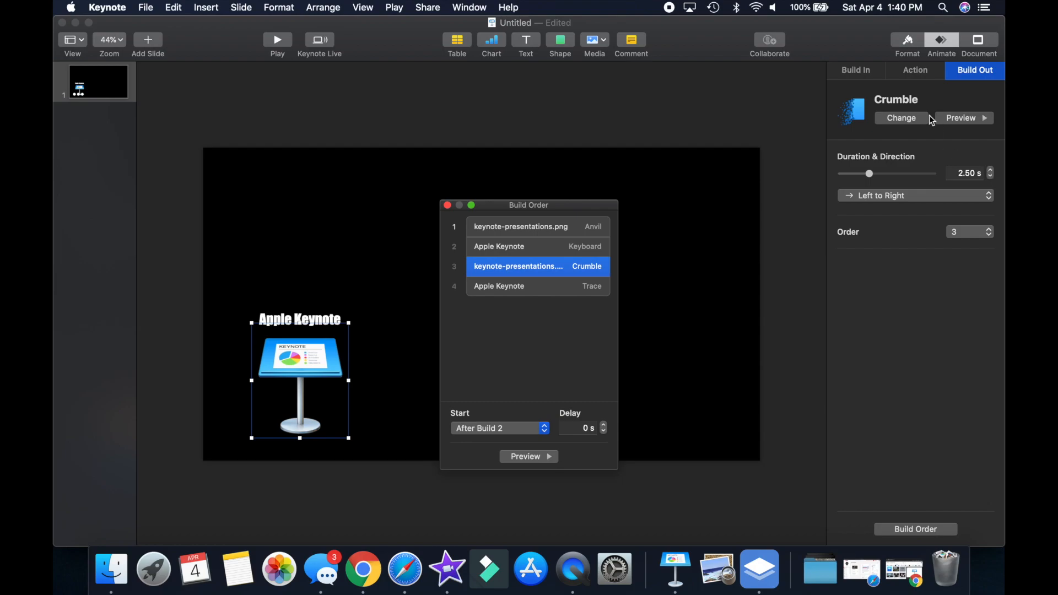
click(992, 173)
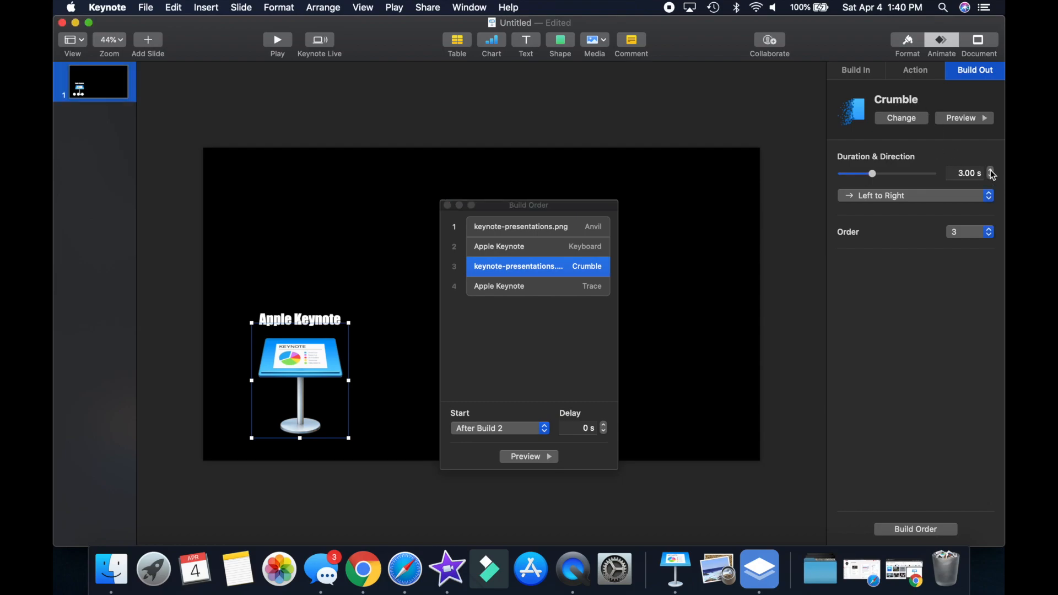
click(549, 287)
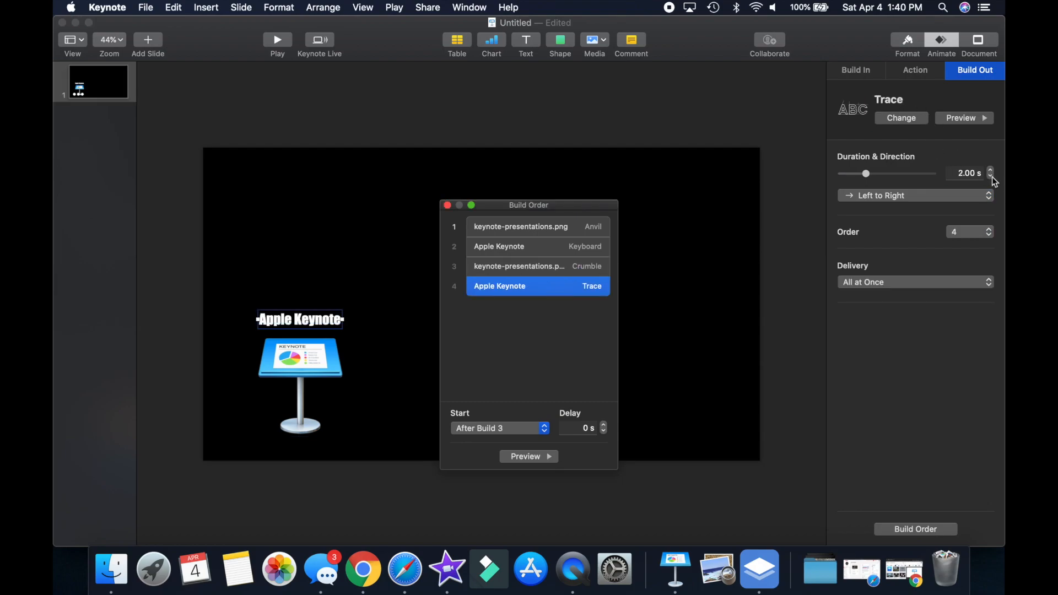
click(991, 176)
click(991, 177)
click(990, 176)
click(991, 176)
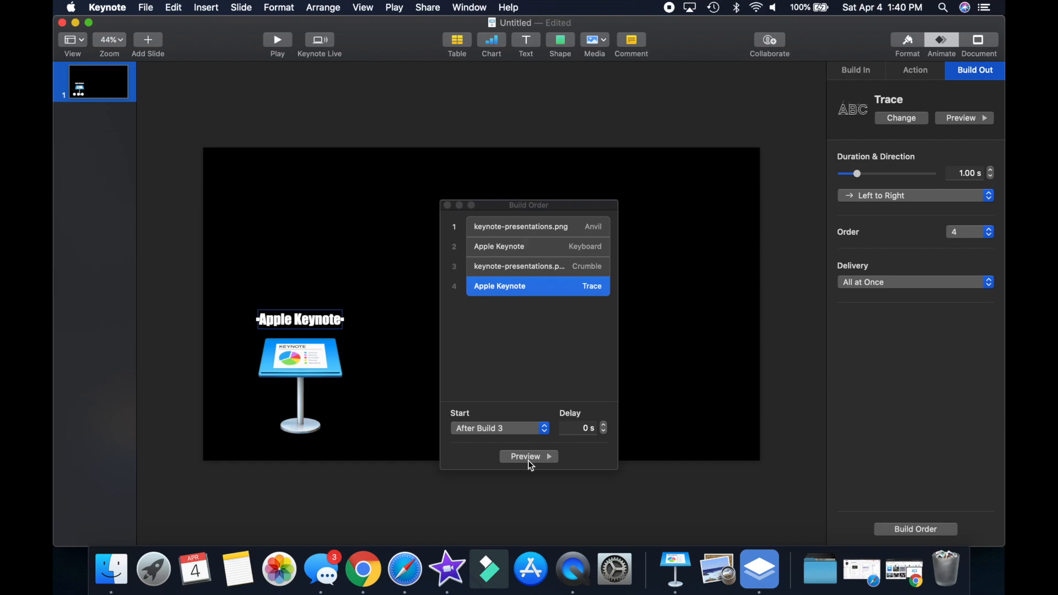
click(531, 461)
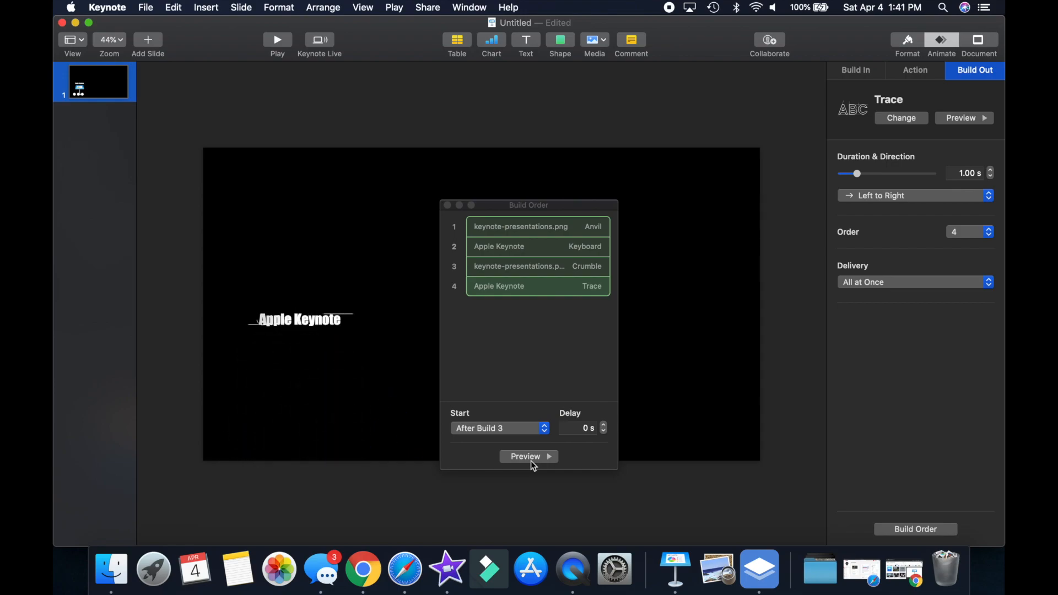
click(447, 205)
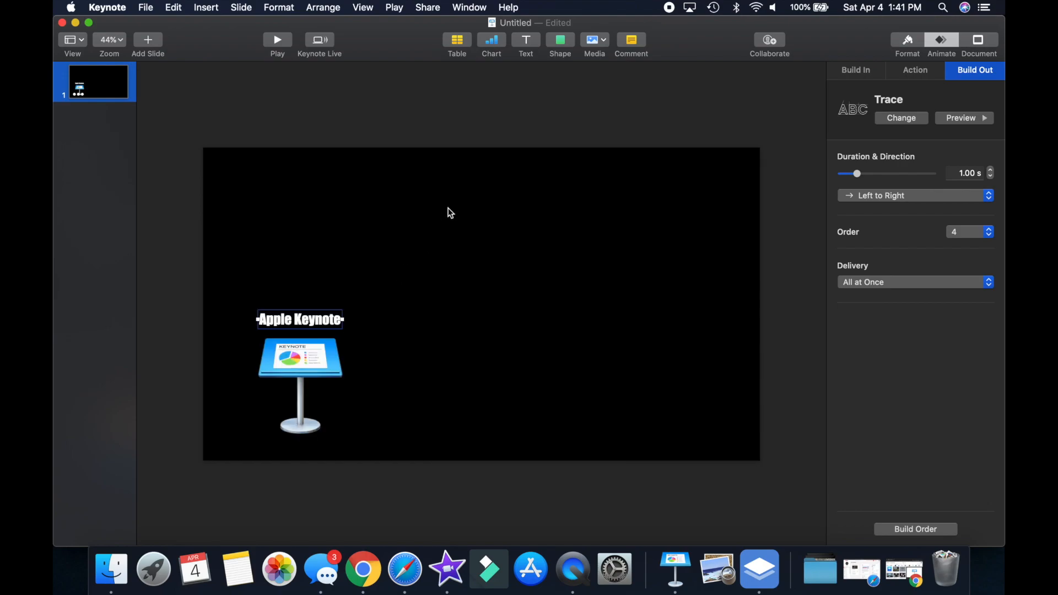
- Switch to Finder and open the Youtube Music folder on the 2TB drive
click(113, 571)
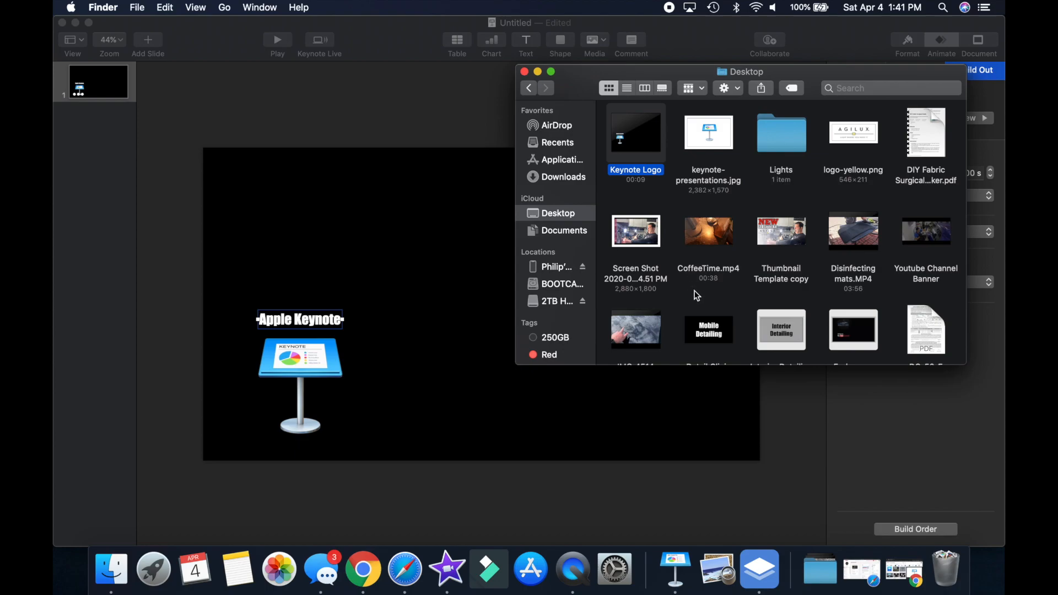
click(553, 302)
scroll(697, 154, up, 10)
double_click(732, 166)
scroll(744, 251, down, 10)
scroll(746, 257, up, 10)
double_click(659, 149)
scroll(732, 296, down, 5)
double_click(731, 297)
- Listen to the Glass_Break, Crash.mp3 and Ice_Crash_Crumble.mp3 sound effects in the Youtube Music folder
scroll(777, 196, down, 5)
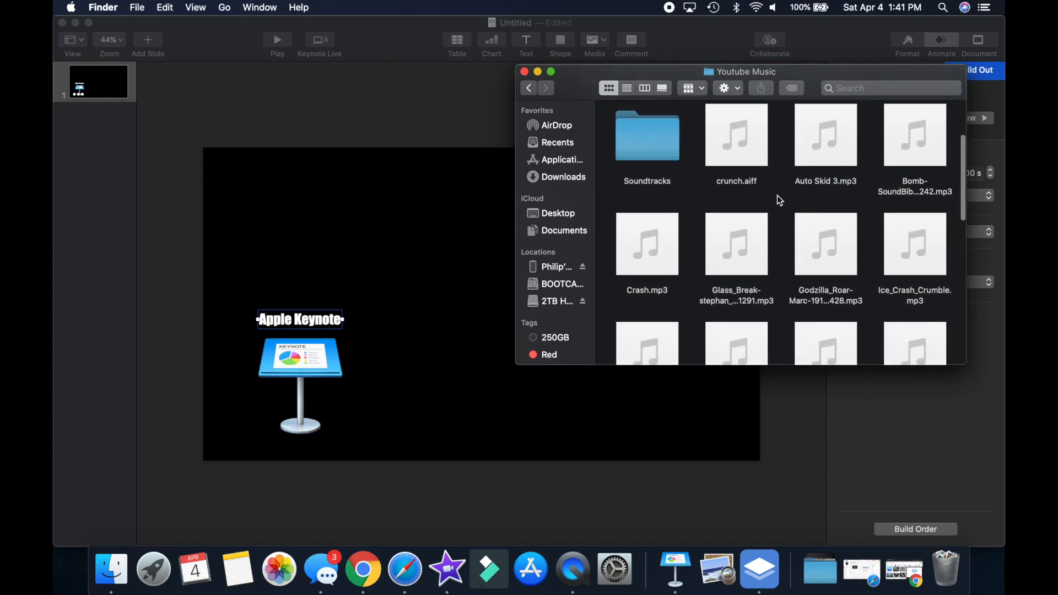
scroll(748, 279, up, 2)
click(737, 172)
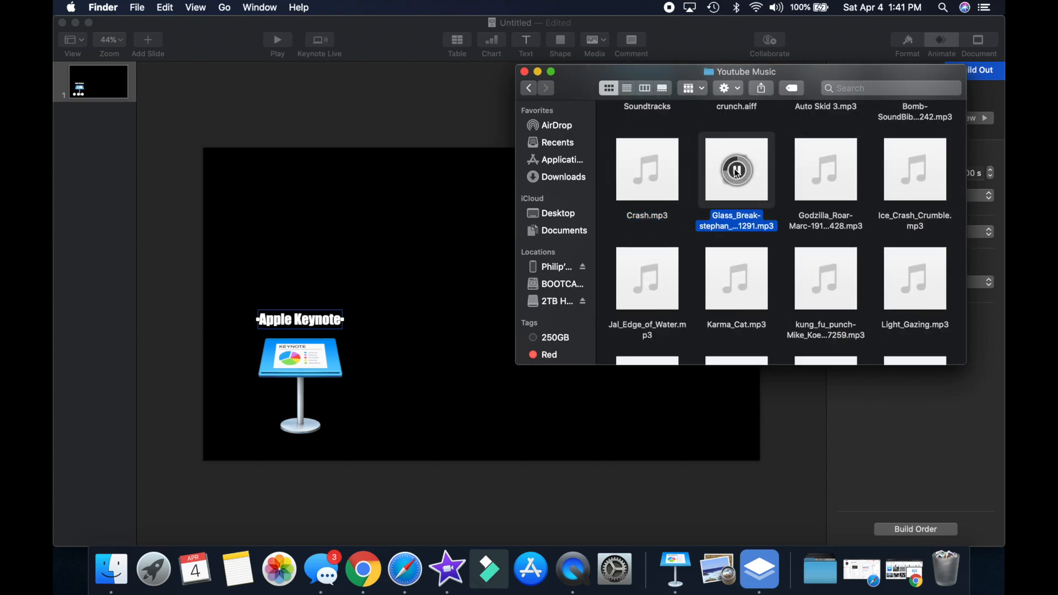
click(653, 174)
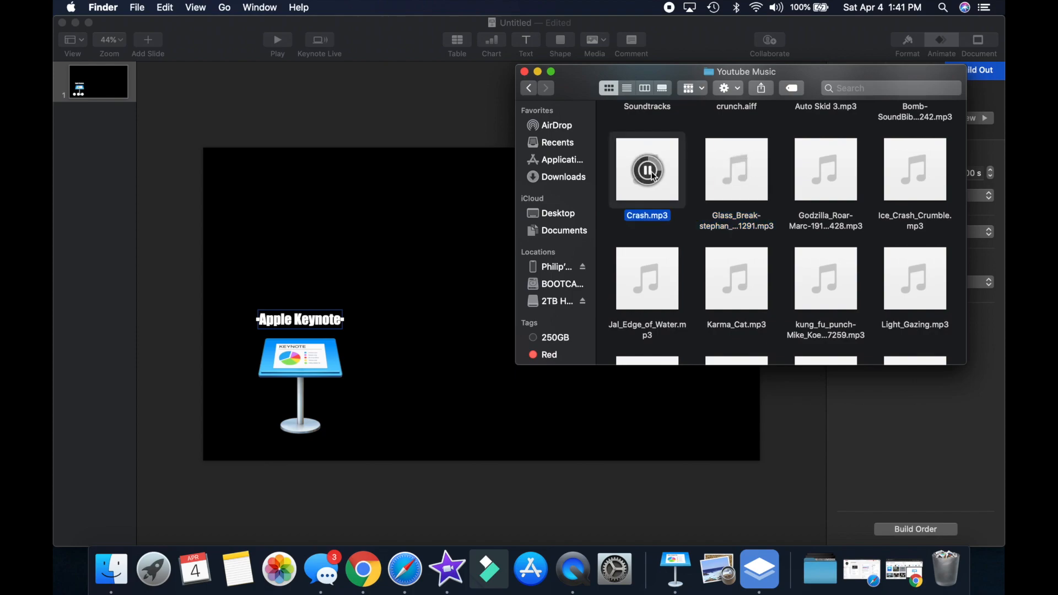
click(917, 174)
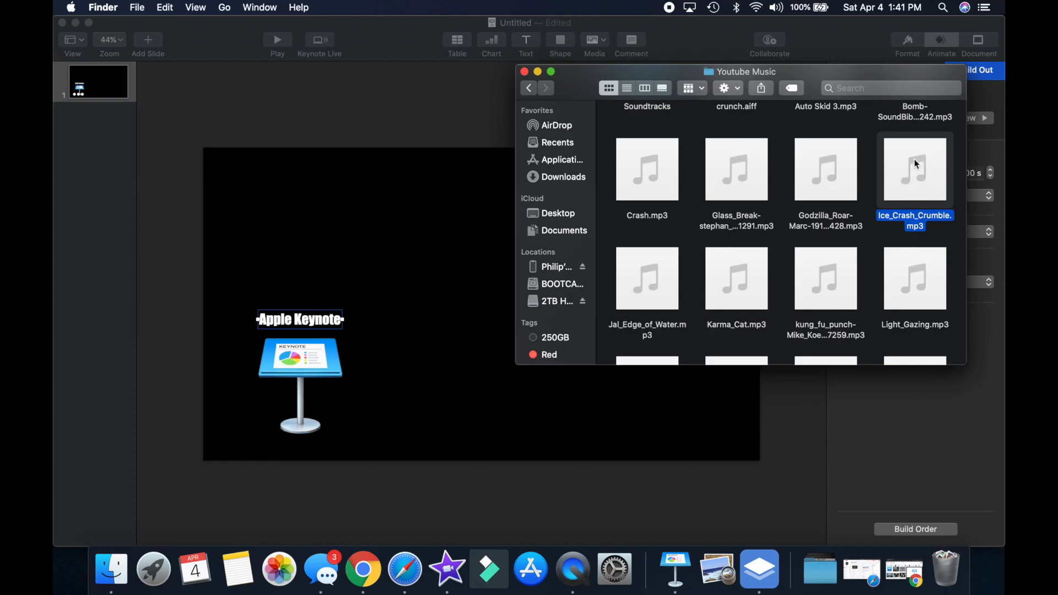
- Listen to the Swoosh 1, Swoosh 3, Swooshing and Slap sound effects further down the Youtube Music folder
scroll(769, 287, down, 5)
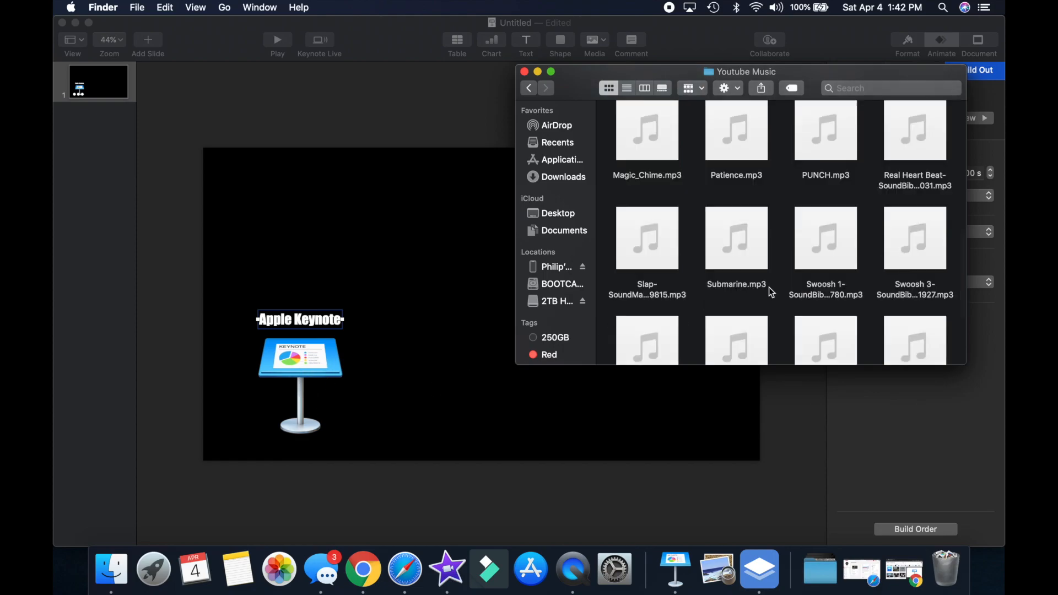
scroll(769, 286, down, 2)
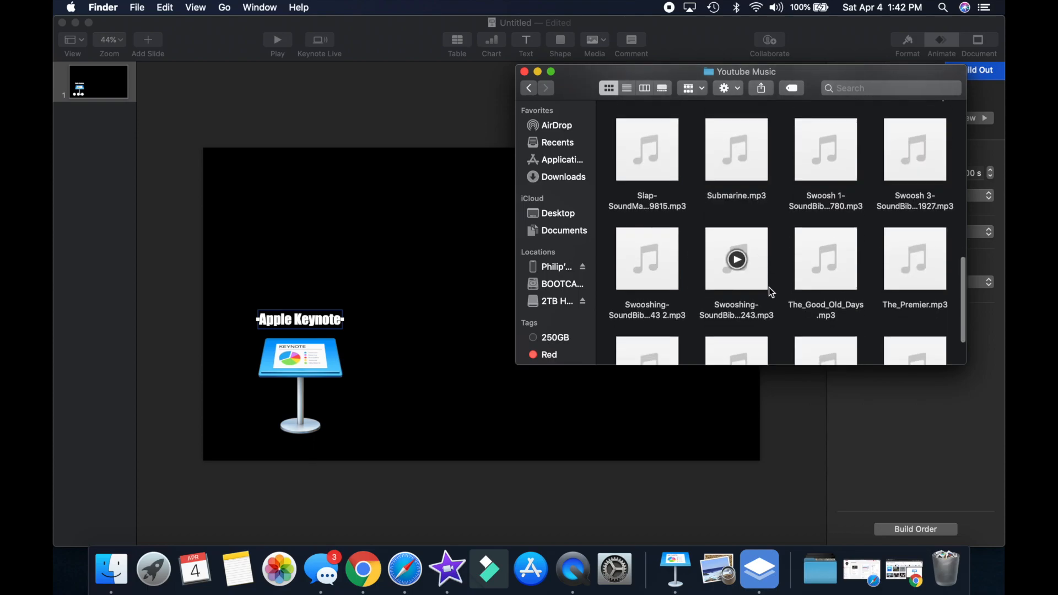
click(826, 150)
click(917, 157)
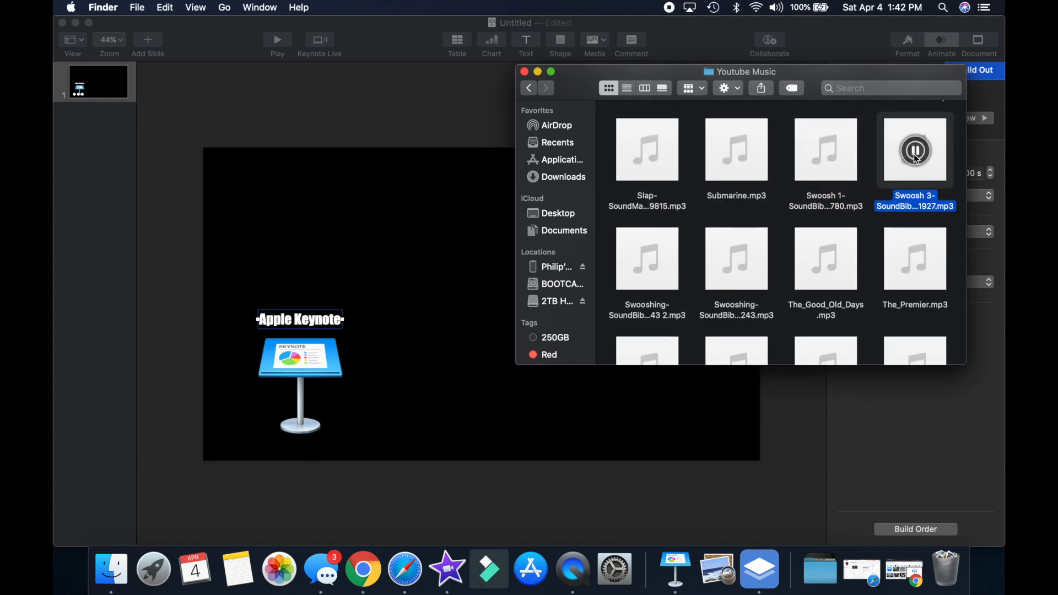
click(648, 260)
click(739, 257)
scroll(781, 296, down, 1)
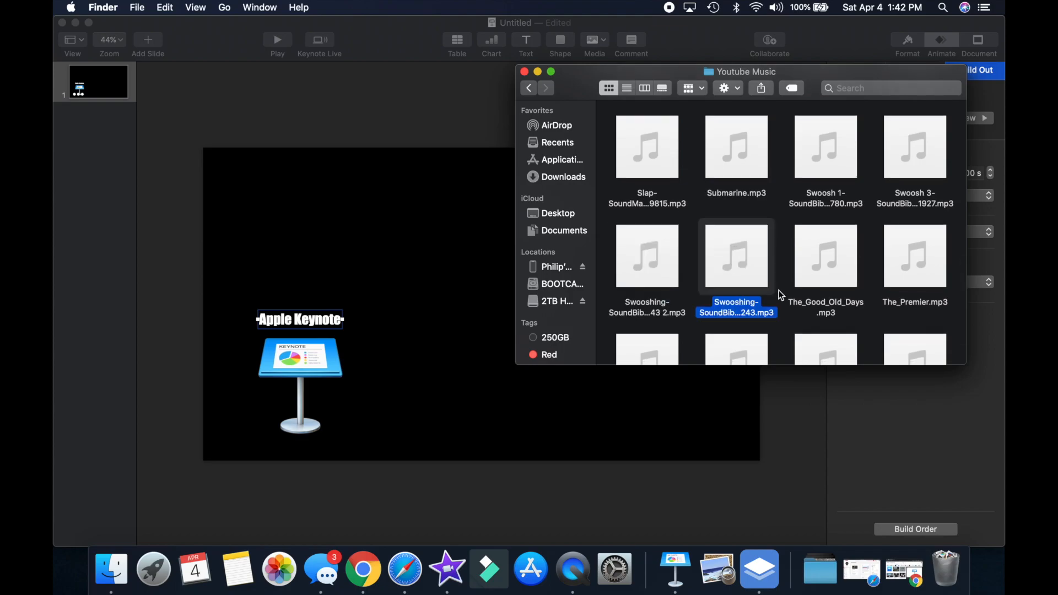
click(648, 150)
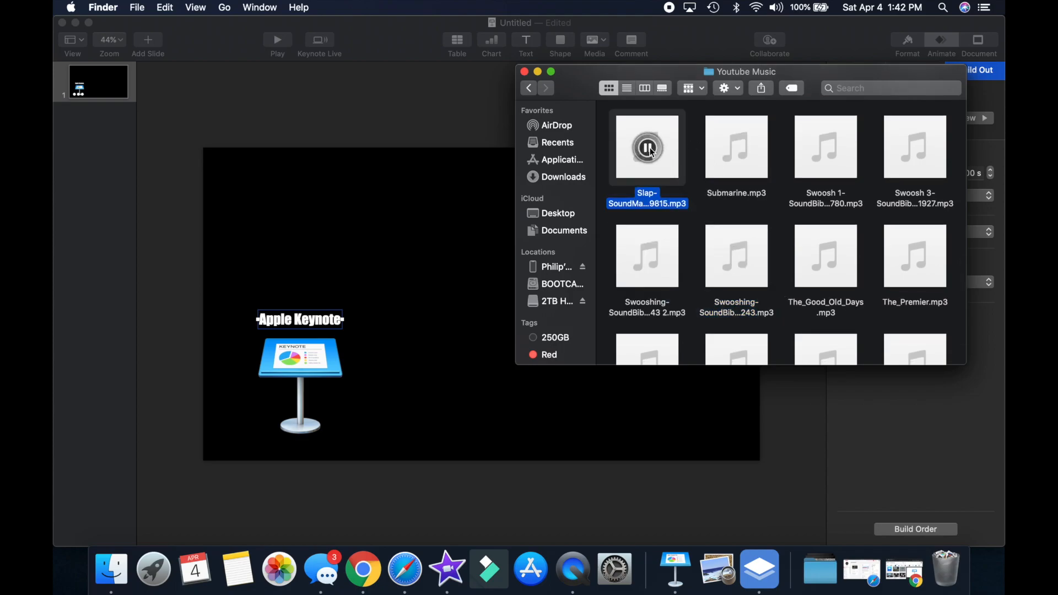
- Listen to the crunch.aiff, Auto Skid 3.mp3 and Bomb sound effects higher up in the Youtube Music folder
scroll(716, 165, up, 5)
click(737, 171)
click(830, 173)
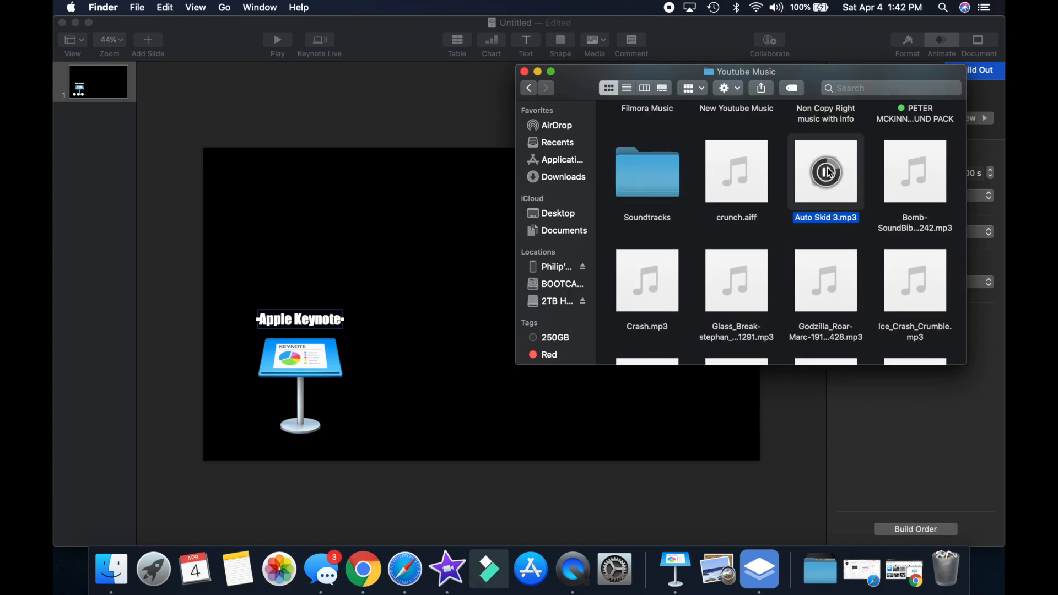
click(922, 177)
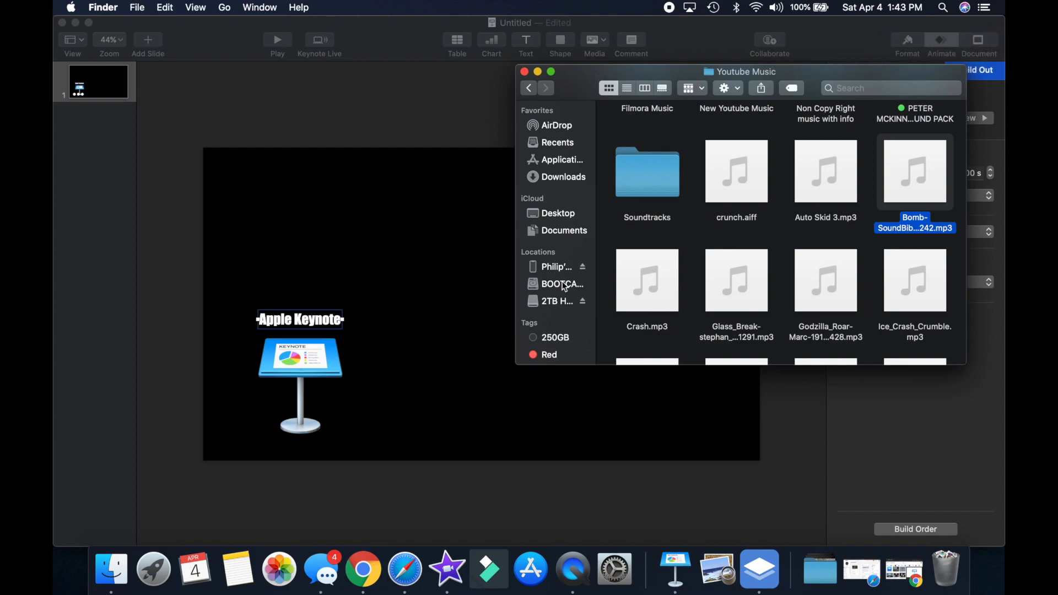
- Try adding the Bomb sound effect to the Keynote slide over the lectern, and delete it from the slide
drag(918, 177, 306, 399)
click(314, 381)
click(315, 382)
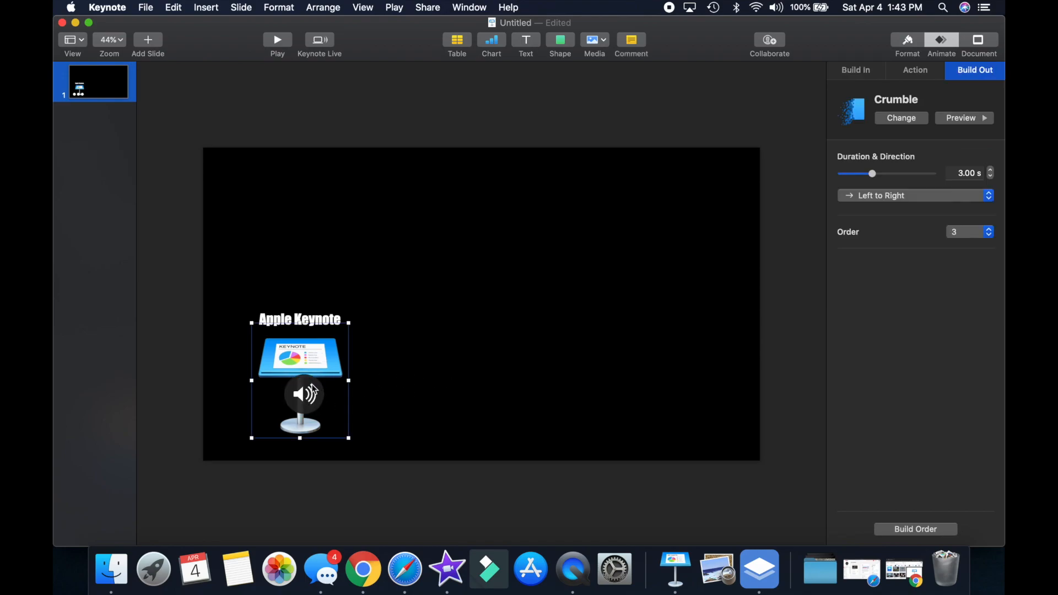
click(313, 391)
key(Delete)
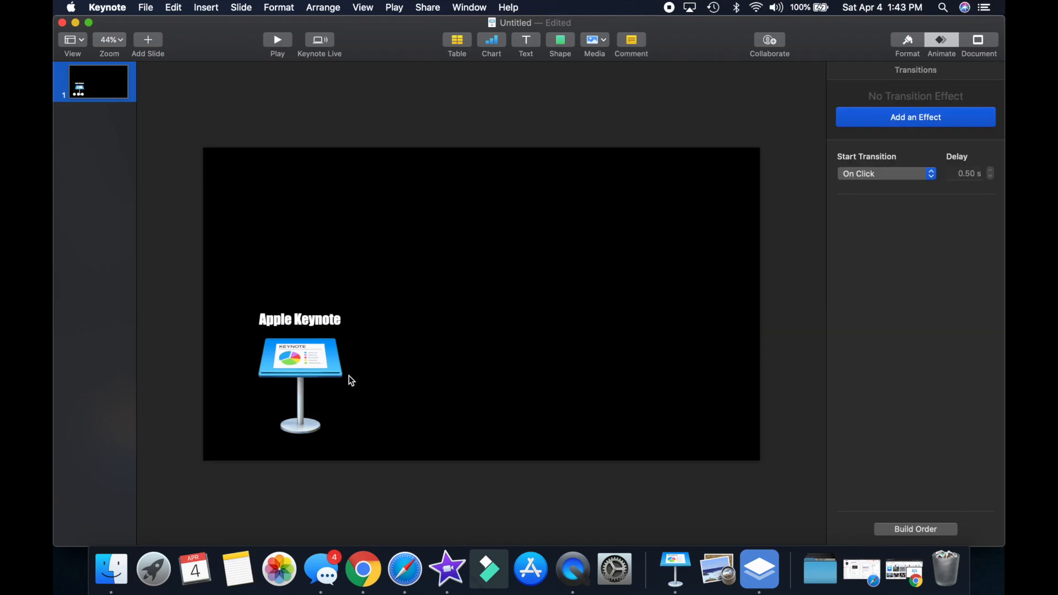
- Export the presentation as a self-playing movie to the Desktop, changing its resolution and replacing the existing Keynote Logo file
click(147, 8)
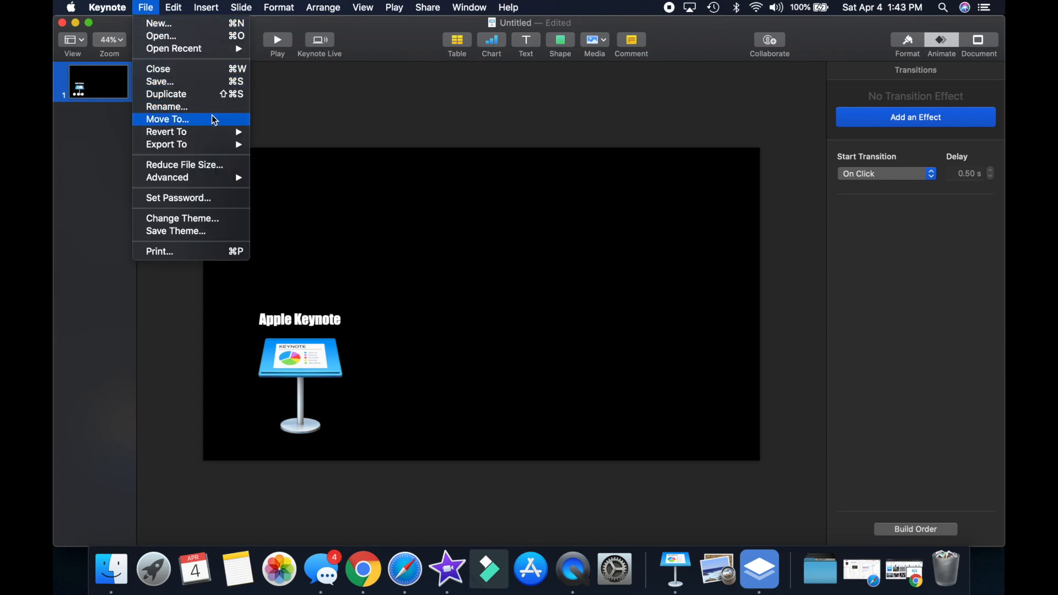
mouse_move(213, 145)
click(319, 170)
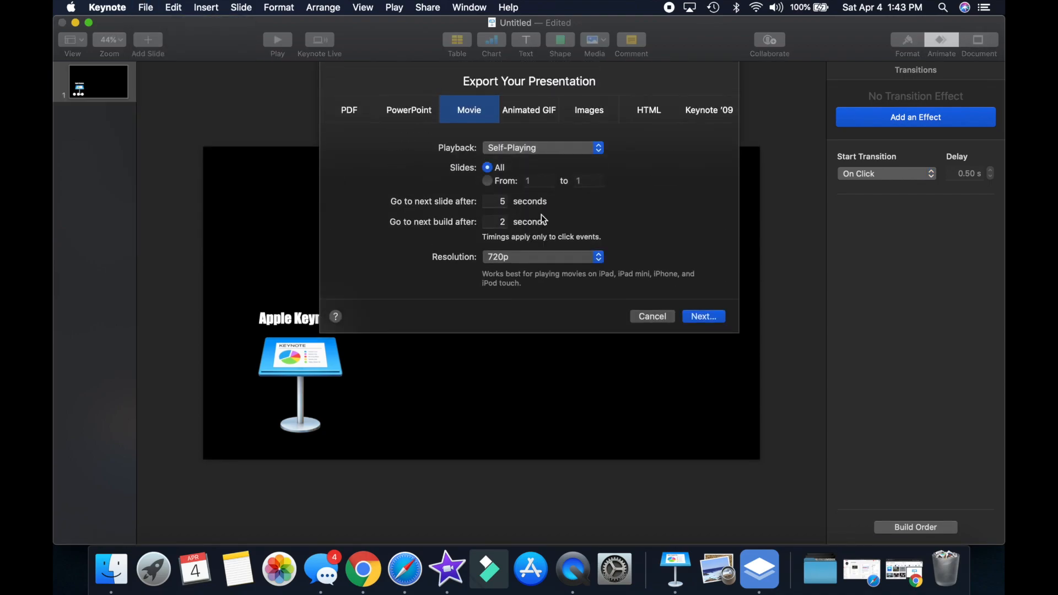
click(549, 259)
click(552, 282)
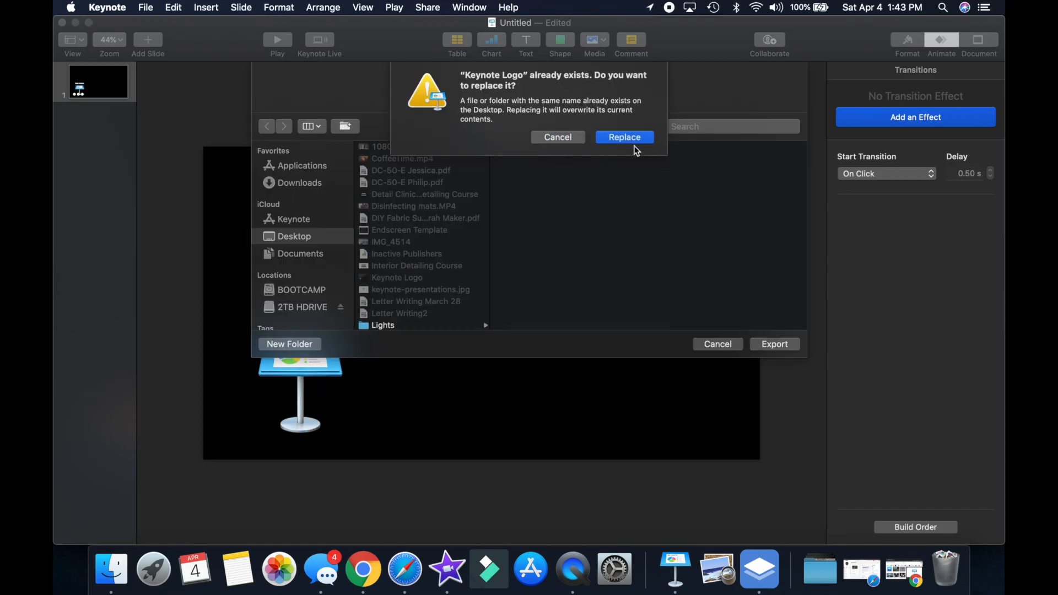
click(628, 138)
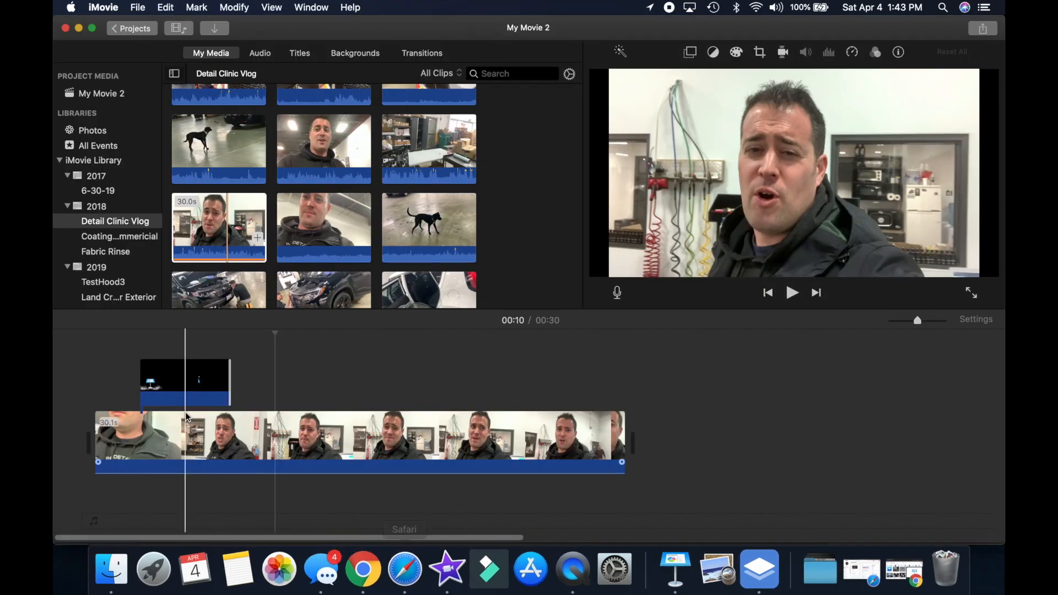
- In iMovie, delete the old overlay clip from the timeline and add the Bomb and Ice_Crash_Crumble sound effects from Finder's Youtube Music folder
click(183, 389)
key(Delete)
click(112, 569)
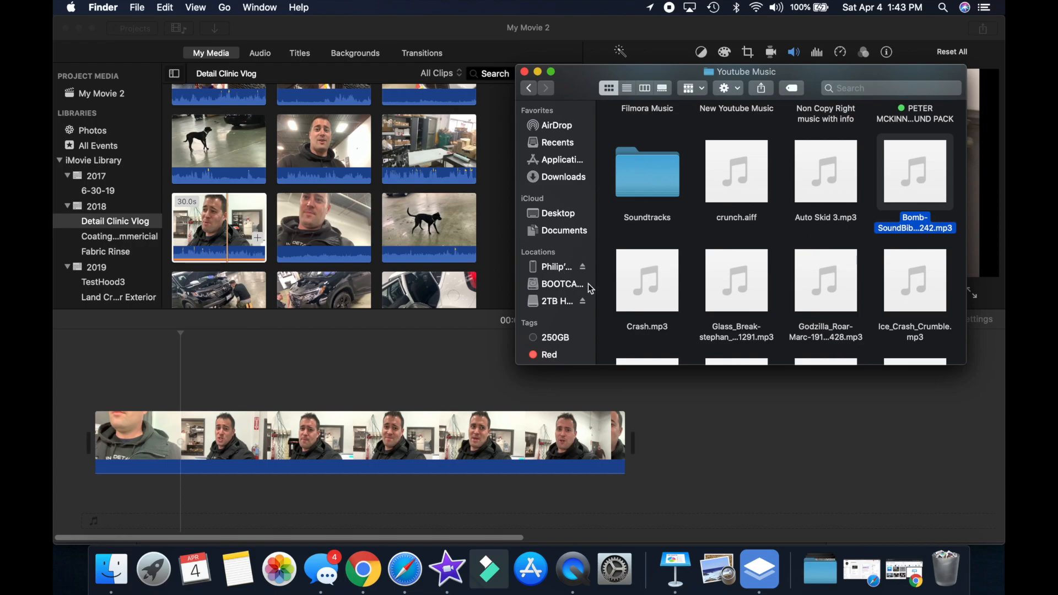
scroll(906, 187, down, 4)
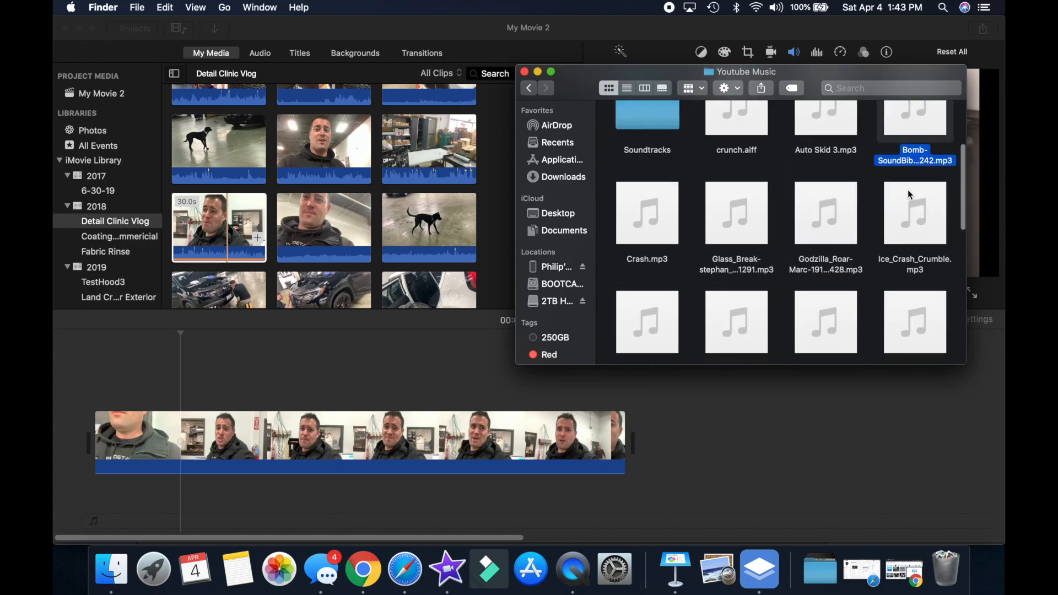
super+click(916, 182)
scroll(846, 203, up, 3)
drag(890, 179, 232, 514)
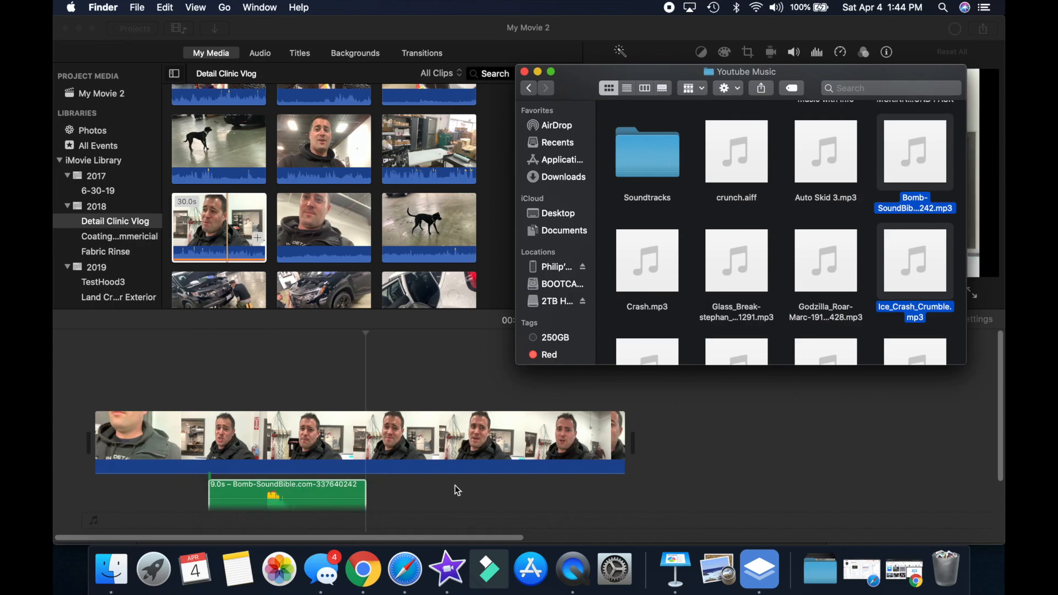
- Arrange the two sound clips beneath the video with Bomb first and Ice_Crash_Crumble after it, leaving a gap between them
click(455, 485)
drag(535, 467, 634, 488)
click(652, 442)
drag(560, 476, 386, 475)
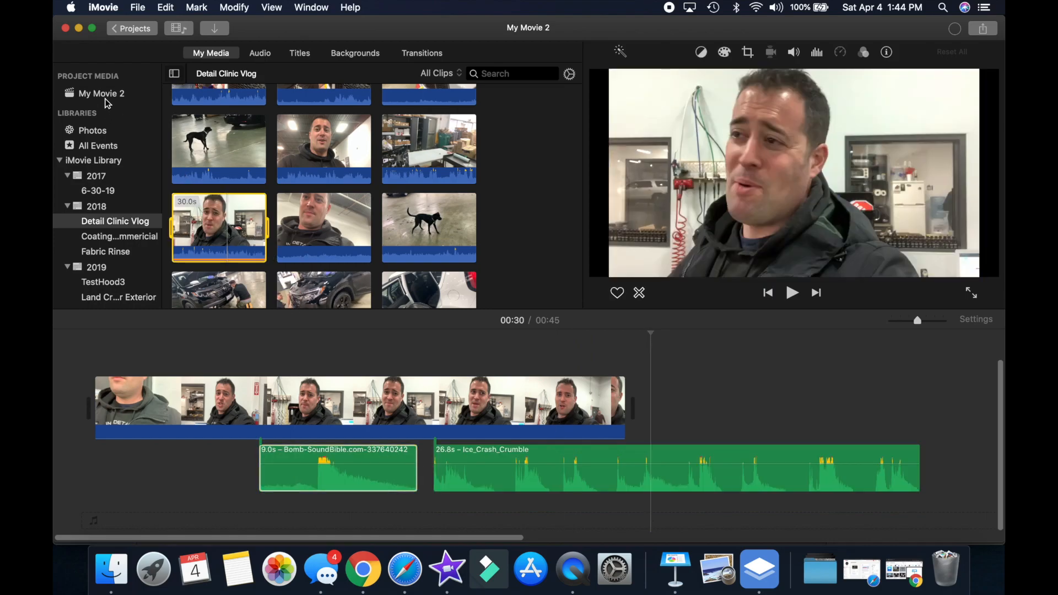
- Import the newly exported Keynote Logo movie from the Desktop into the My Movie 2 project media
click(107, 102)
click(254, 230)
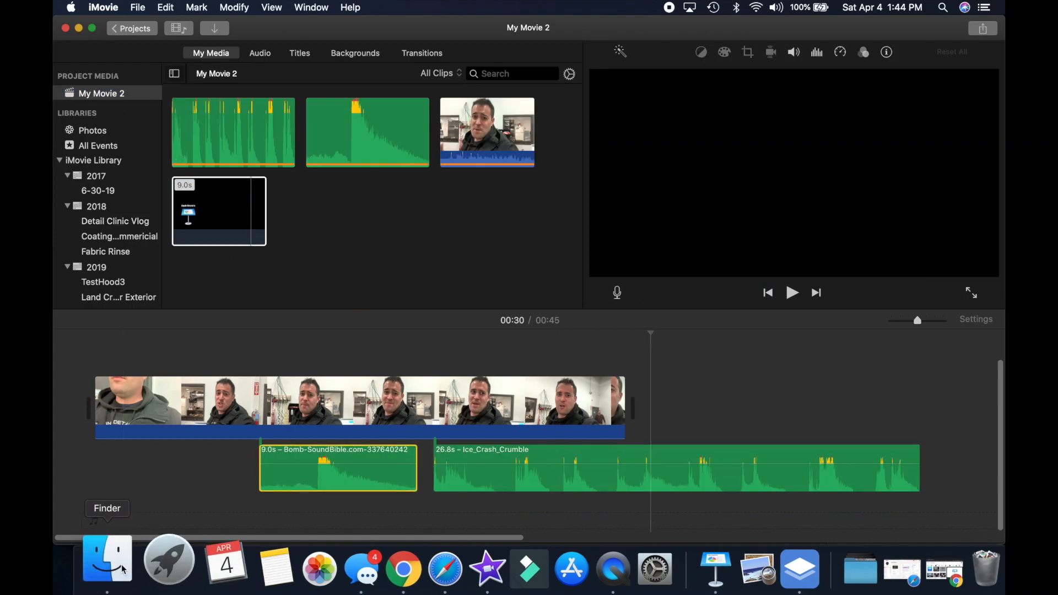
click(112, 571)
click(551, 213)
click(628, 144)
drag(629, 145, 419, 209)
- Delete the old 9.0 s Keynote overlay clip from the My Movie 2 project media
click(245, 230)
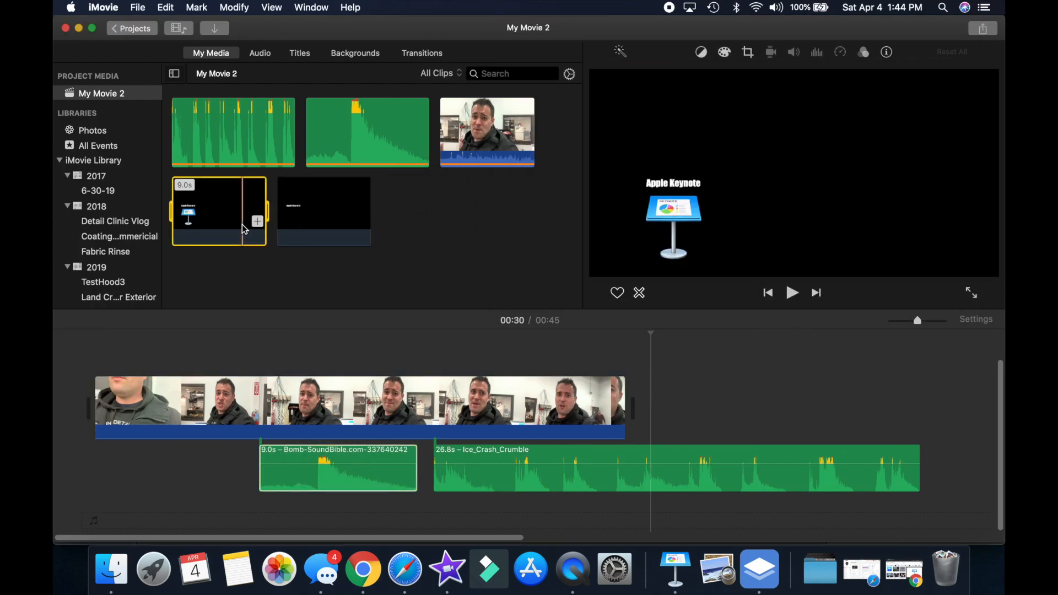
key(super+BackSpace)
key(Return)
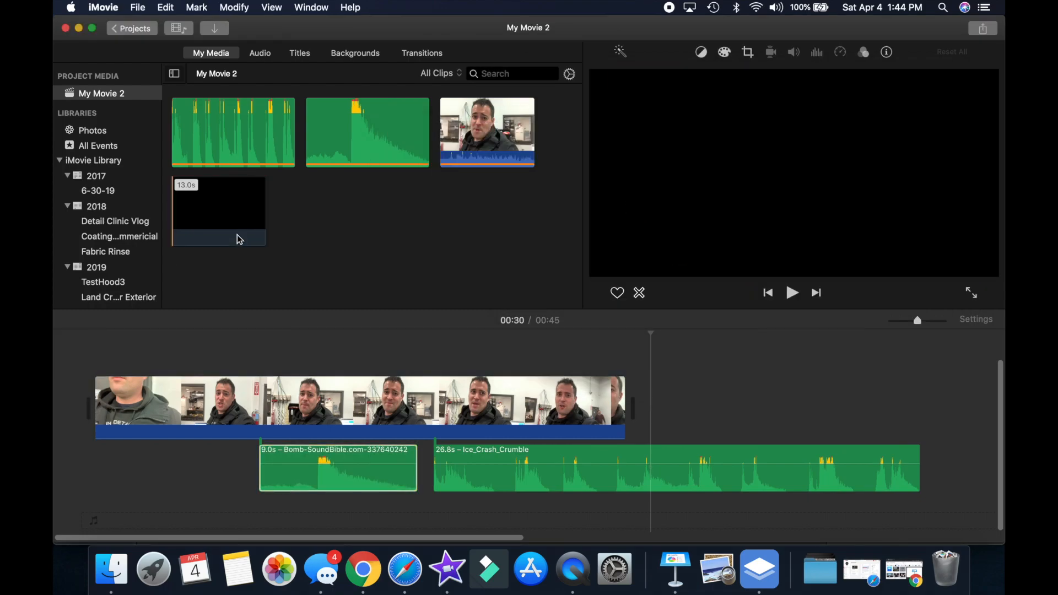
- Overlay the 13.0 s Keynote Logo clip above the video near its start, and play part of the timeline
drag(197, 331, 173, 388)
scroll(178, 413, up, 1)
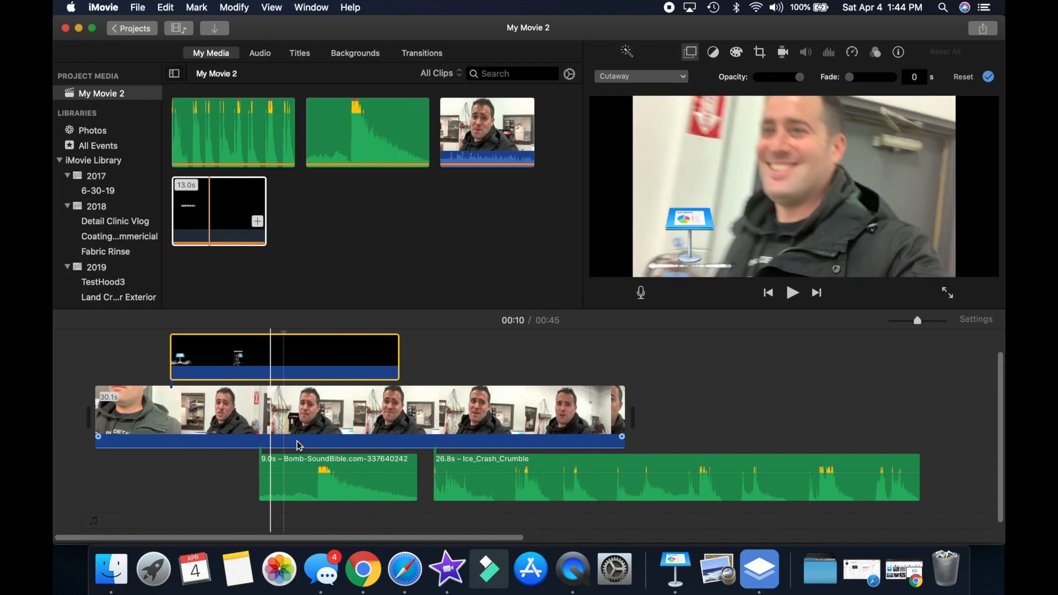
key(space)
key(space)
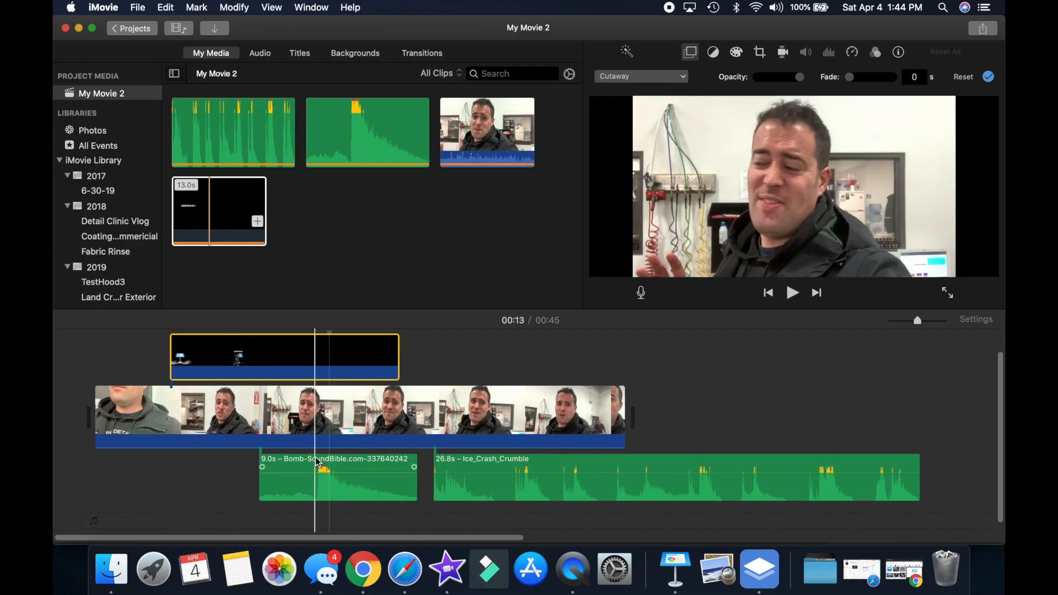
- Trim the quiet lead-in off the Bomb sound to leave 5.9 s, align it with the overlay's start, and preview it
drag(258, 477, 200, 463)
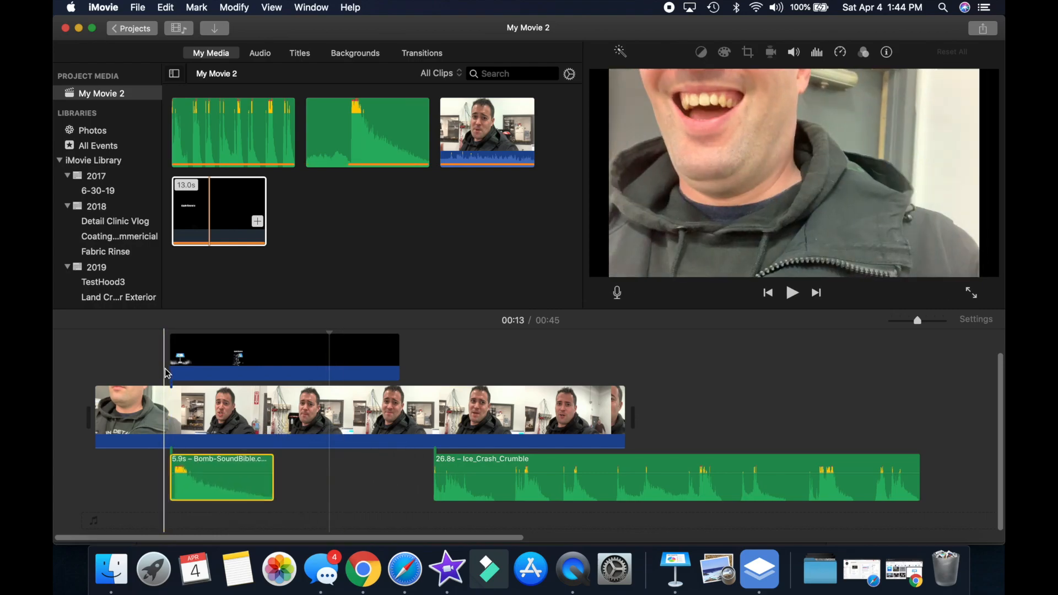
click(165, 370)
key(space)
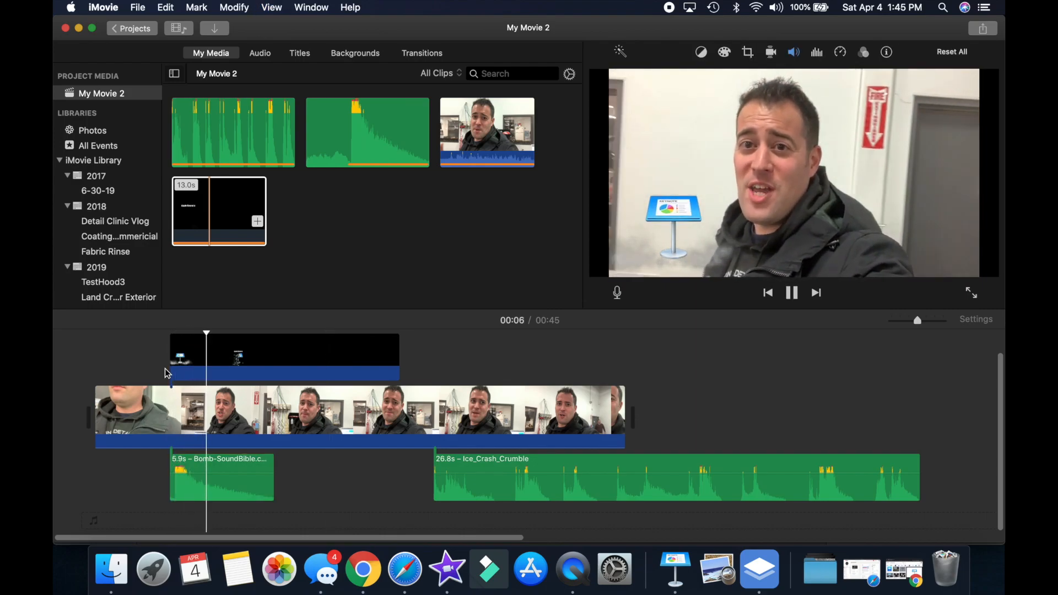
key(space)
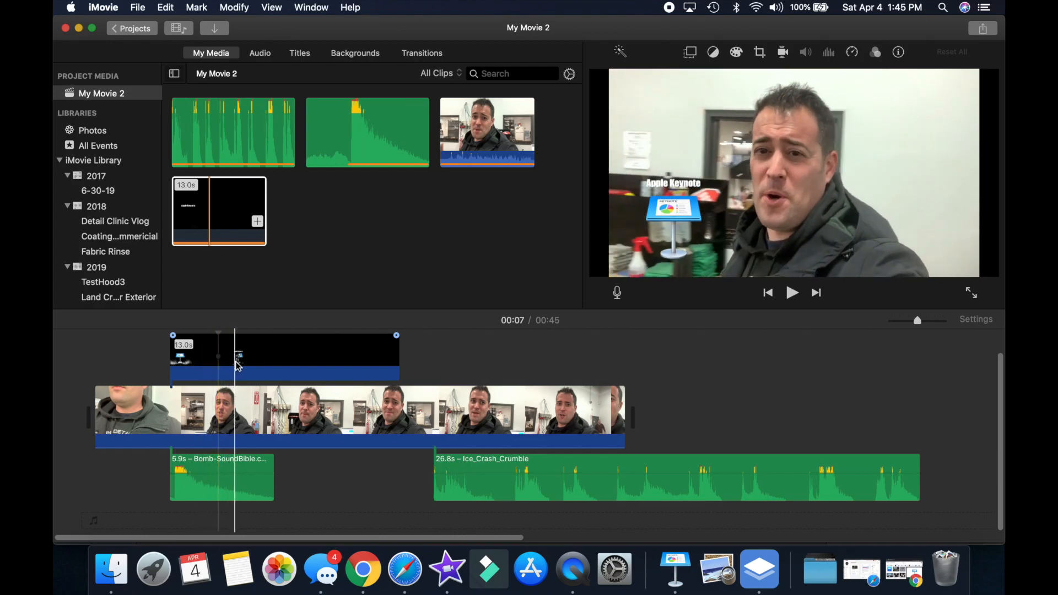
- Switch to Finder and open the New Youtube Music folder inside the 1 Youtube Channel folder on the 2TB drive
click(112, 569)
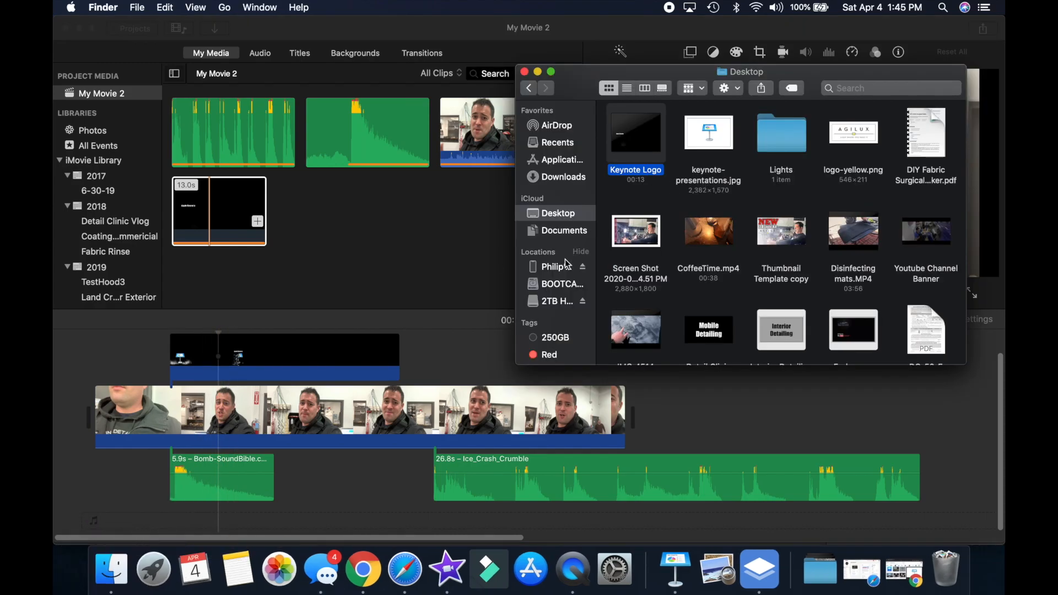
click(558, 302)
double_click(732, 144)
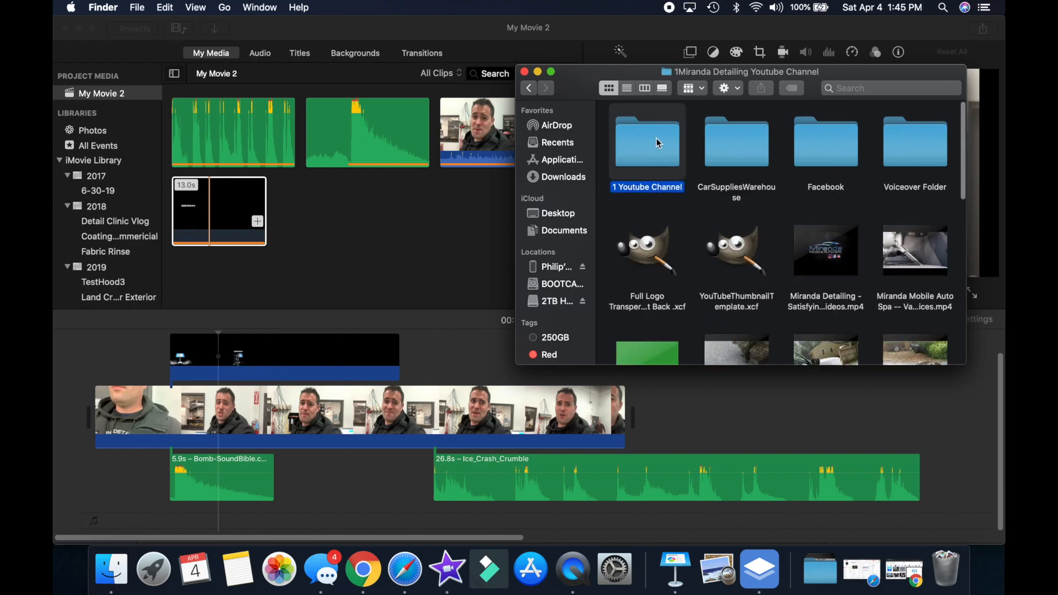
double_click(648, 142)
double_click(750, 311)
- Add typewriter-1.mp3 to the iMovie timeline beneath the video, starting between the Bomb and Ice_Crash_Crumble sounds
scroll(777, 331, down, 10)
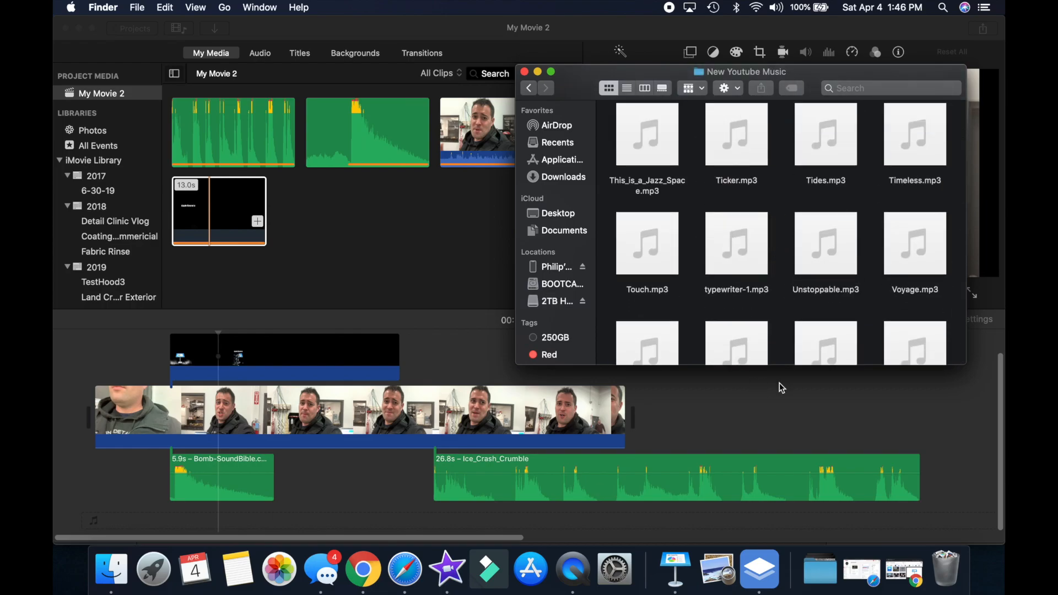
scroll(739, 273, down, 2)
click(739, 195)
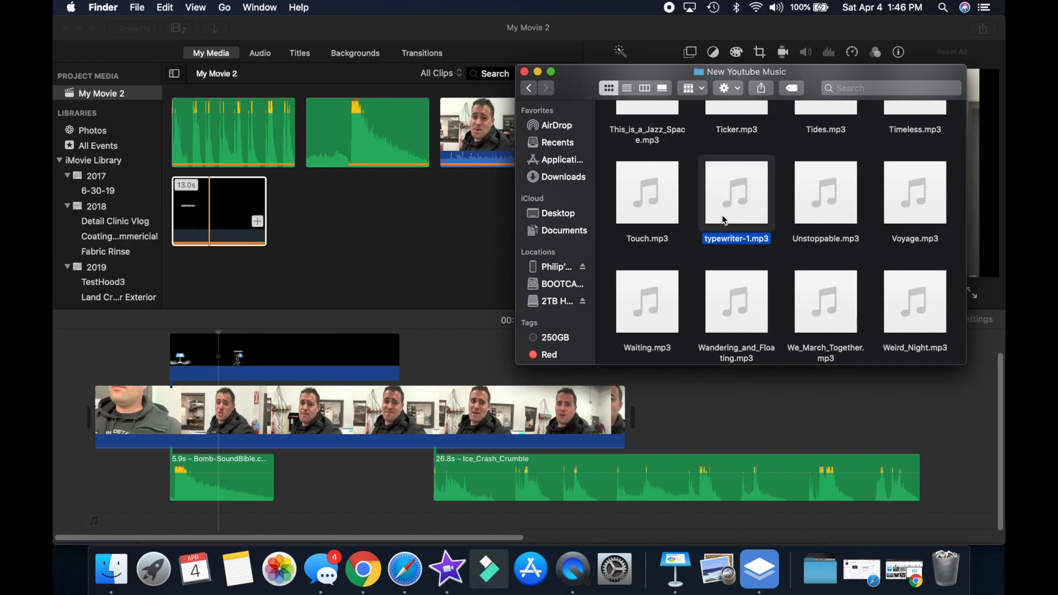
drag(696, 237, 343, 477)
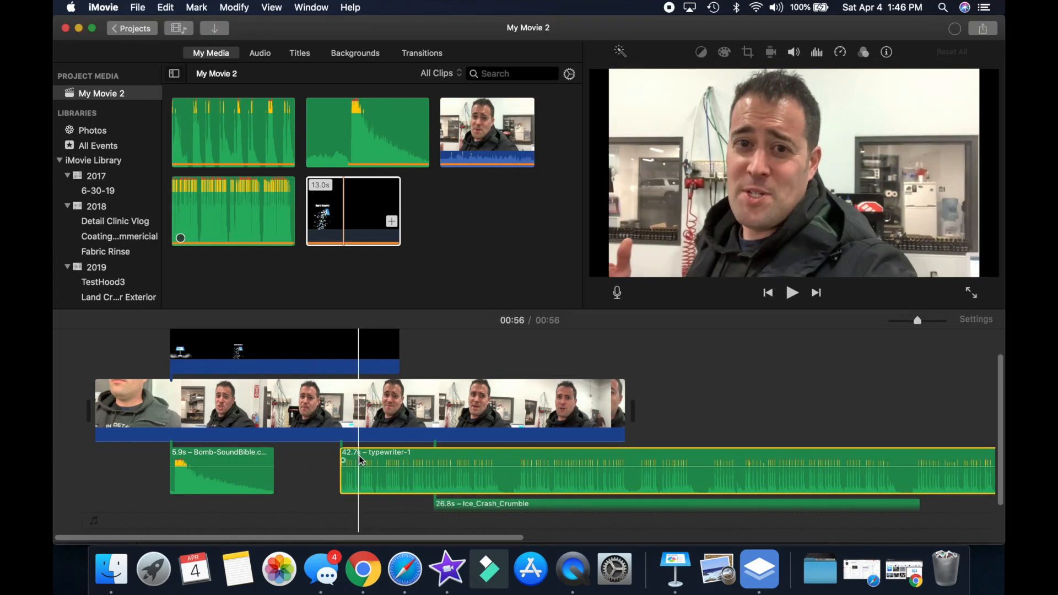
- Cut the unwanted beginning off the typewriter-1 clip, shortening it to 40.2 s
key(space)
key(space)
drag(341, 477, 352, 478)
key(super+equal)
key(super+equal)
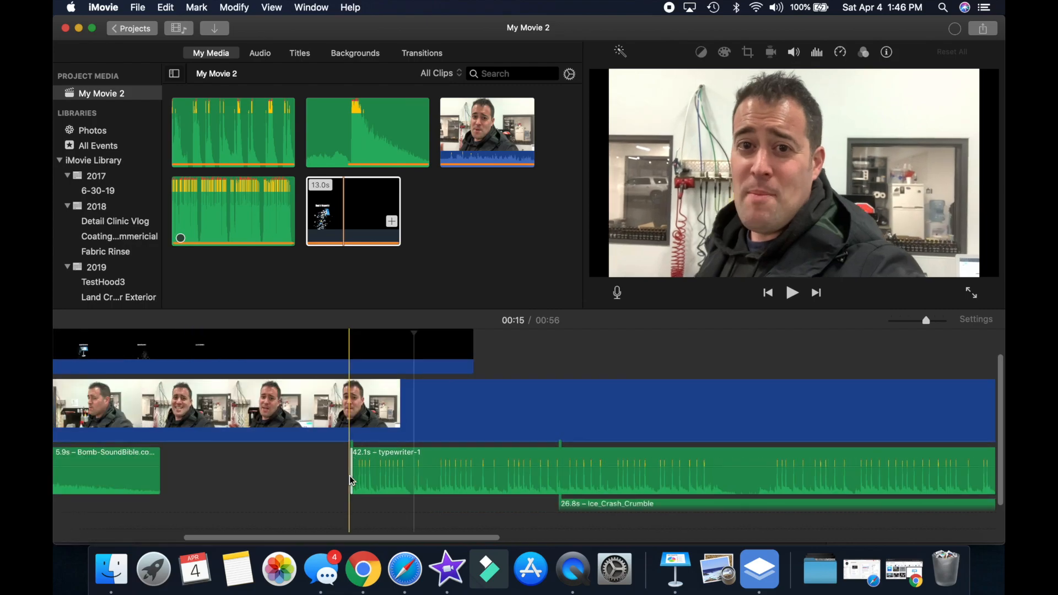
click(399, 464)
key(super+b)
key(Delete)
click(436, 454)
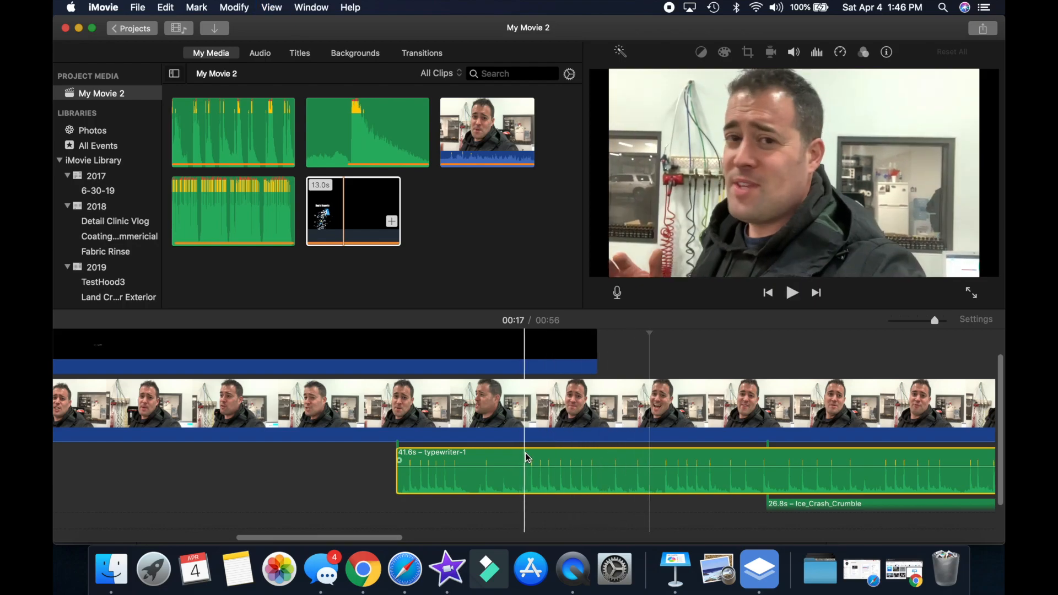
key(alt+slash)
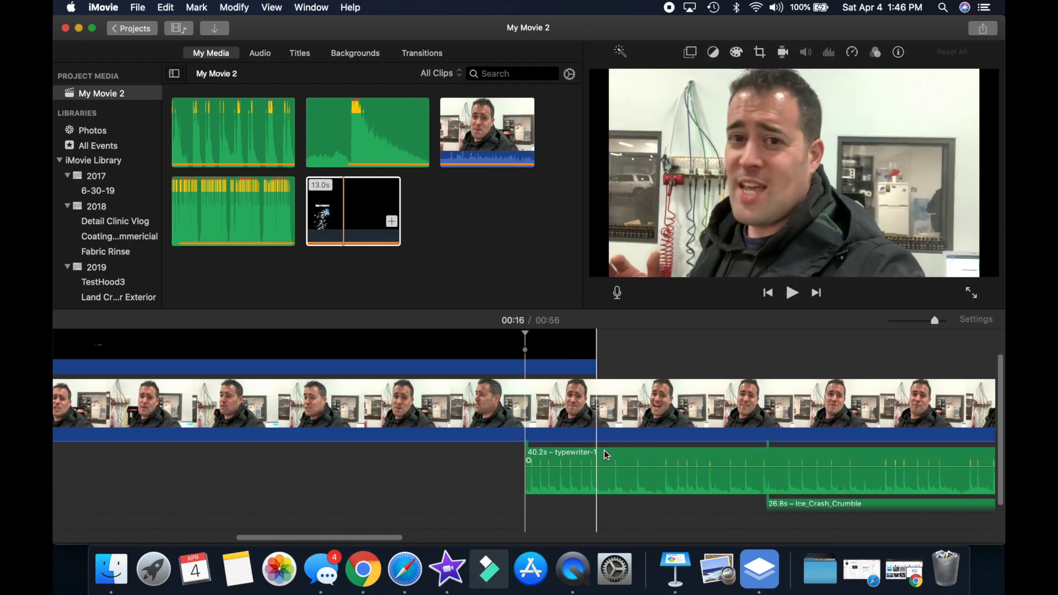
- Play the typewriter-1 clip, split it after its first 1.5 s, and delete the remainder
key(space)
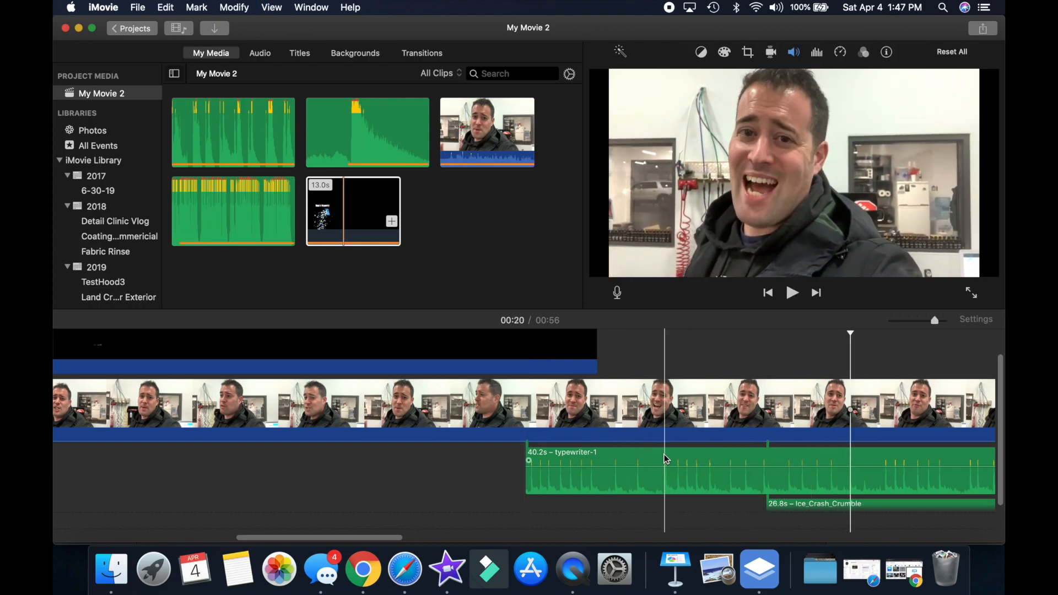
click(656, 456)
key(super+b)
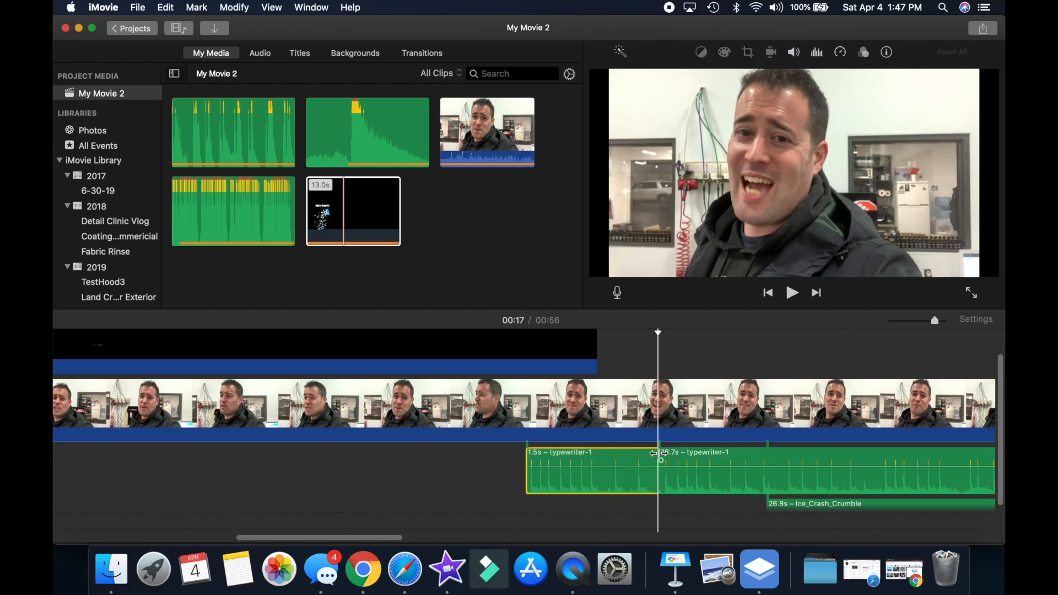
key(Delete)
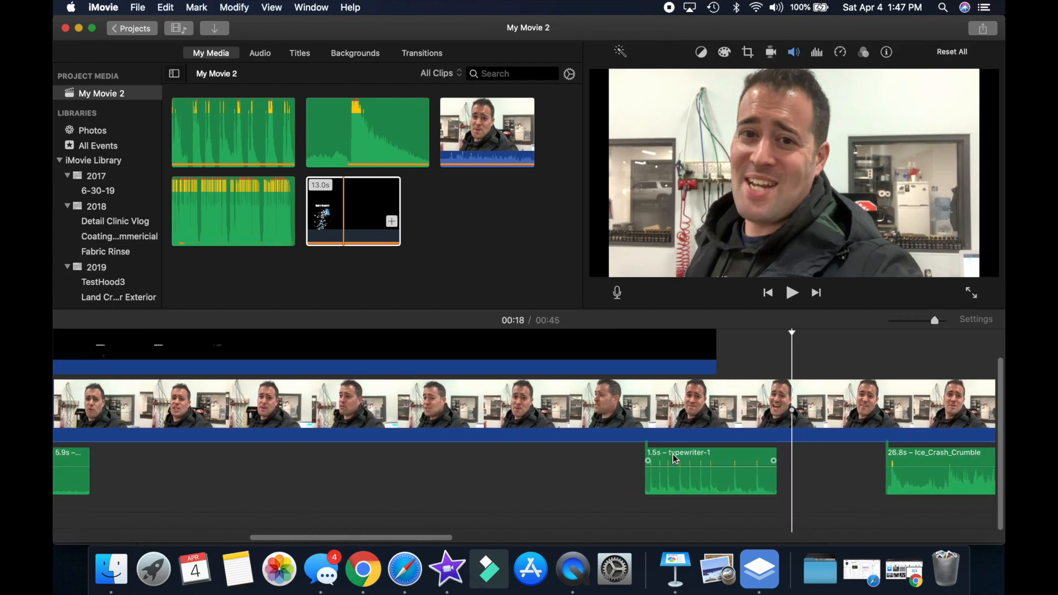
- Move the 1.5 s typewriter-1 clip to about 00:07, where the Apple Keynote text builds in on the overlay
drag(677, 463, 156, 469)
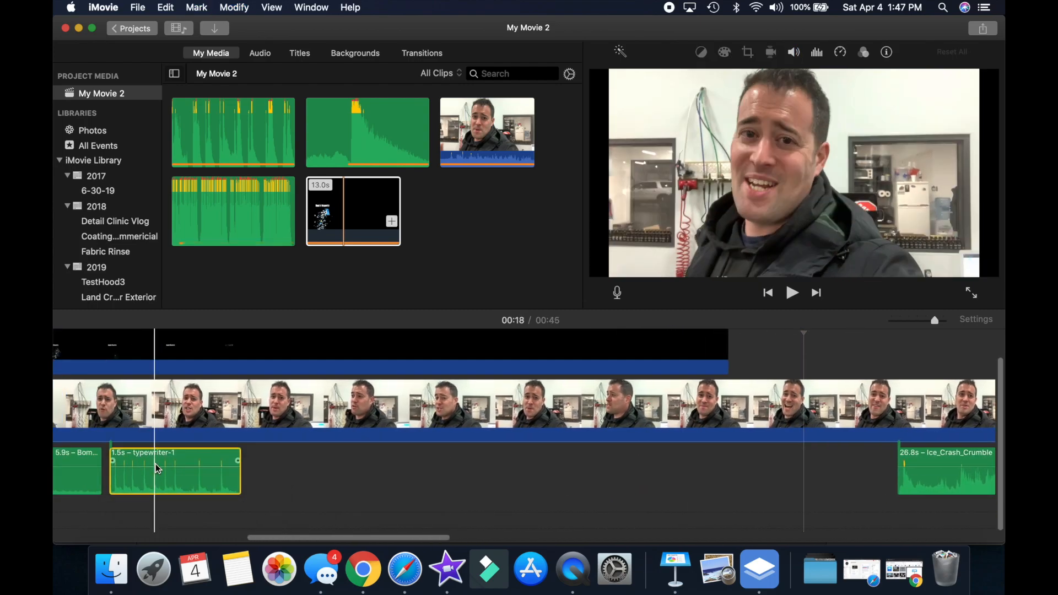
scroll(156, 468, left, 6)
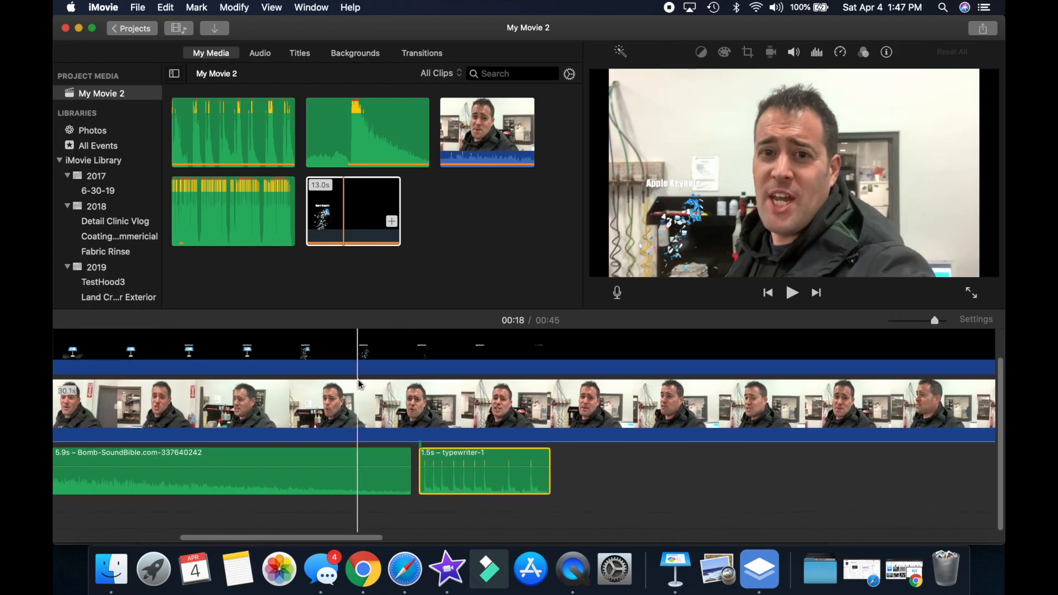
scroll(362, 364, left, 10)
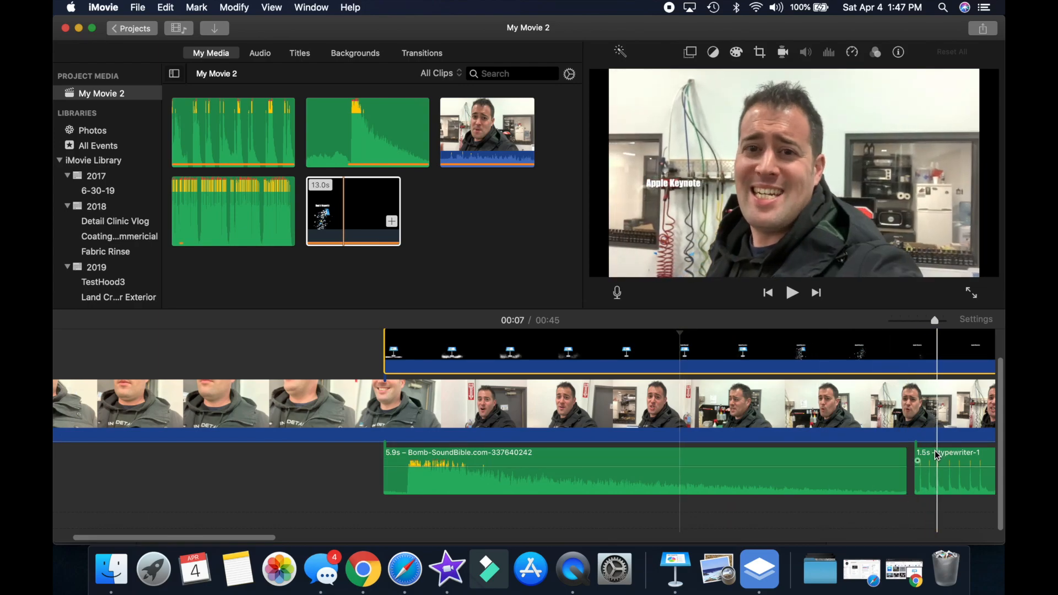
drag(940, 462, 713, 457)
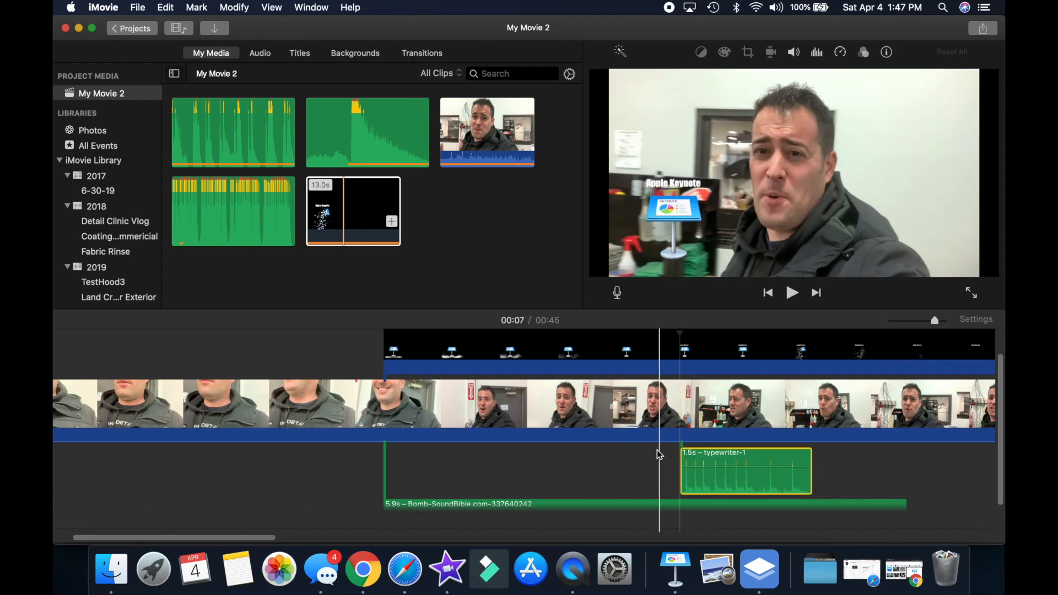
- Play the typewriter-1 clip against the overlay text, cut it to its first 0.4 s, and review the result
key(space)
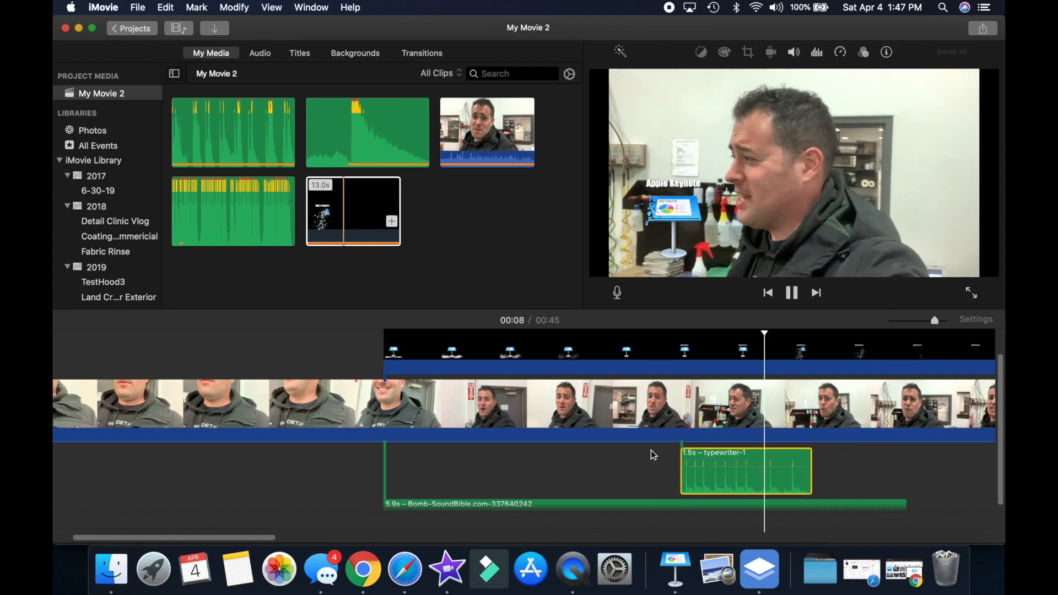
key(space)
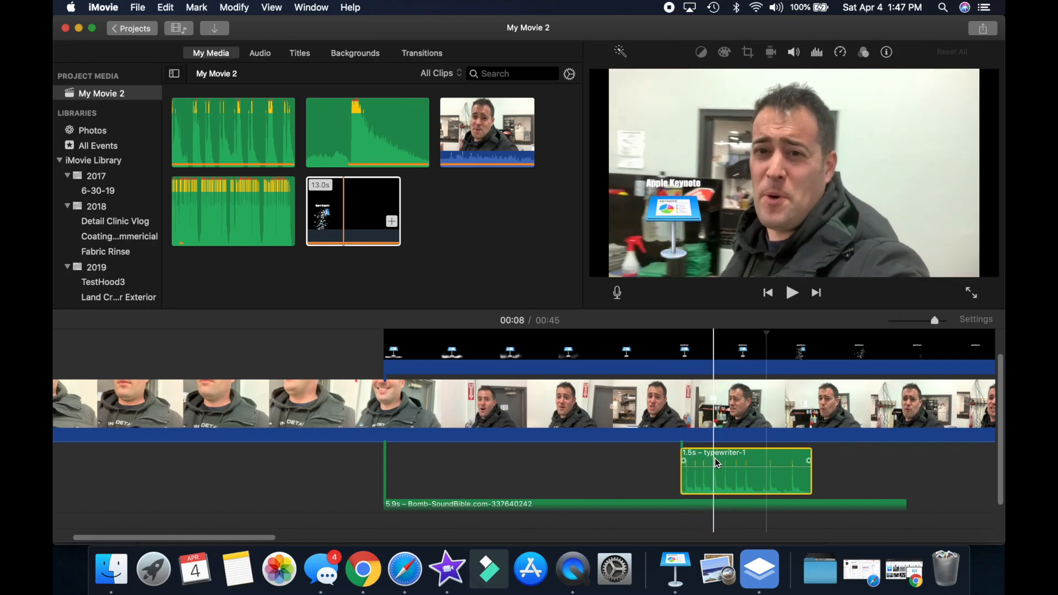
key(cmd+b)
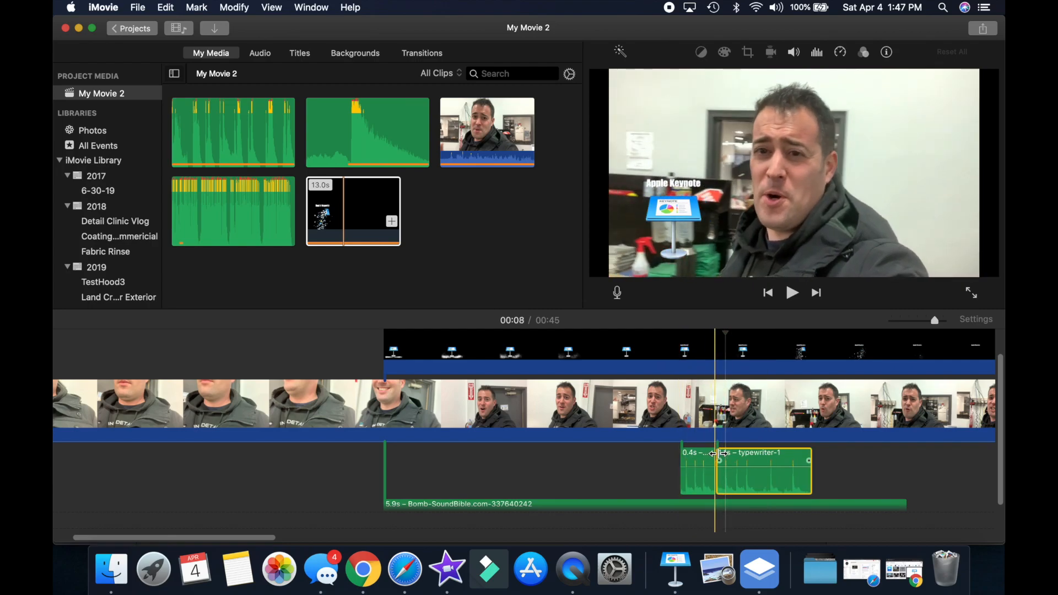
key(Delete)
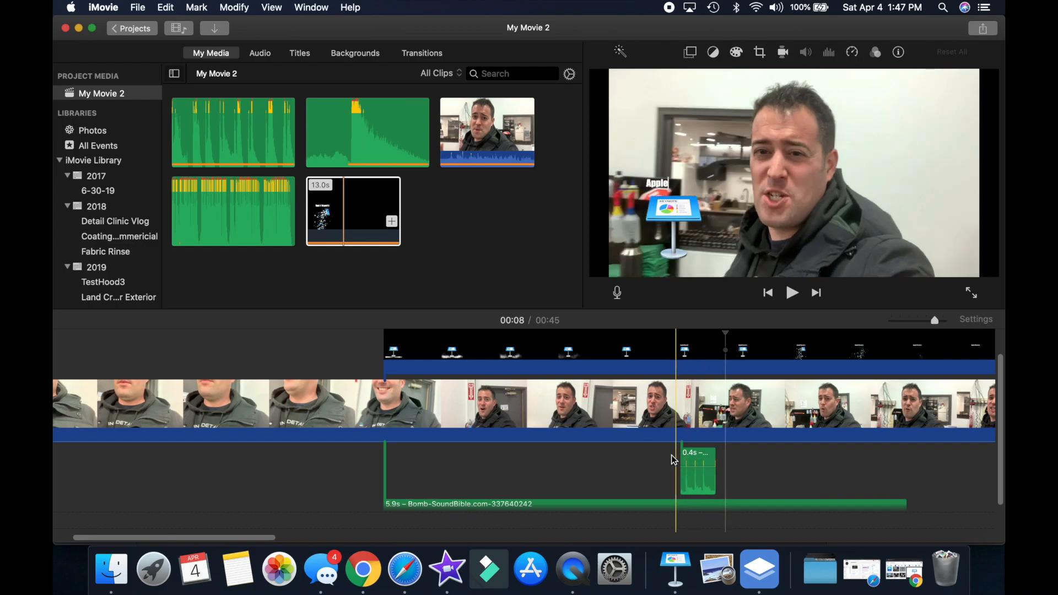
key(space)
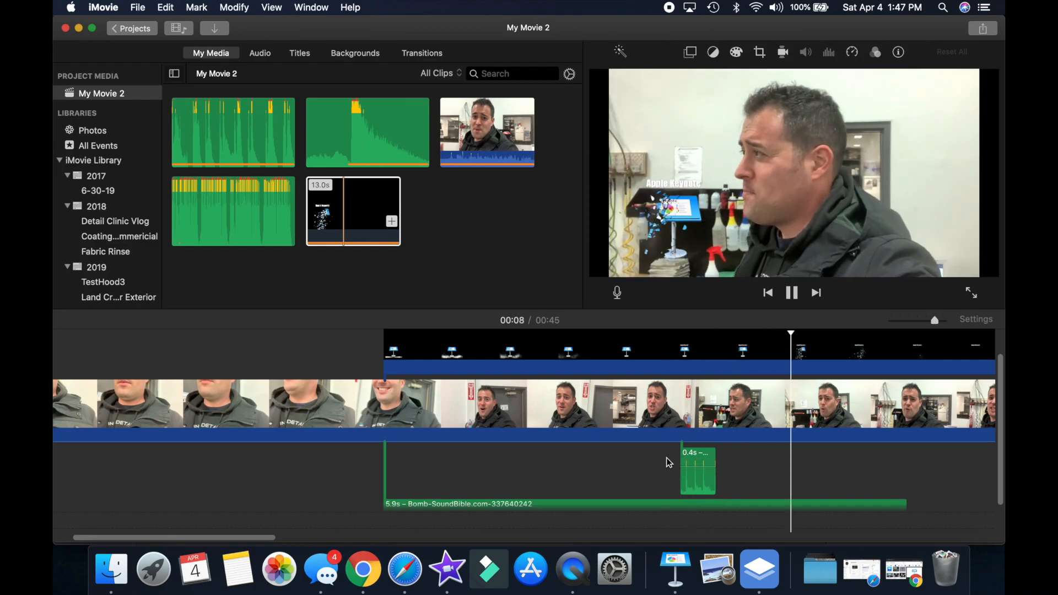
click(674, 462)
key(space)
key(space)
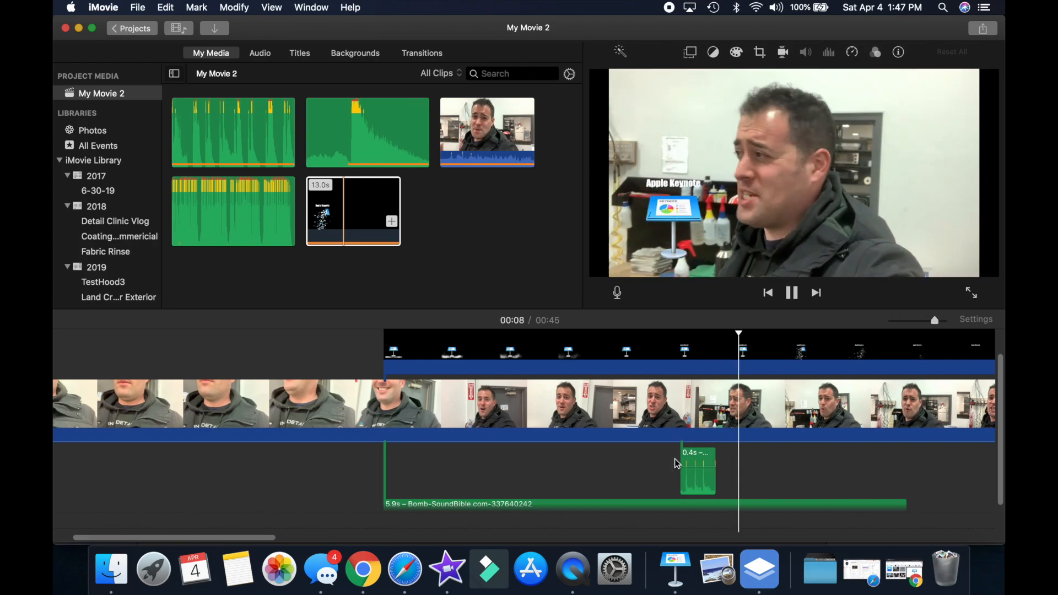
key(space)
- Shorten the Bomb sound clip from its end to 3.2 s, so that it finishes before the typewriter-1 clip
scroll(729, 475, down, 2)
scroll(729, 475, right, 2)
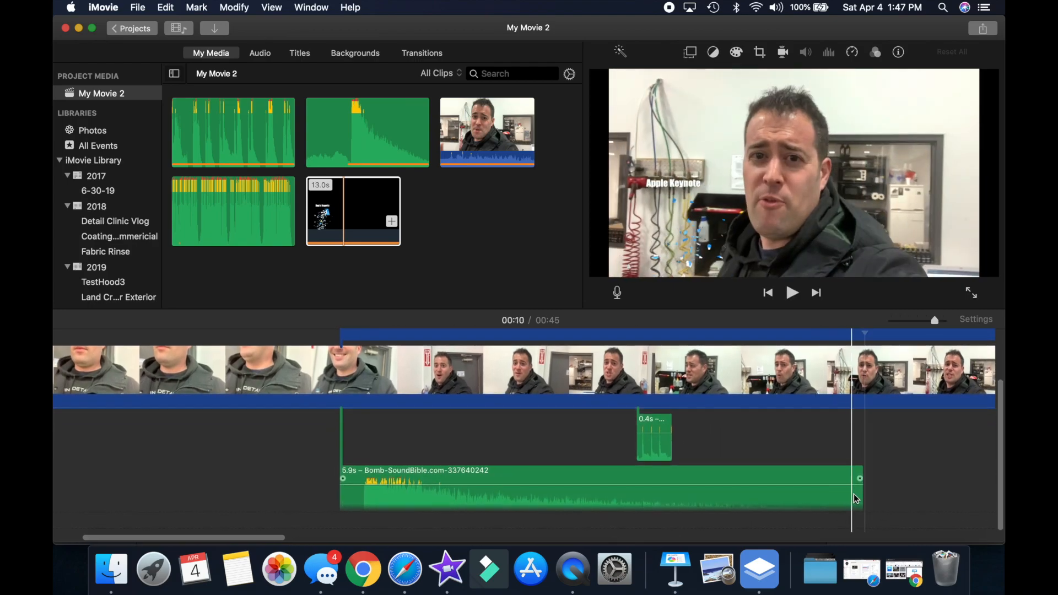
drag(861, 495, 621, 487)
key(space)
key(space)
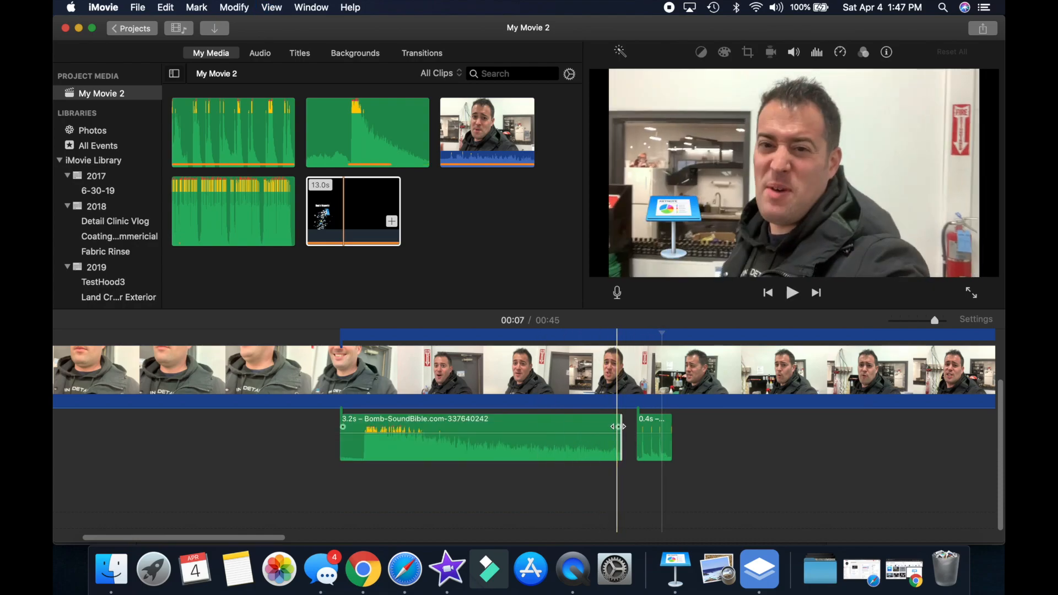
- Add a long fade-out to the Bomb sound clip, beginning less than halfway through it, and play it back
drag(609, 427, 462, 426)
key(space)
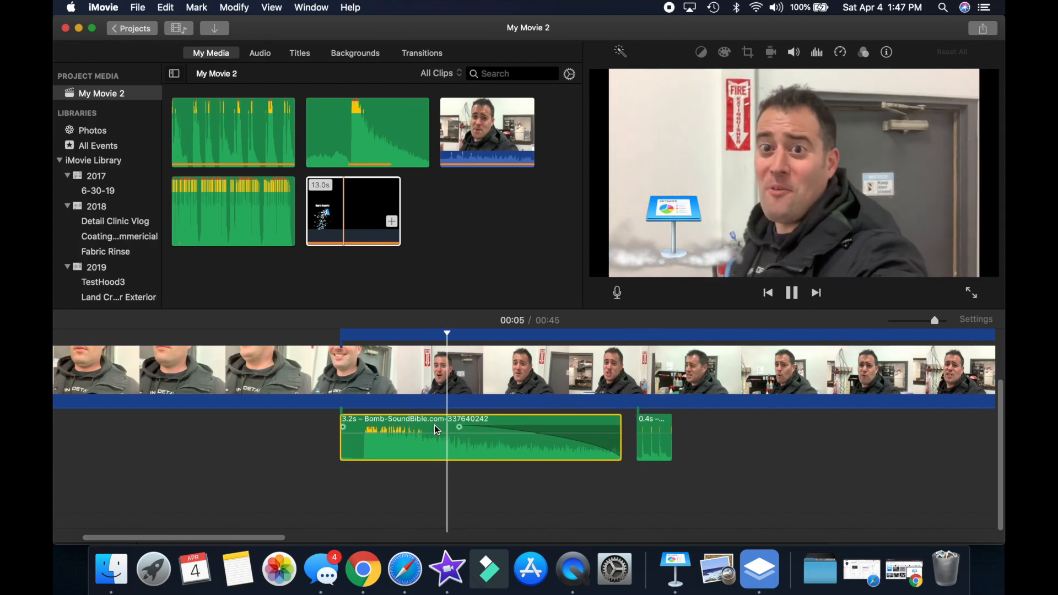
click(708, 433)
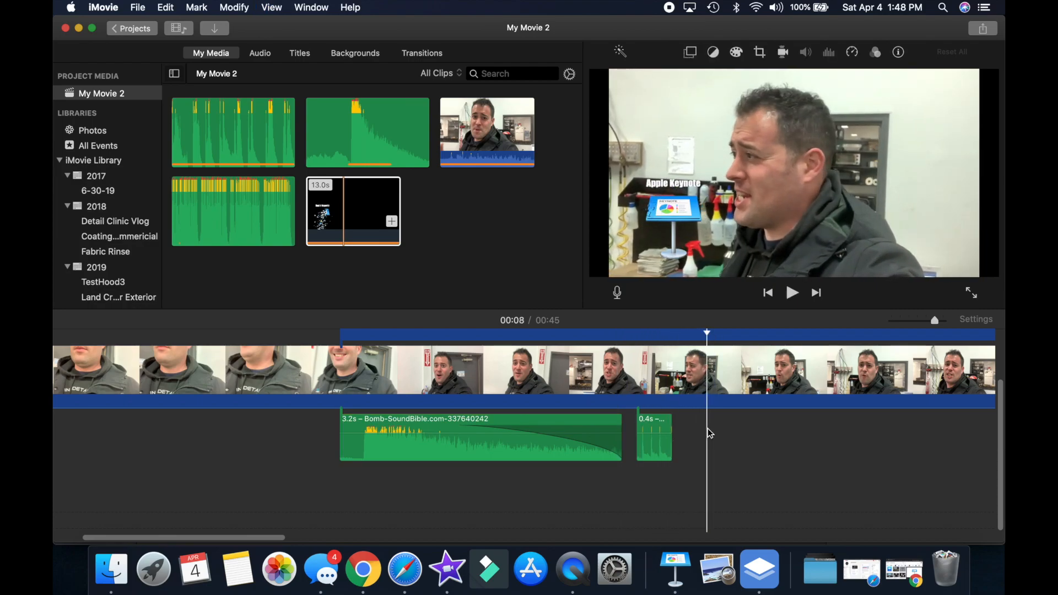
- Move the Ice_Crash_Crumble clip earlier in the timeline to about 00:10, beneath the Keynote overlay
scroll(708, 432, right, 6)
key(super+minus)
drag(880, 424, 561, 436)
key(space)
click(629, 425)
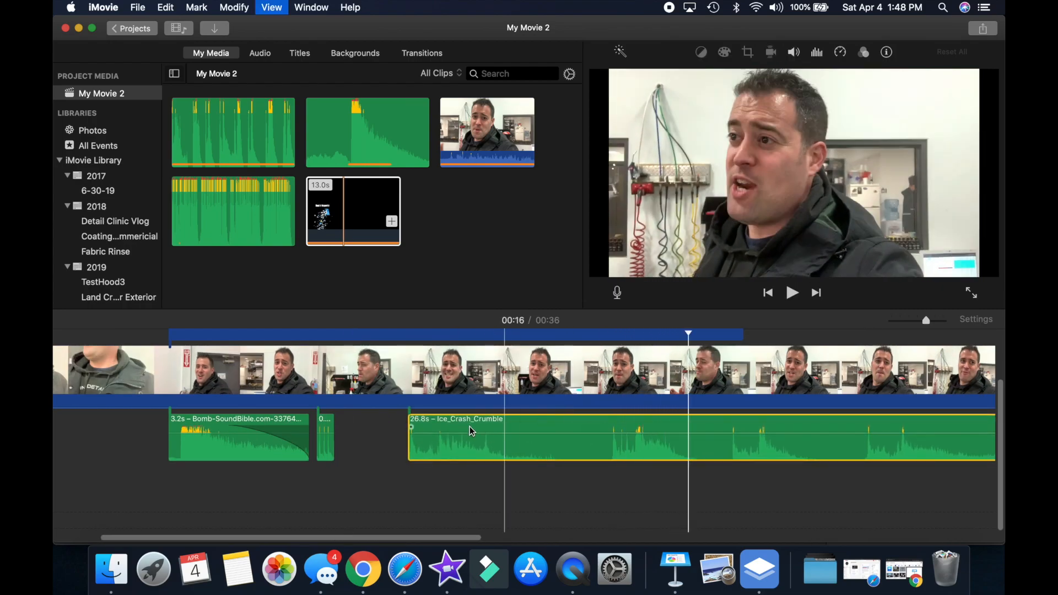
- Play the start of the Ice_Crash_Crumble clip, split it after its first 0.7 s, and delete that leading piece
click(432, 428)
key(space)
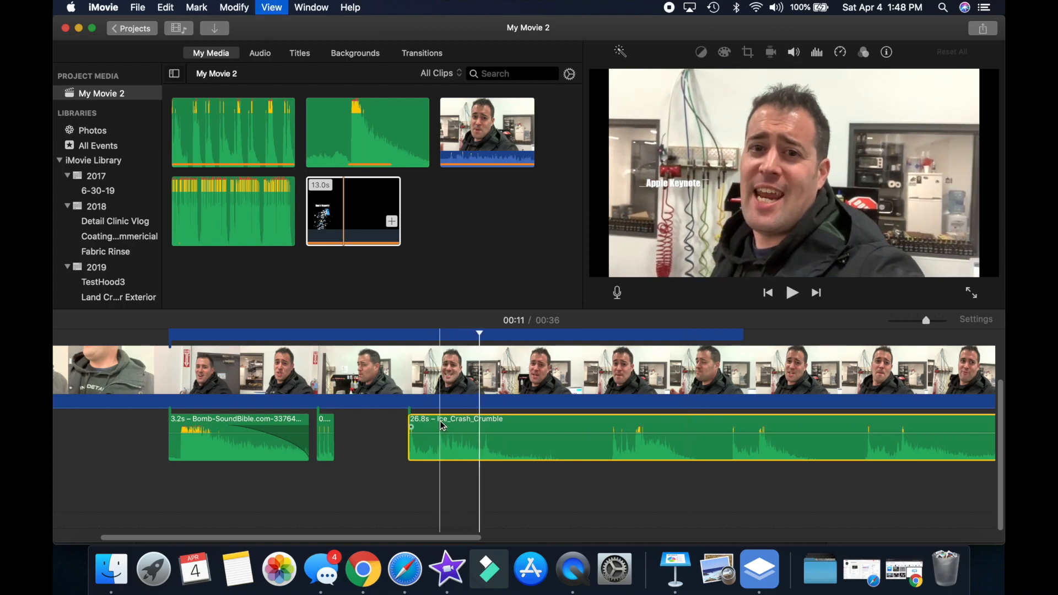
key(space)
key(super+b)
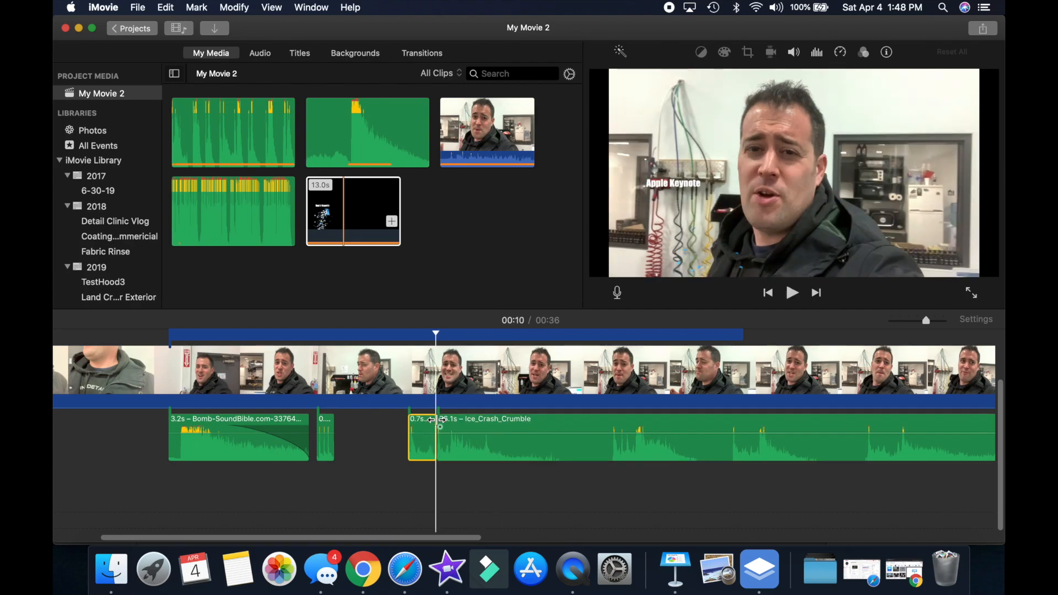
key(Delete)
- Move the 26.1 s Ice_Crash_Crumble clip to about 00:08, where the lectern starts to shatter on the overlay
drag(461, 419, 380, 416)
scroll(369, 408, left, 2)
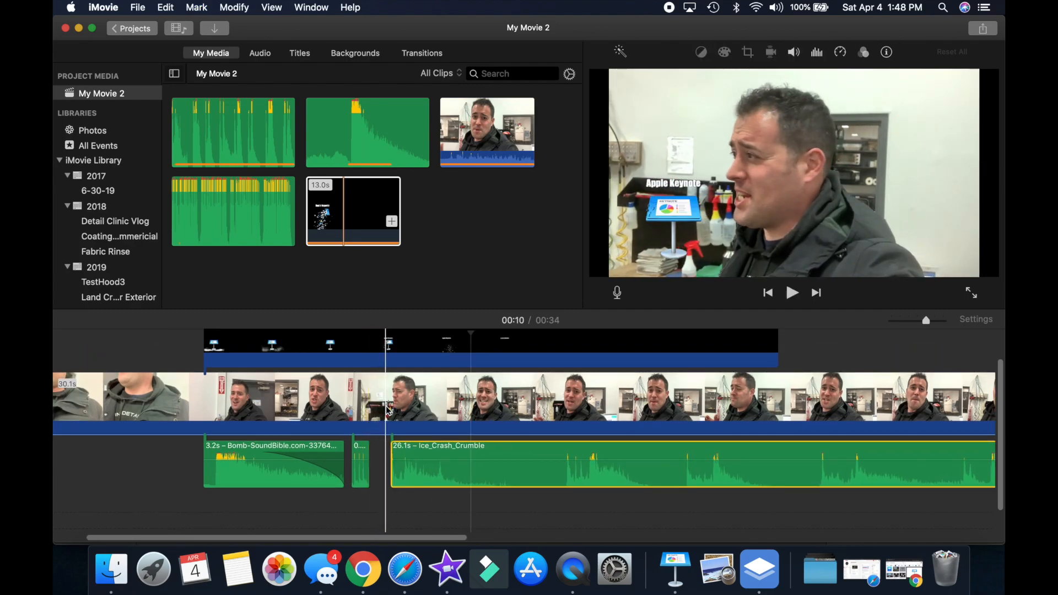
click(389, 411)
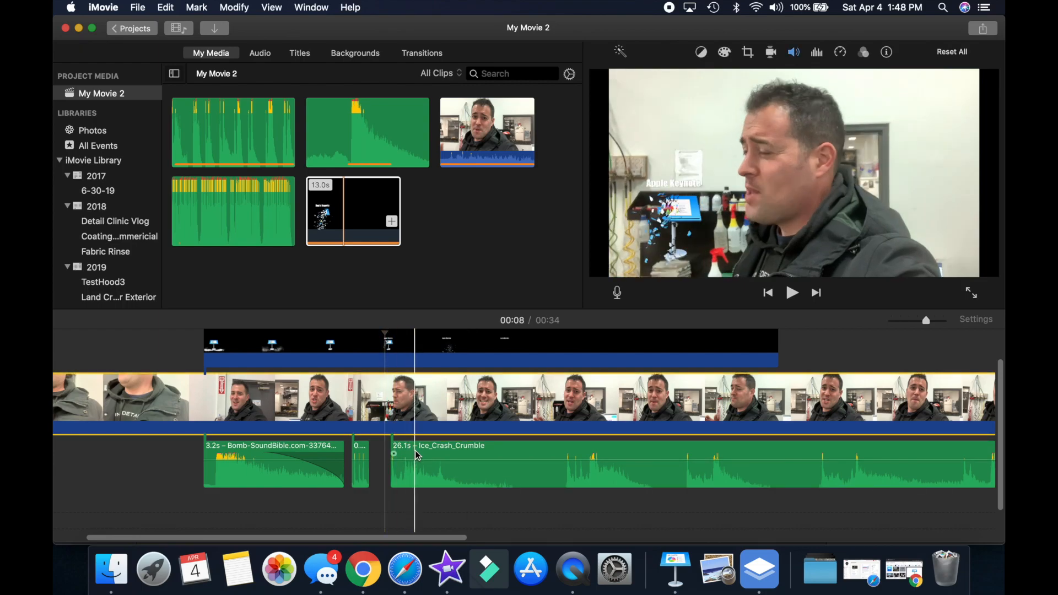
drag(417, 453, 414, 453)
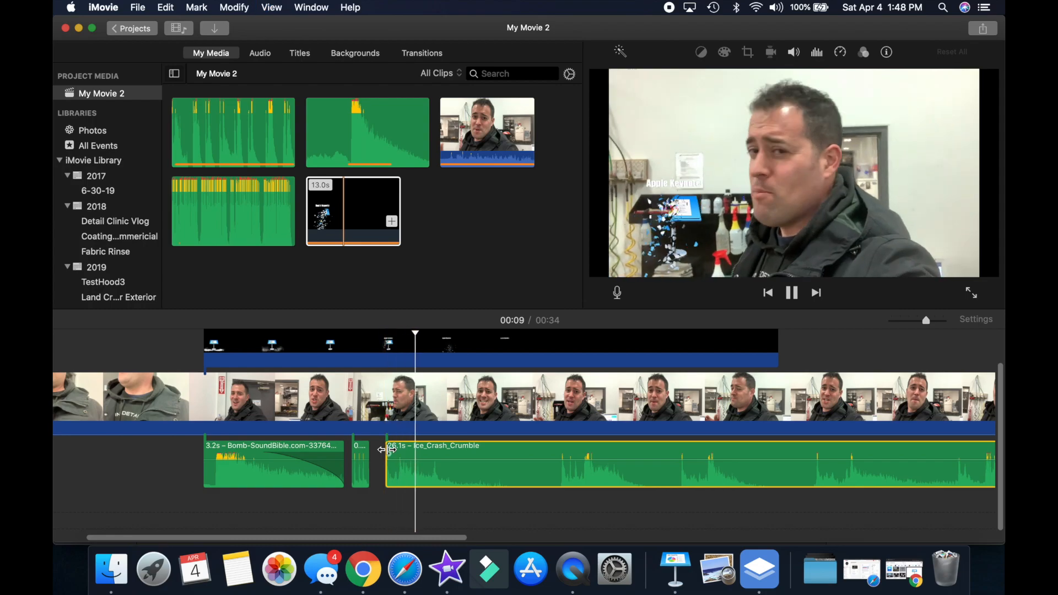
- Cut the Ice_Crash_Crumble clip to its first 2.4 s and add a fade-out to its end
key(space)
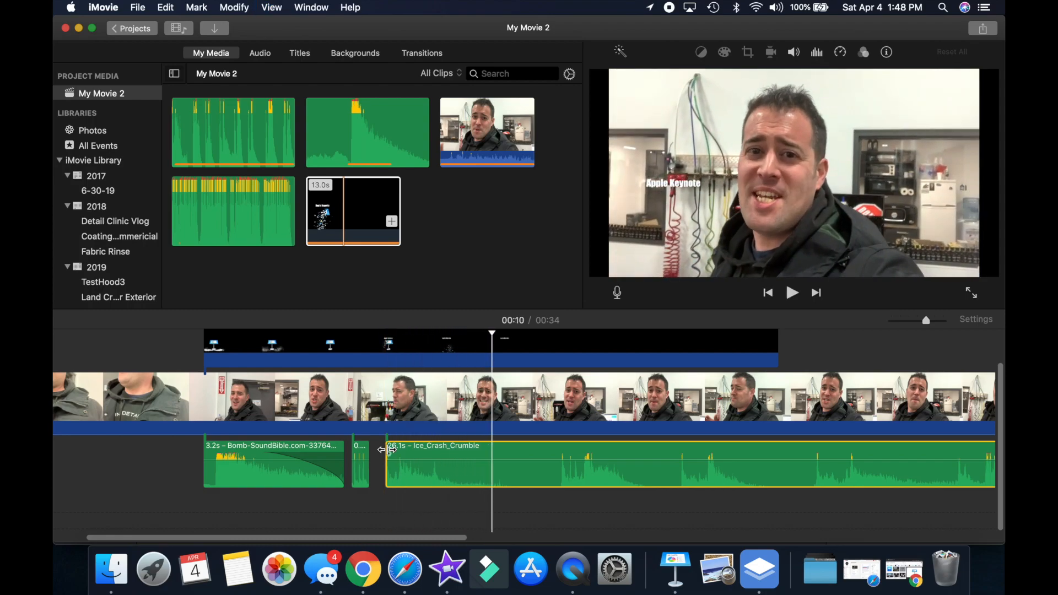
key(super+b)
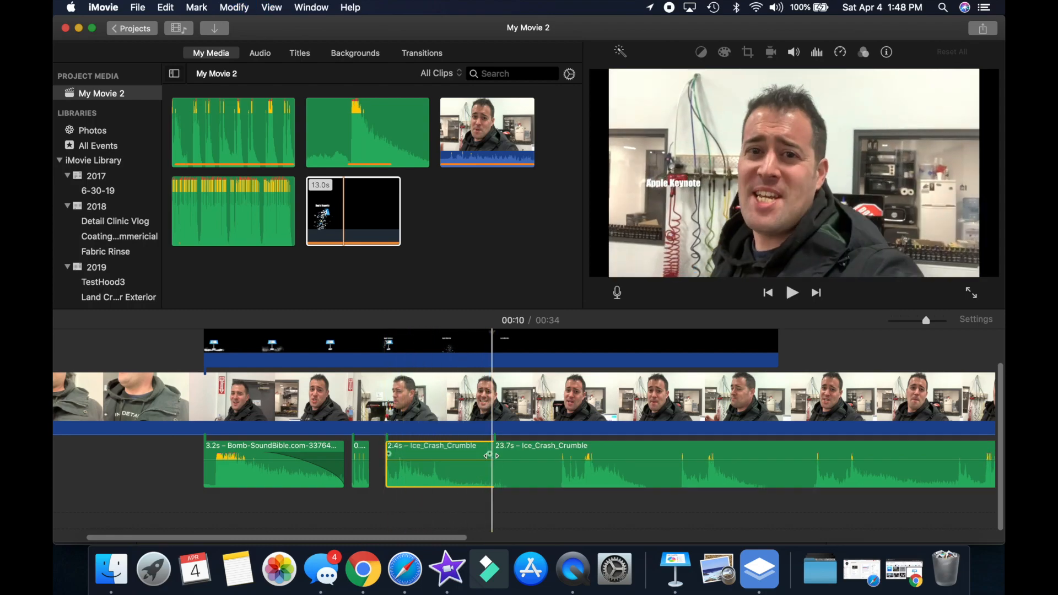
click(505, 458)
key(Delete)
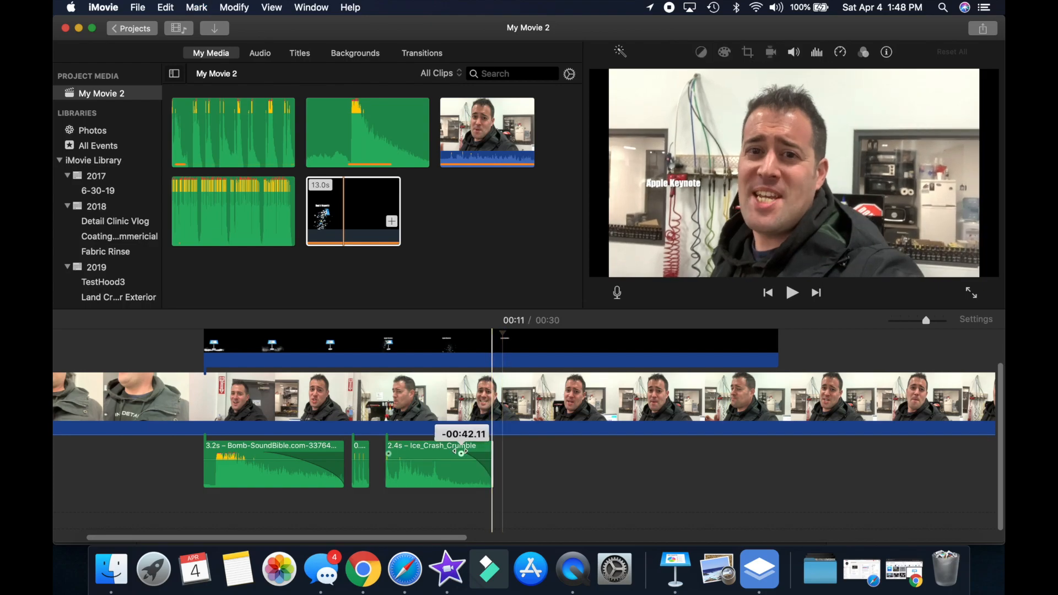
click(420, 451)
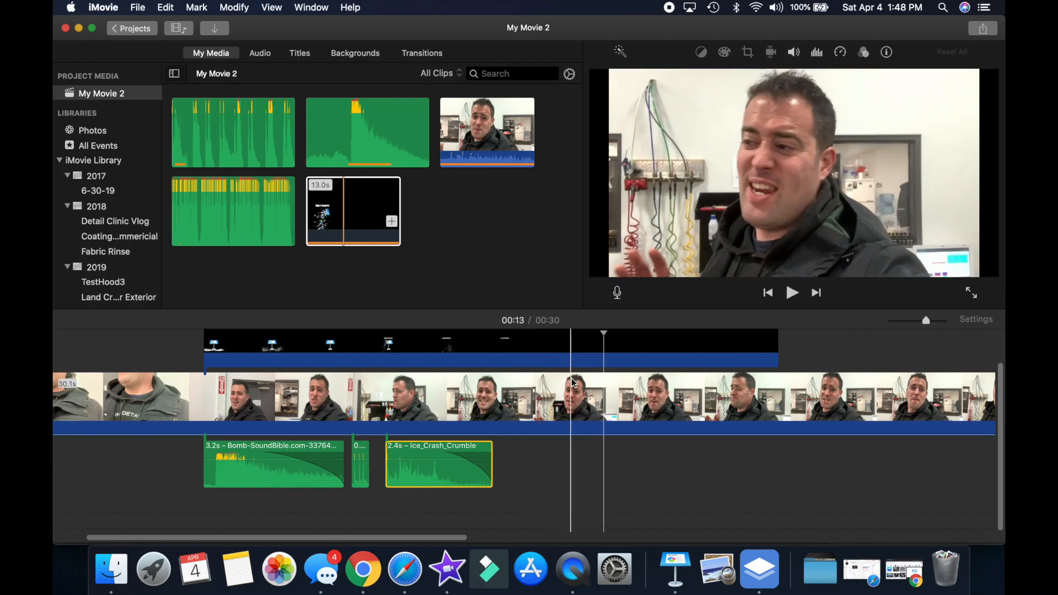
- Play the overlay from its beginning to check the timing of the three sound effects
click(497, 347)
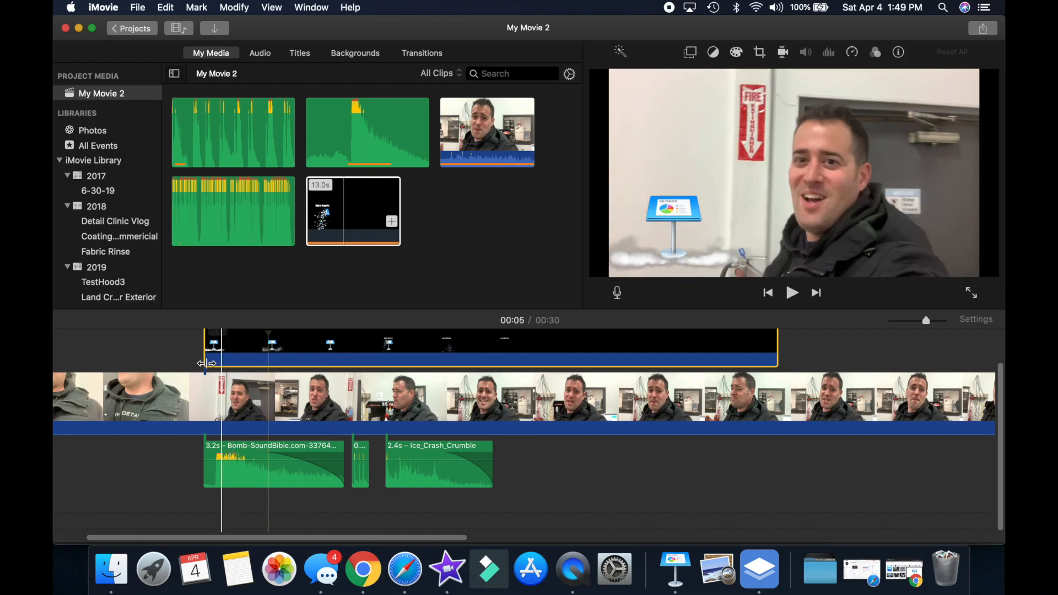
key(space)
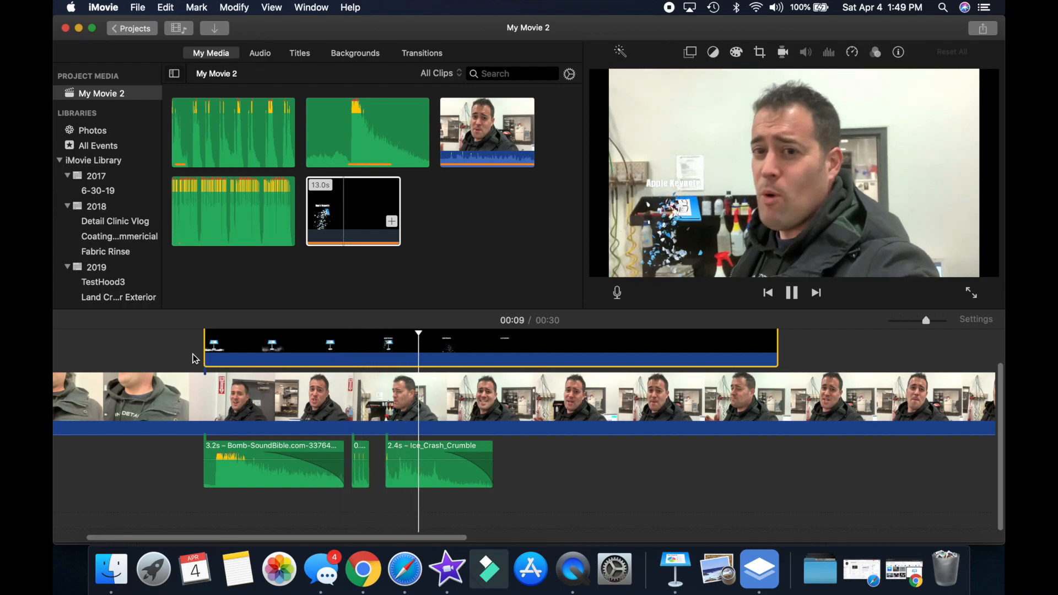
key(space)
- Apply Crop to Fill to the overlay clip with a smaller frame around the lectern and text, and play the enlarged overlay
click(401, 352)
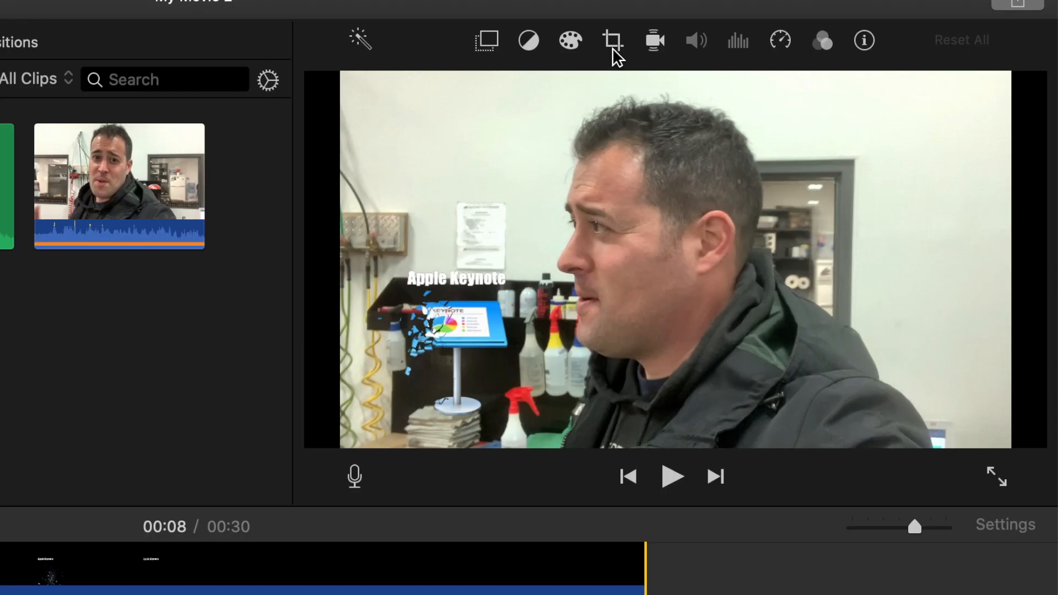
click(760, 52)
click(466, 94)
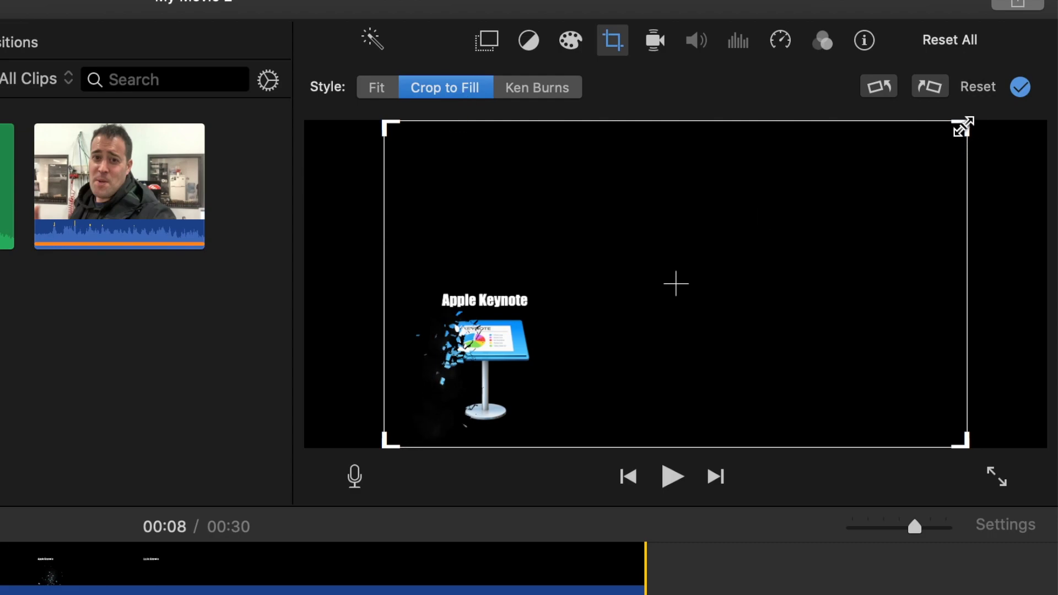
drag(955, 126, 788, 238)
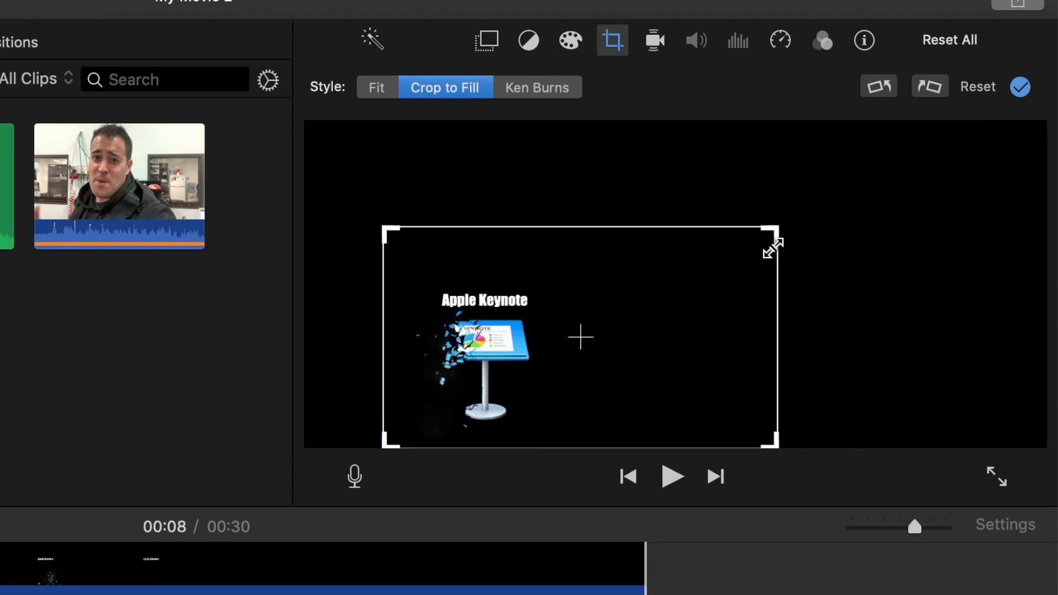
drag(683, 321, 721, 306)
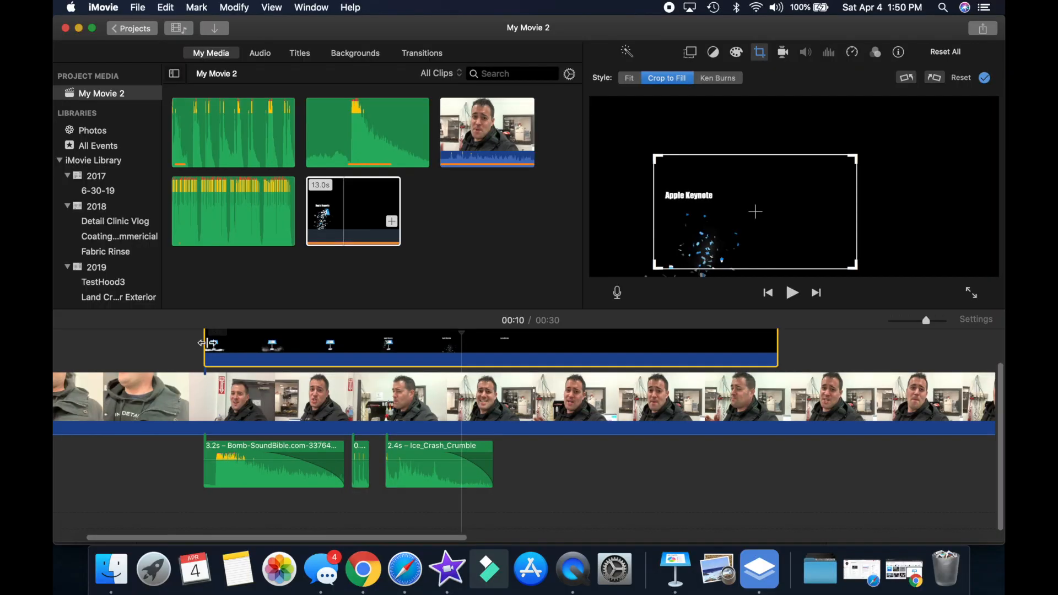
click(191, 344)
key(space)
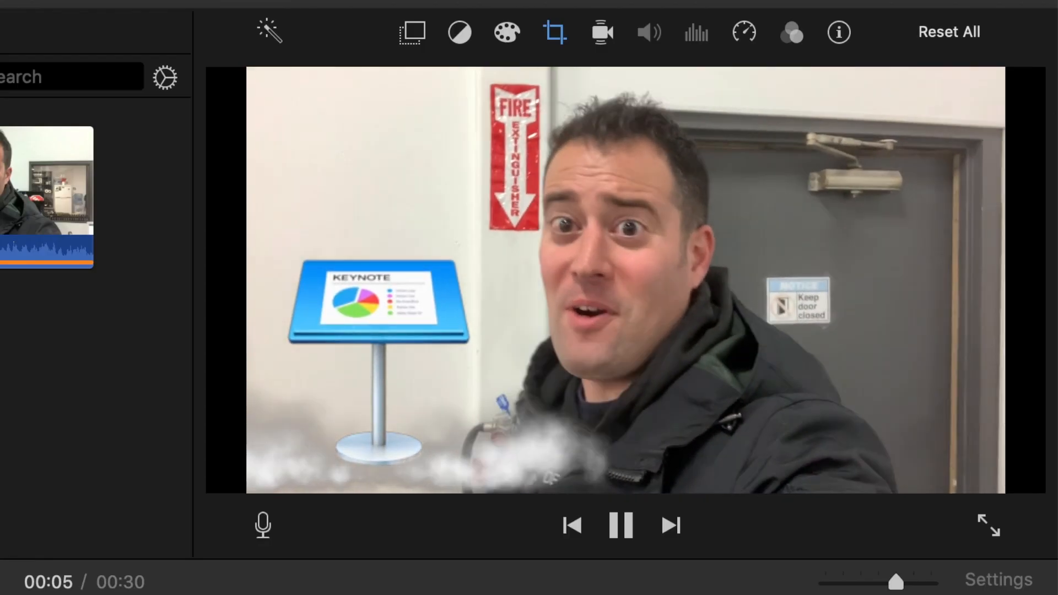